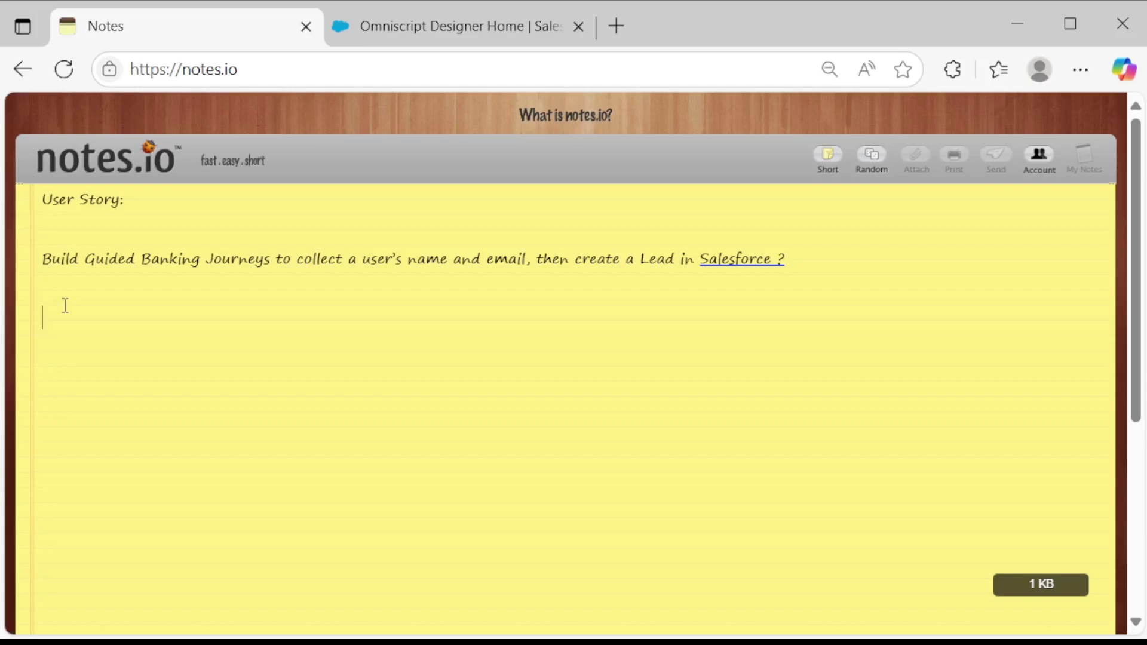
Add the line 'Domain Problem? Banks handle high volume service requests' below the user story.
{"action": "type", "text": "Dom"}
{"action": "key", "text": "Left"}
{"action": "type", "text": "ain Prob"}
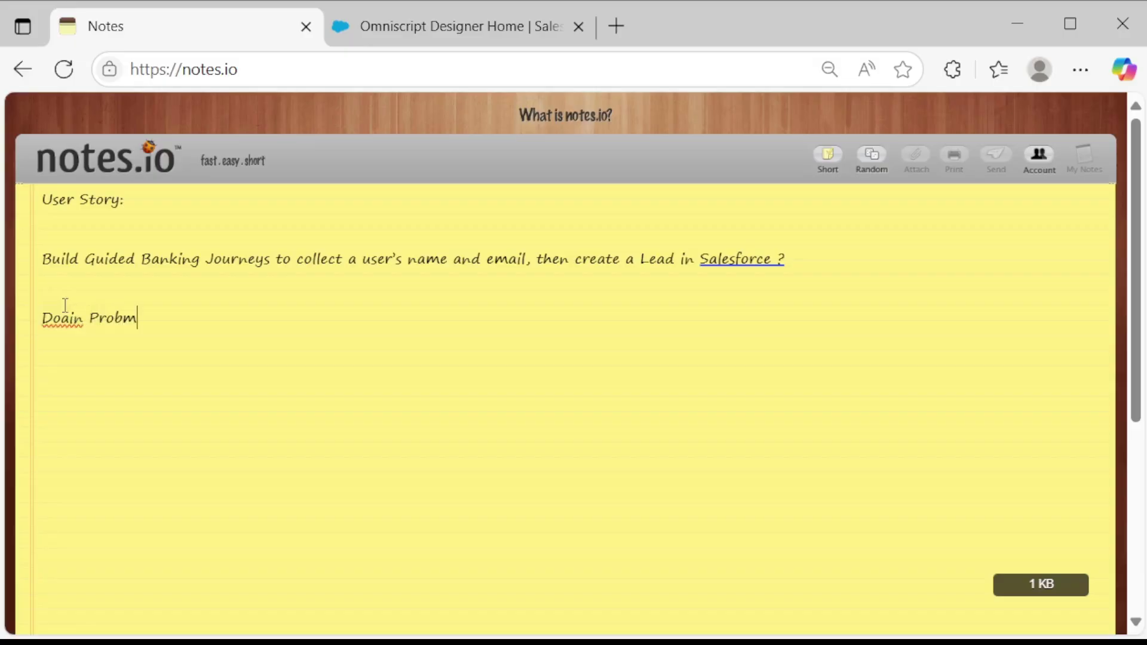
{"action": "key", "text": "BackSpace"}
{"action": "key", "text": "BackSpace"}
{"action": "key", "text": "BackSpace"}
{"action": "key", "text": "BackSpace"}
{"action": "key", "text": "BackSpace"}
{"action": "key", "text": "BackSpace"}
{"action": "key", "text": "BackSpace"}
{"action": "key", "text": "BackSpace"}
{"action": "key", "text": "BackSpace"}
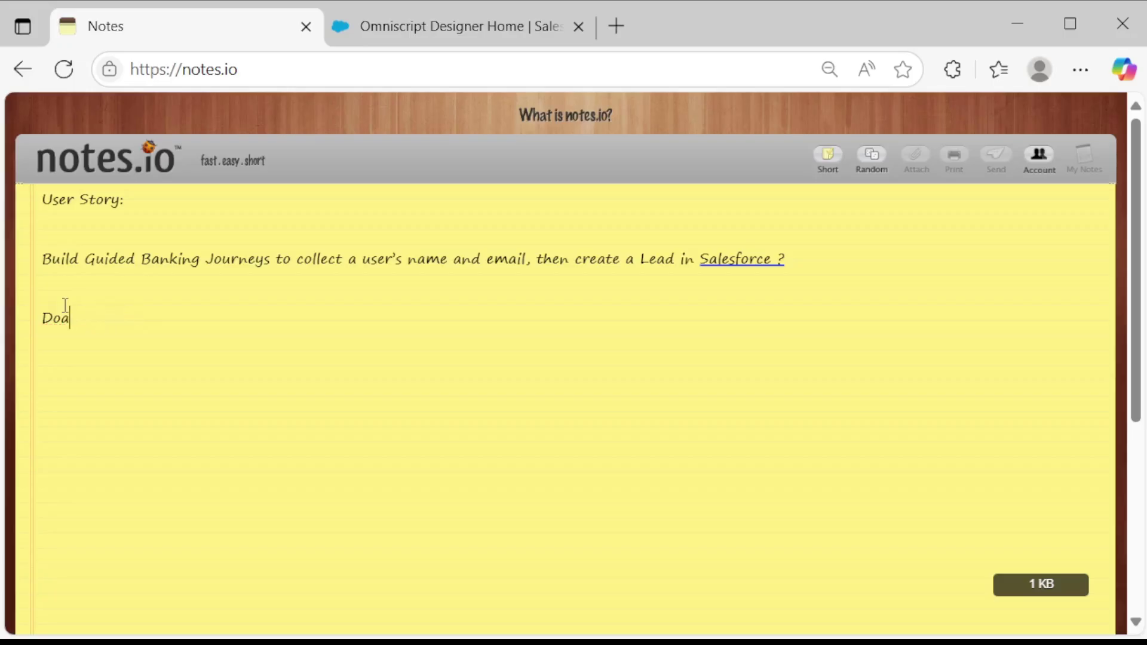
{"action": "type", "text": "main Problem"}
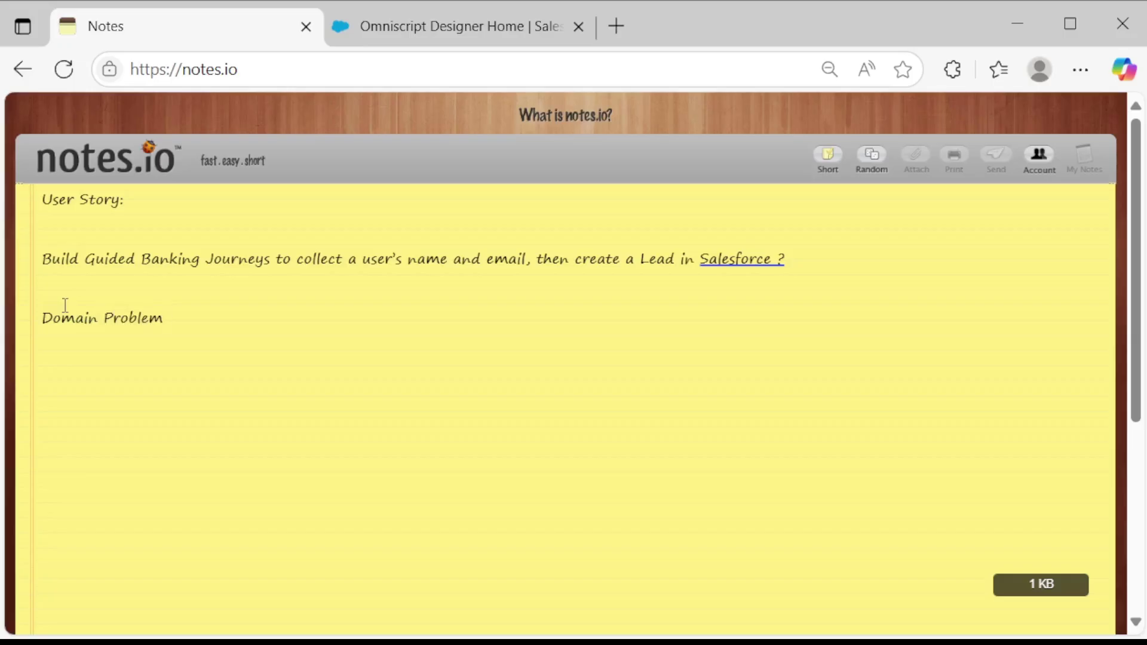
{"action": "type", "text": "? Banks handle"}
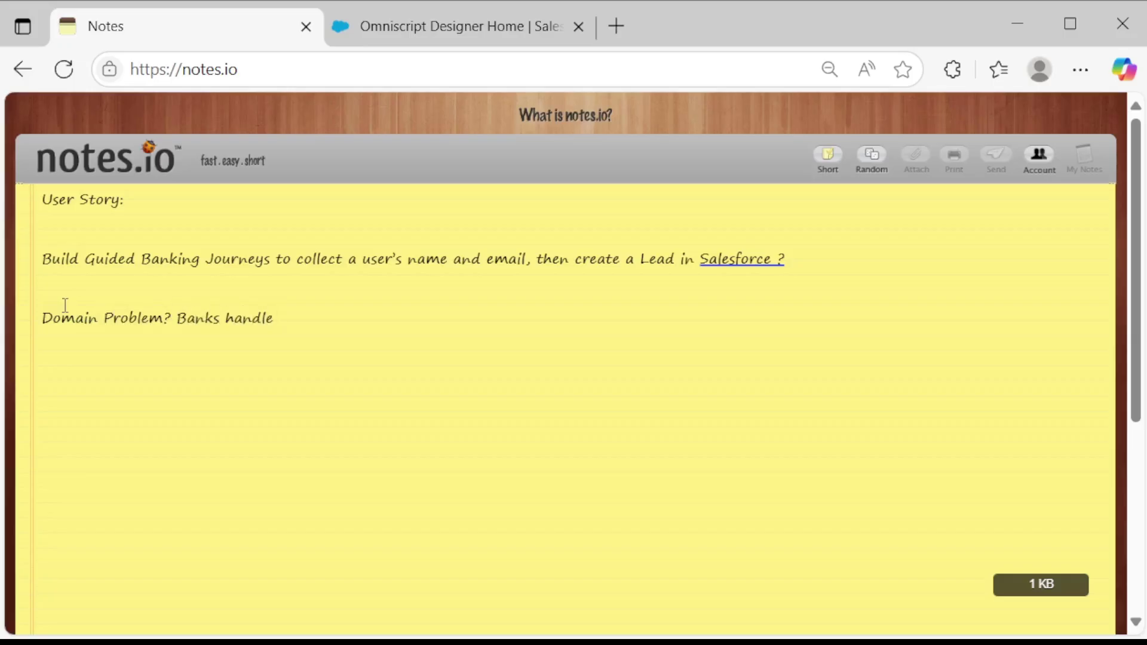
{"action": "type", "text": " high volume serv"}
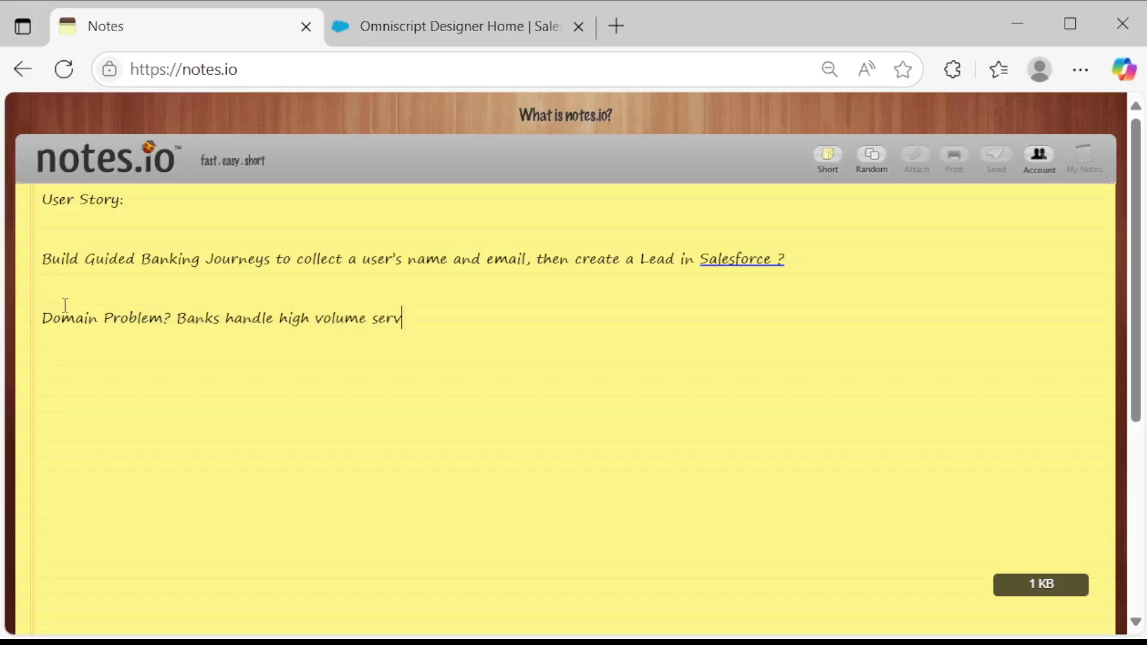
{"action": "type", "text": "ice requests"}
{"action": "key", "text": "Return"}
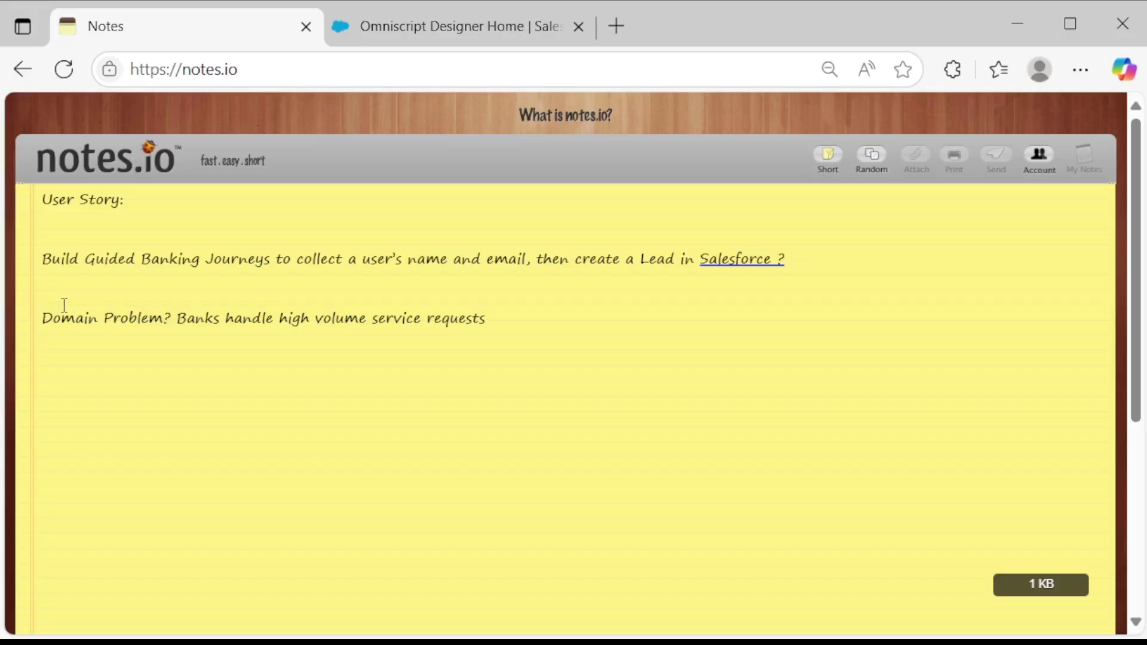
Add 'Guided Flows: Reduce errors and improves compliance' and begin the Low-Code line.
{"action": "type", "text": "Guided Flows: R"}
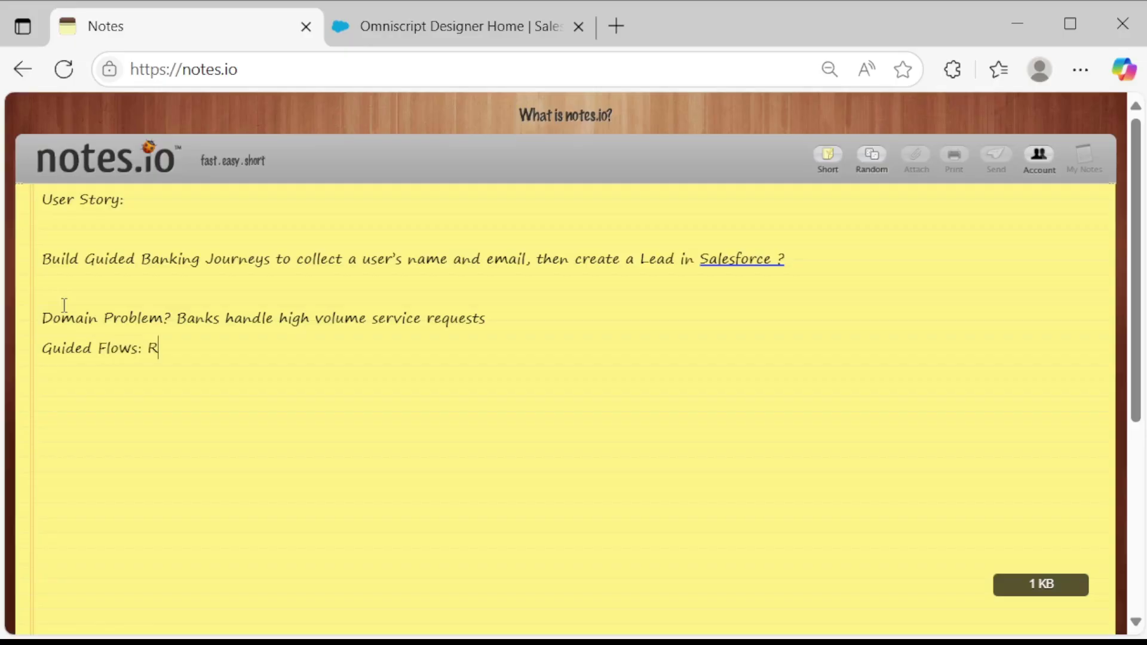
{"action": "type", "text": "educe errors and impr"}
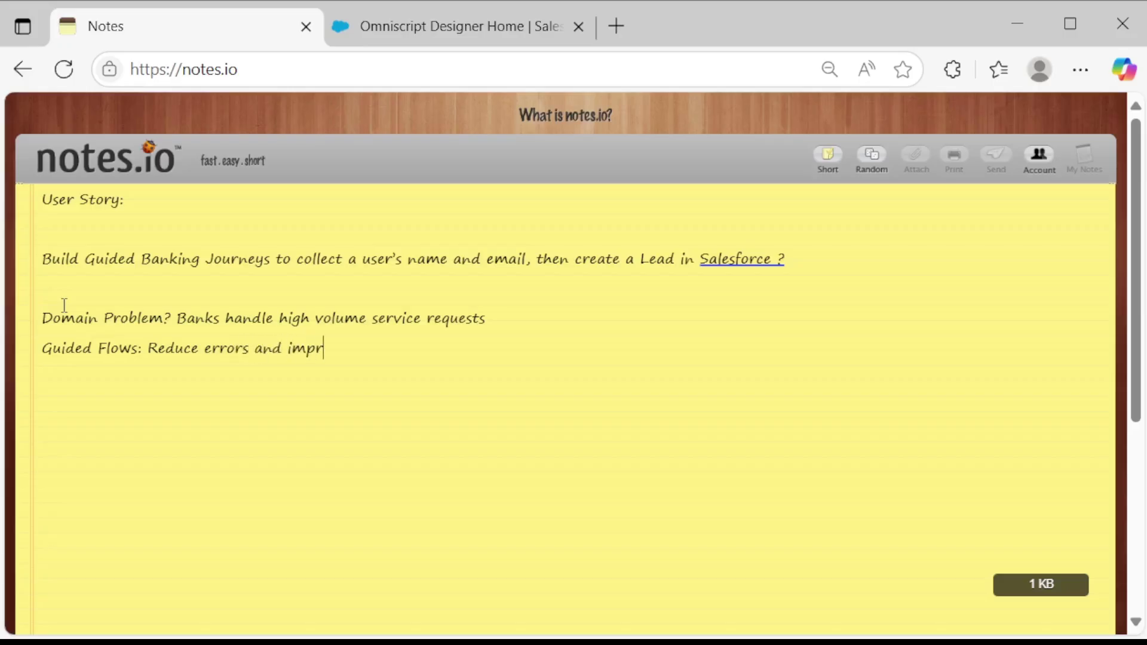
{"action": "type", "text": "oves compliance"}
{"action": "key", "text": "Return"}
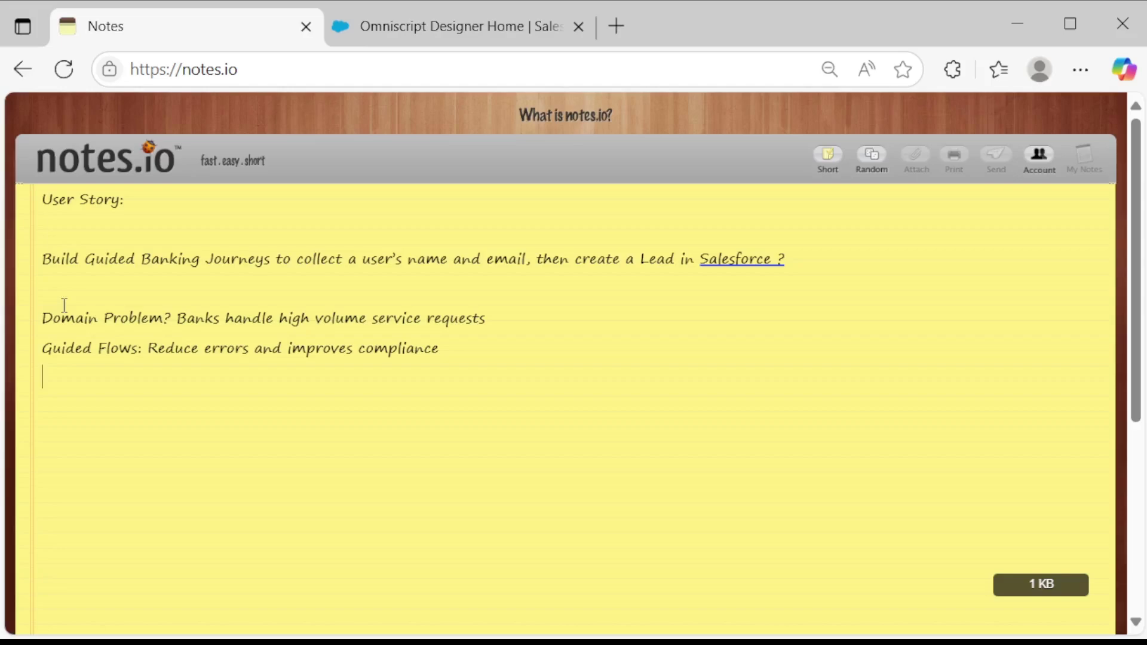
{"action": "type", "text": "Low-Cod-Code-Soluti"}
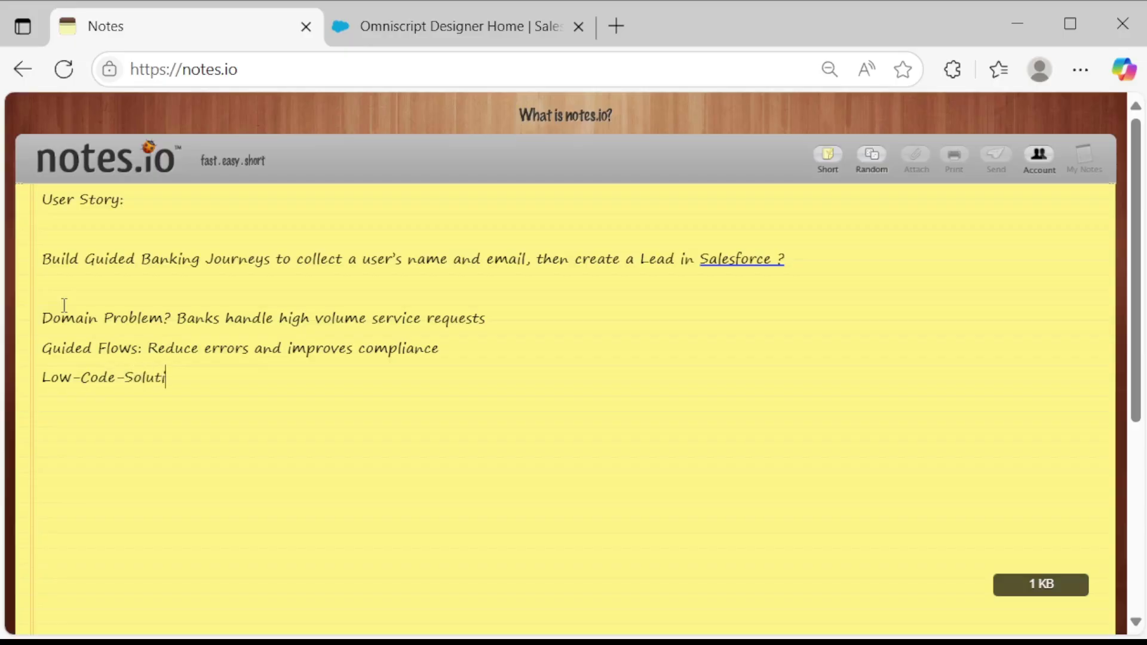
Write the line start 'Low-Code-Solution:Faster delivery', fixing the typos.
{"action": "type", "text": "on:Faster "}
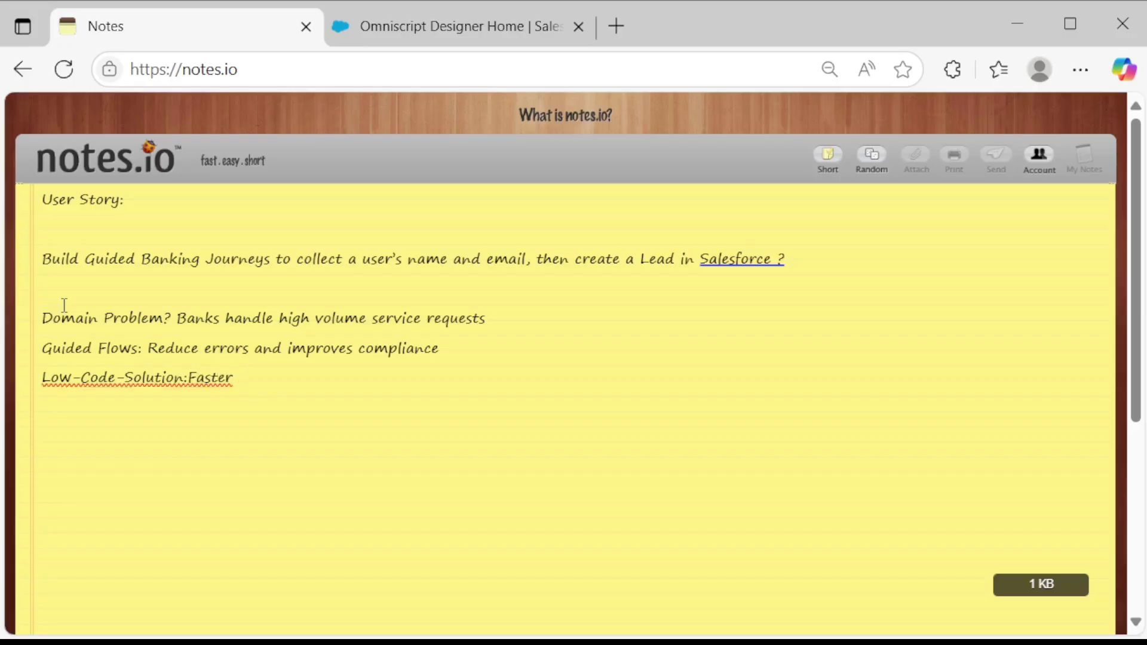
{"action": "type", "text": "delivery"}
{"action": "type", "text": "."}
Continue it with ',less reliance on devs for every small change.'.
{"action": "key", "text": "BackSpace"}
{"action": "key", "text": "BackSpace"}
{"action": "type", "text": ",lea"}
{"action": "key", "text": "BackSpace"}
{"action": "type", "text": "ss reli"}
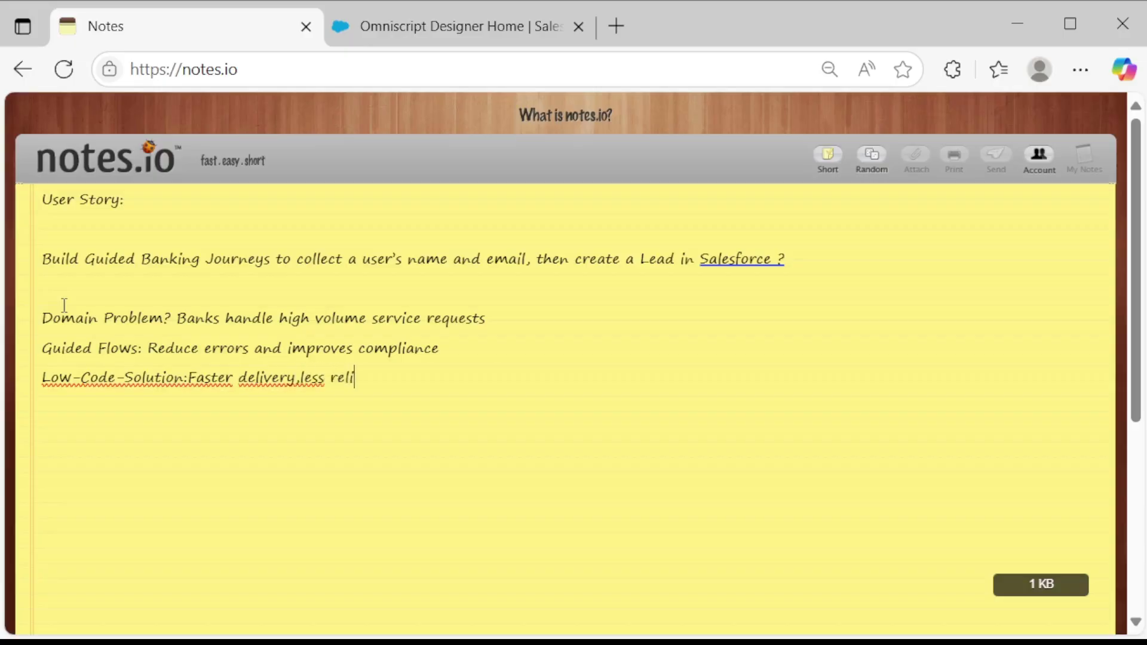
{"action": "type", "text": "ance on devs"}
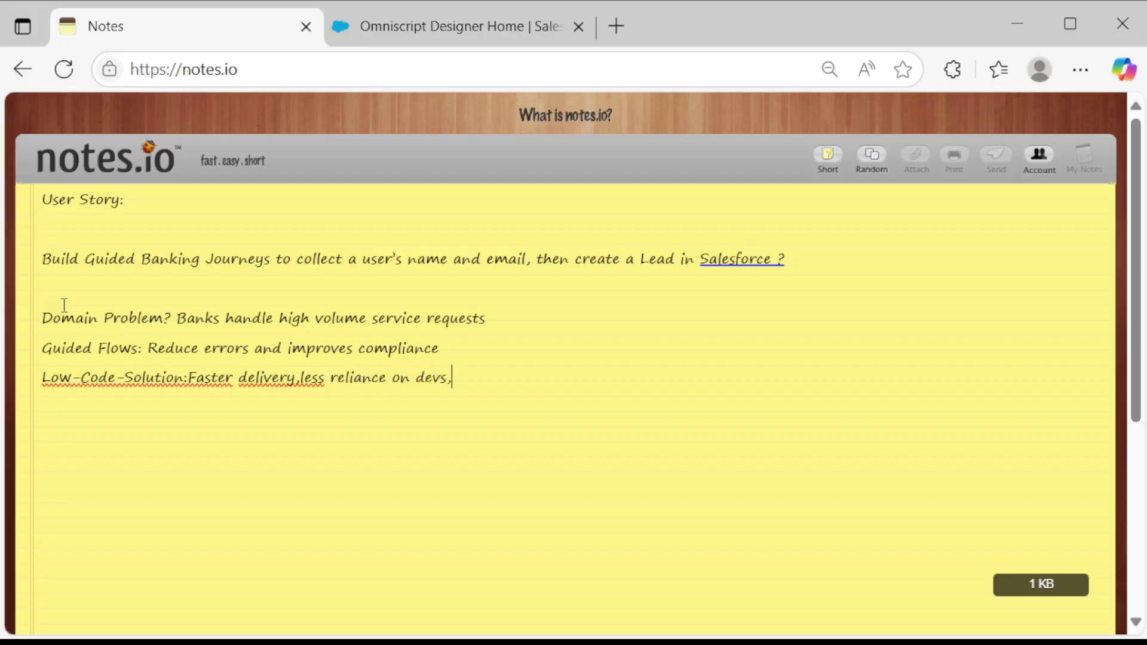
{"action": "type", "text": "for every small change"}
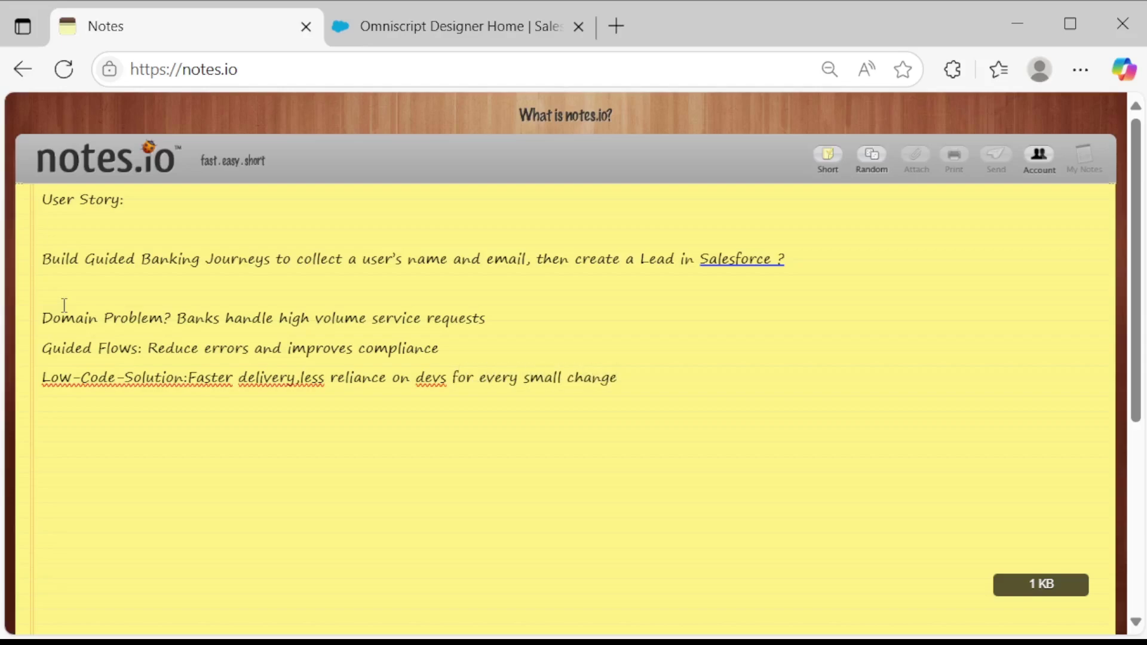
{"action": "type", "text": "."}
Add 'Reusability:Omniscripts, integration procedure , dataraptors can be reused across channels' without a final period.
{"action": "type", "text": "Reu"}
{"action": "type", "text": "sabiu"}
{"action": "key", "text": "BackSpace"}
{"action": "key", "text": "BackSpace"}
{"action": "type", "text": "ility:"}
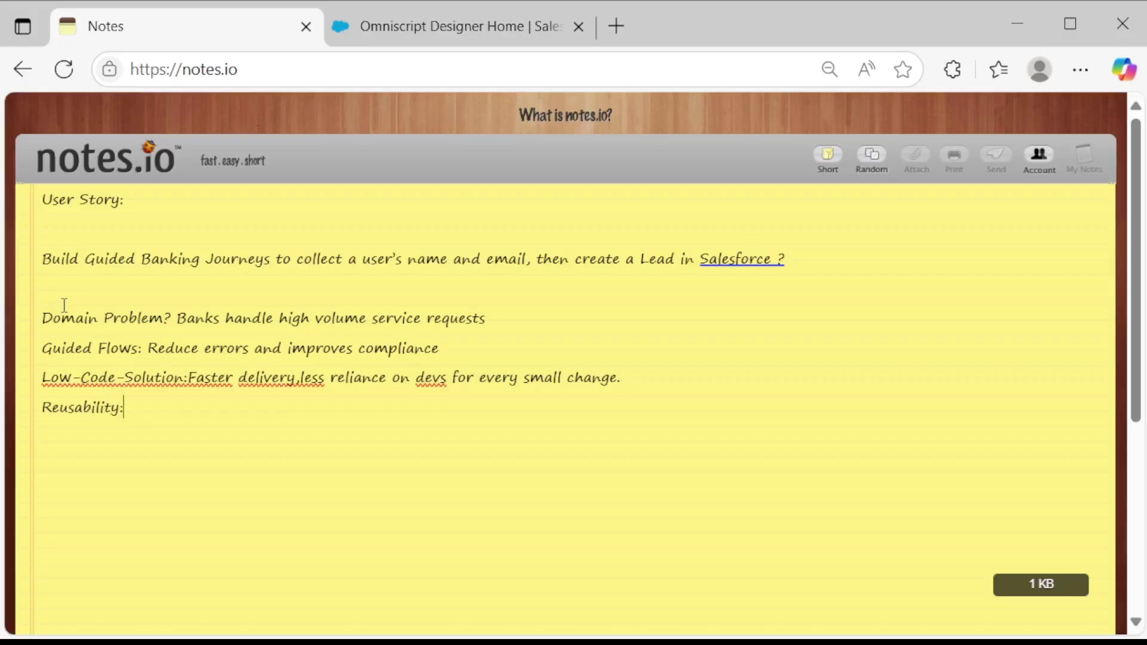
{"action": "type", "text": "Omniscripts"}
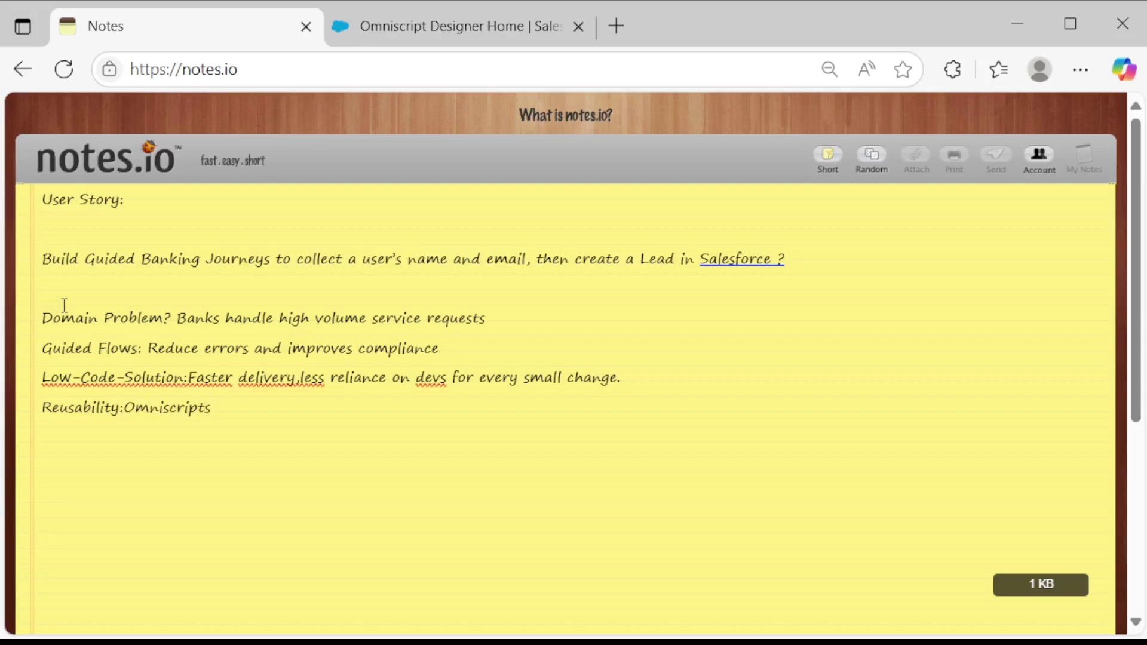
{"action": "type", "text": ", int"}
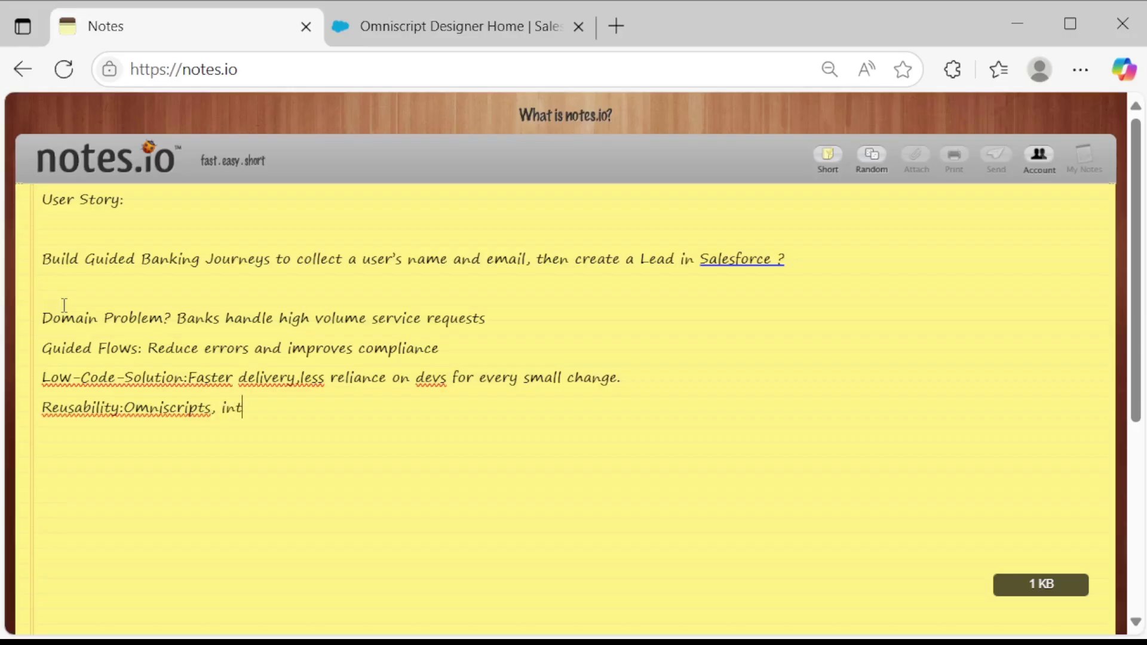
{"action": "type", "text": "egration procedure"}
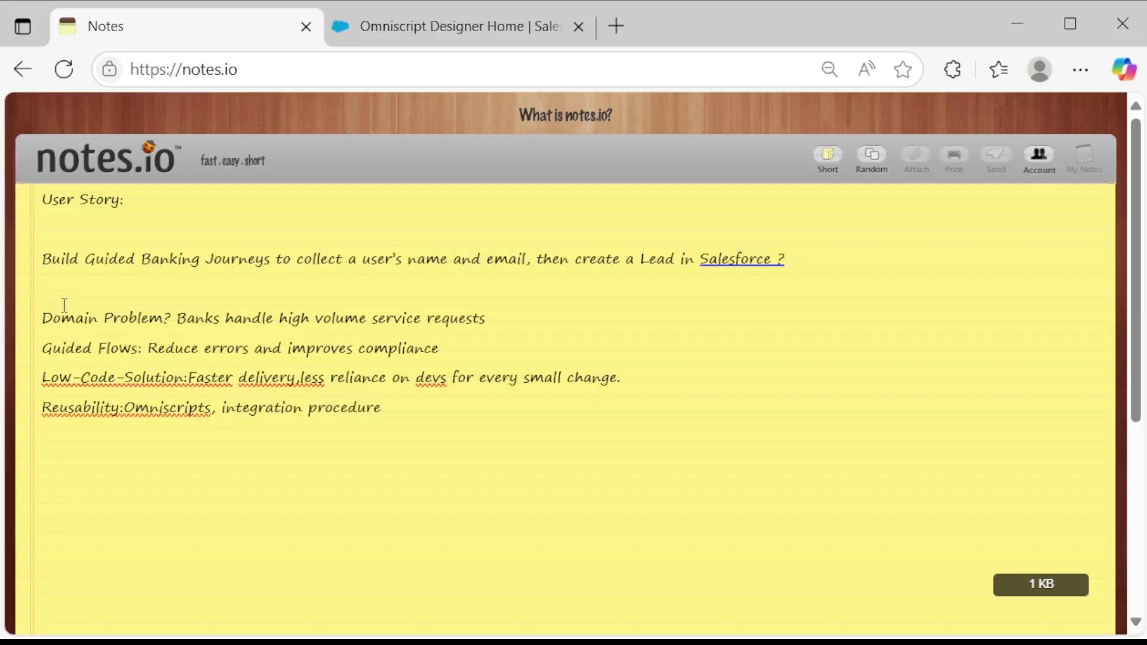
{"action": "type", "text": " , dataraptors can be re"}
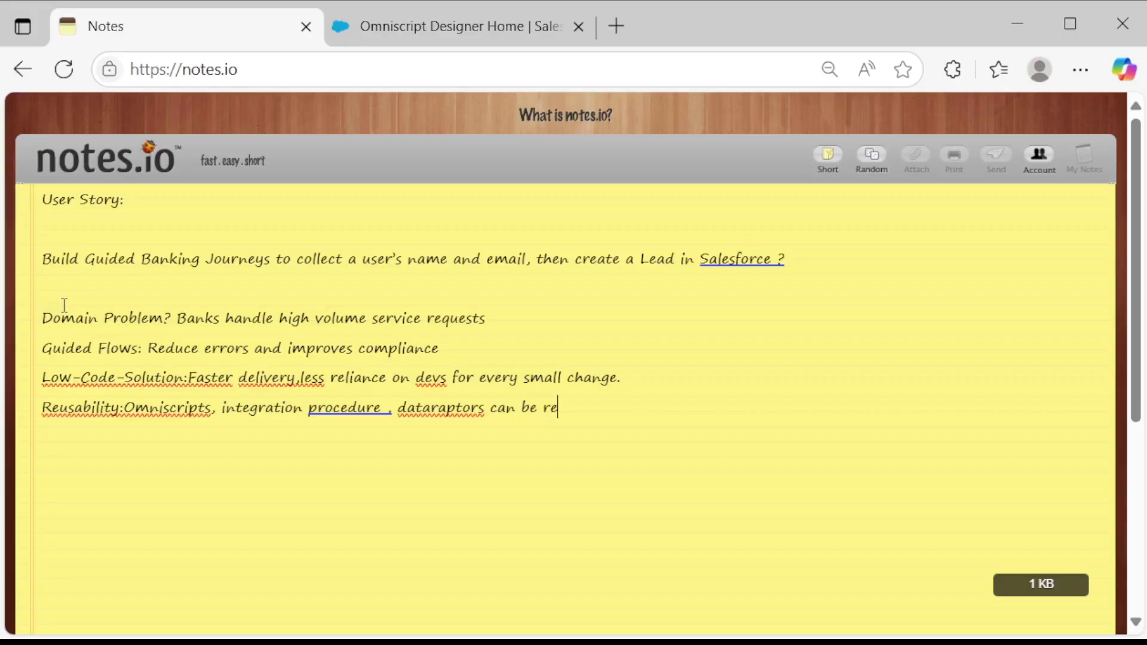
{"action": "type", "text": "used across ch"}
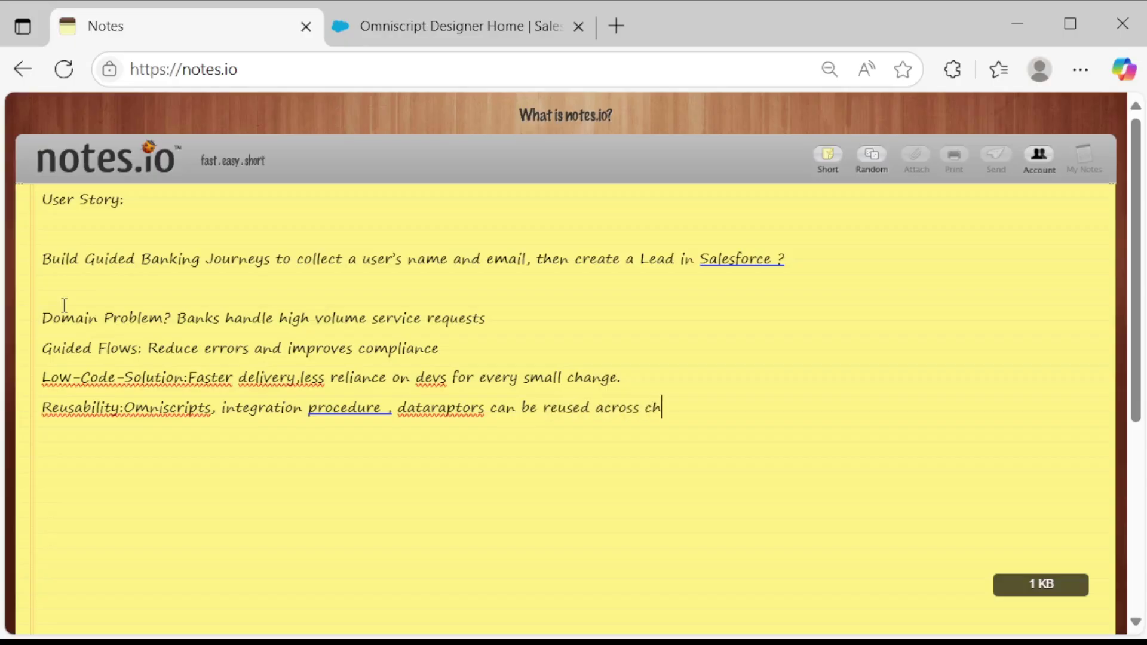
{"action": "type", "text": "annels."}
{"action": "left_click", "coordinate": [62, 348]}
{"action": "left_click", "coordinate": [746, 407]}
{"action": "key", "text": "BackSpace"}
On a new line, type 'Best Practice . Omniscript for UI.', correcting misspellings.
{"action": "key", "text": "Return"}
{"action": "type", "text": "Best ,Prac"}
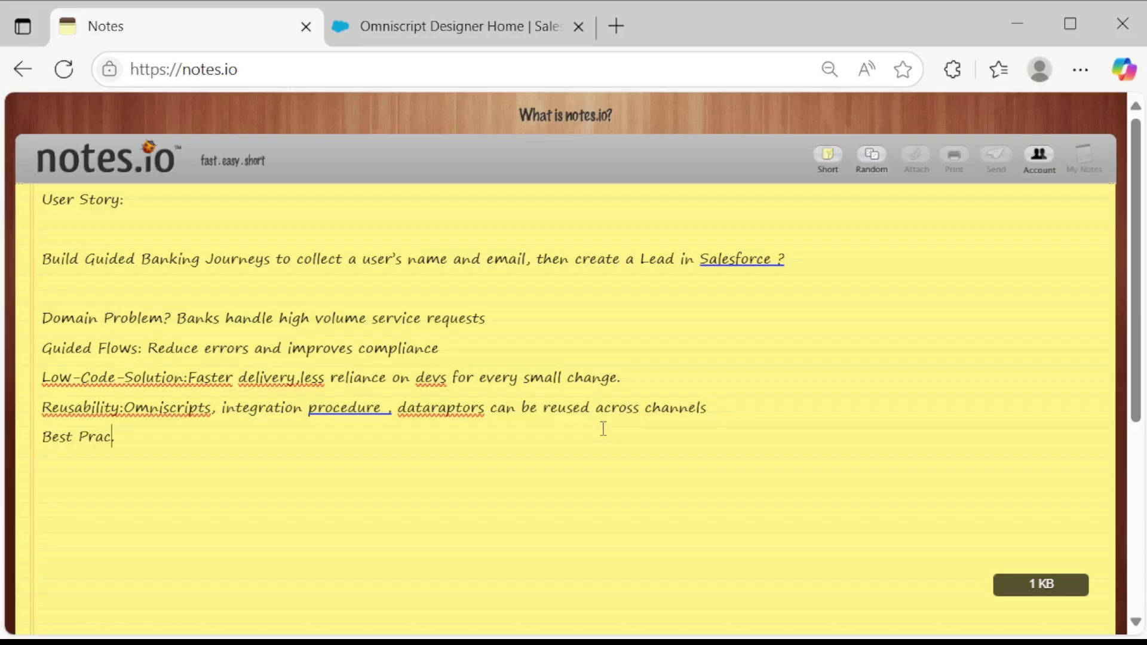
{"action": "type", "text": "tice . Omnmis"}
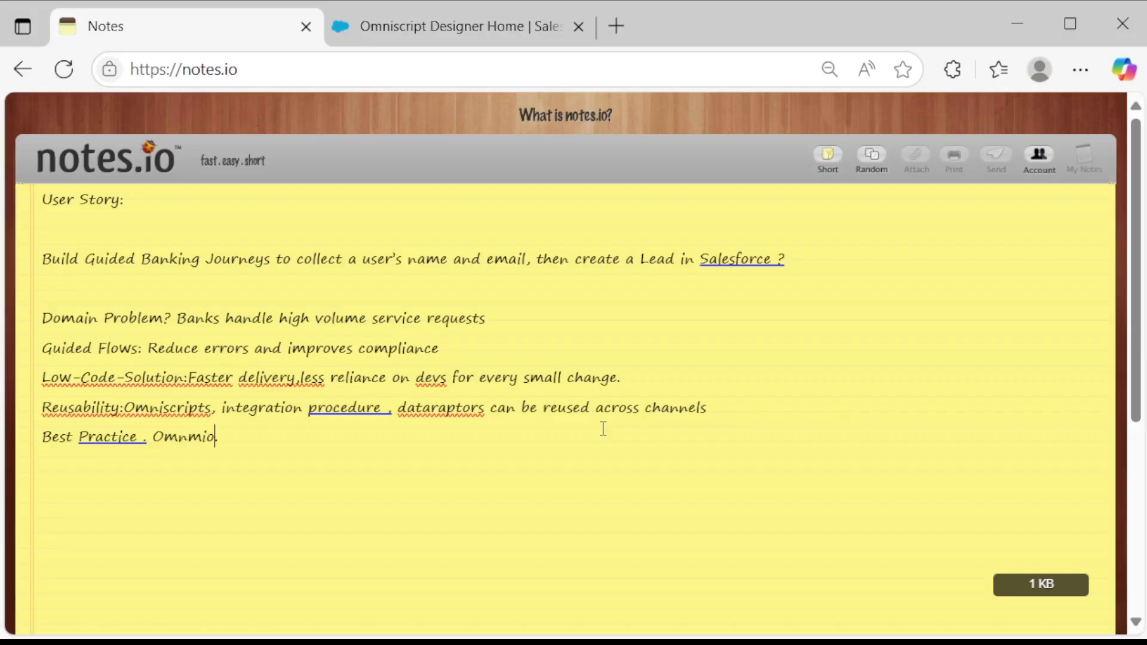
{"action": "key", "text": "BackSpace"}
{"action": "key", "text": "BackSpace"}
{"action": "key", "text": "BackSpace"}
{"action": "type", "text": "iscrip"}
{"action": "key", "text": "BackSpace"}
{"action": "type", "text": "t for UI"}
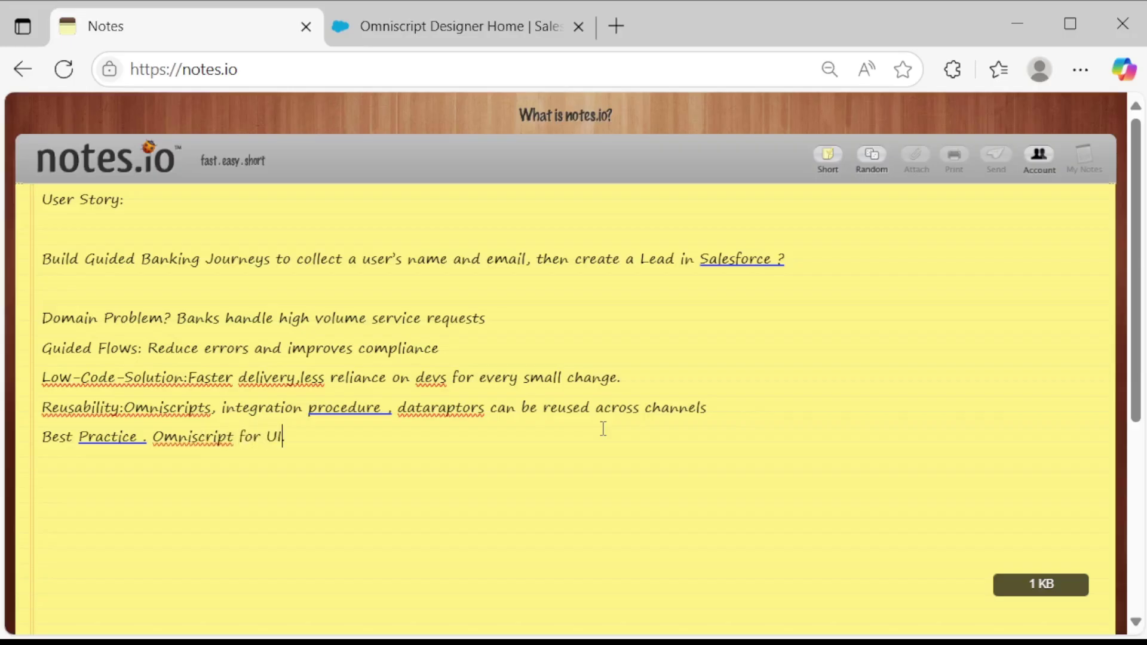
{"action": "type", "text": ". ANd"}
{"action": "key", "text": "BackSpace"}
{"action": "key", "text": "BackSpace"}
{"action": "key", "text": "BackSpace"}
{"action": "key", "text": "BackSpace"}
{"action": "key", "text": "BackSpace"}
Extend the Best Practice line with 'Dataraptors for backend or salesforce interaction.'.
{"action": "type", "text": "."}
{"action": "scroll", "coordinate": [604, 428], "scroll_direction": "down", "scroll_amount": 5}
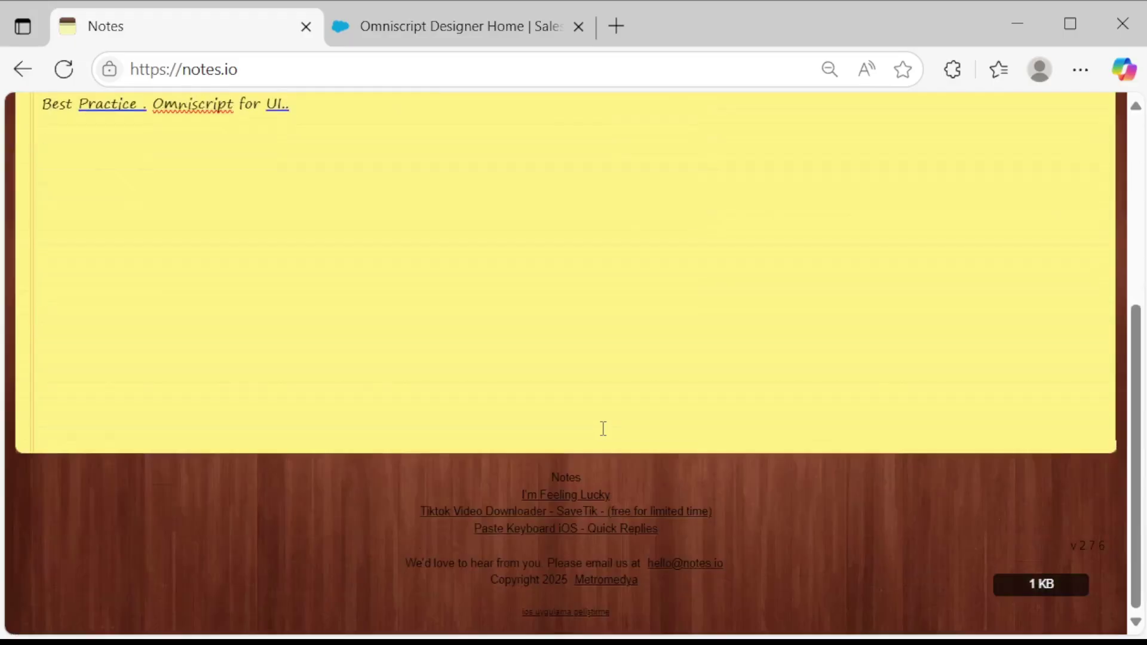
{"action": "scroll", "coordinate": [603, 429], "scroll_direction": "up", "scroll_amount": 3}
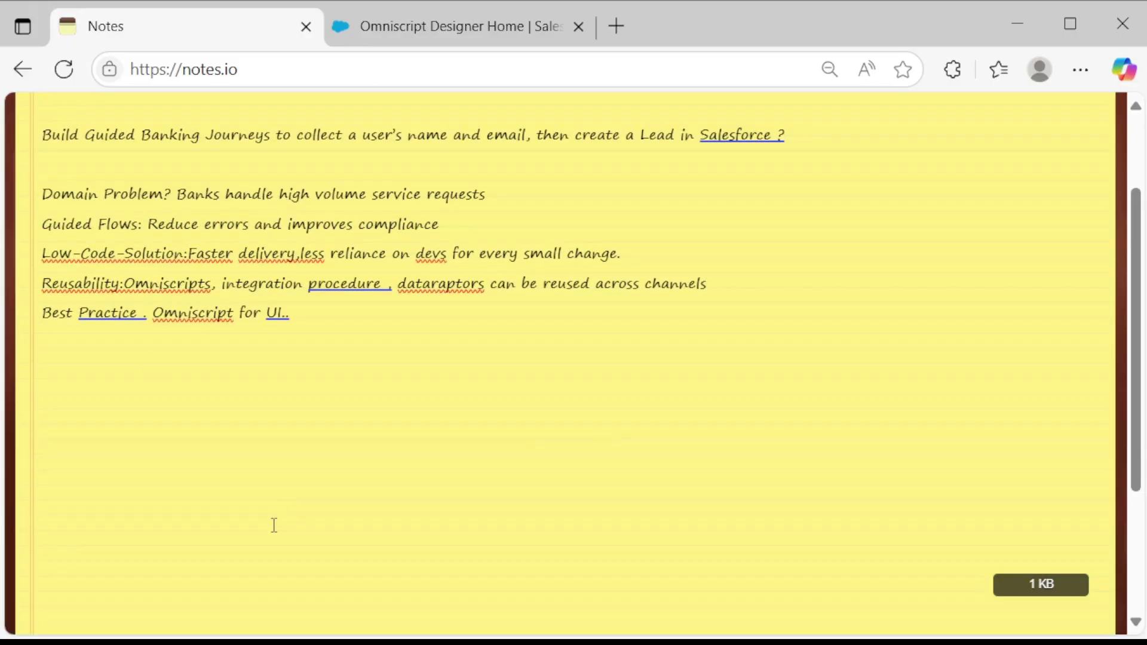
{"action": "left_click", "coordinate": [329, 322]}
{"action": "key", "text": "BackSpace"}
{"action": "type", "text": "Dataraptors for"}
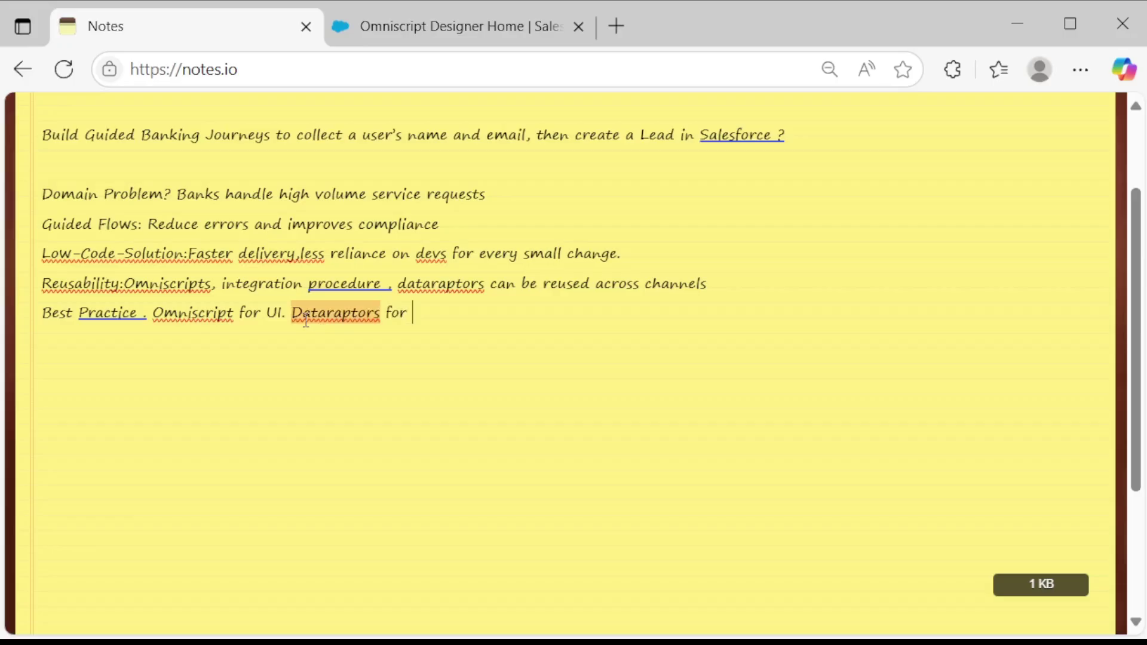
{"action": "type", "text": "backend or salesforce"}
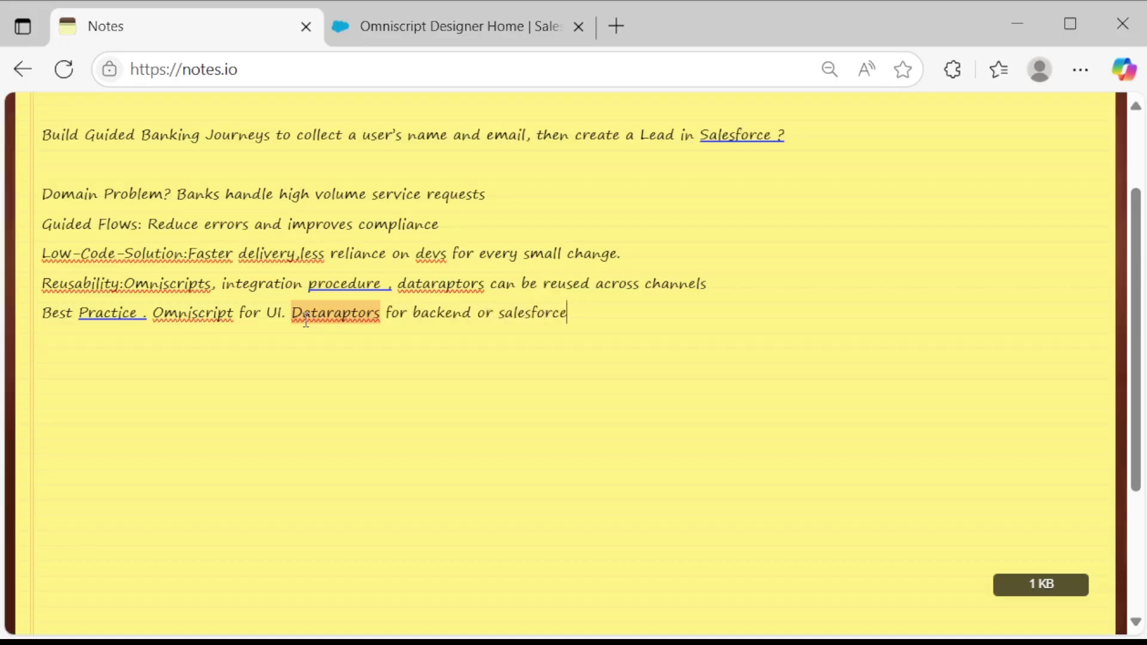
{"action": "type", "text": " interaction."}
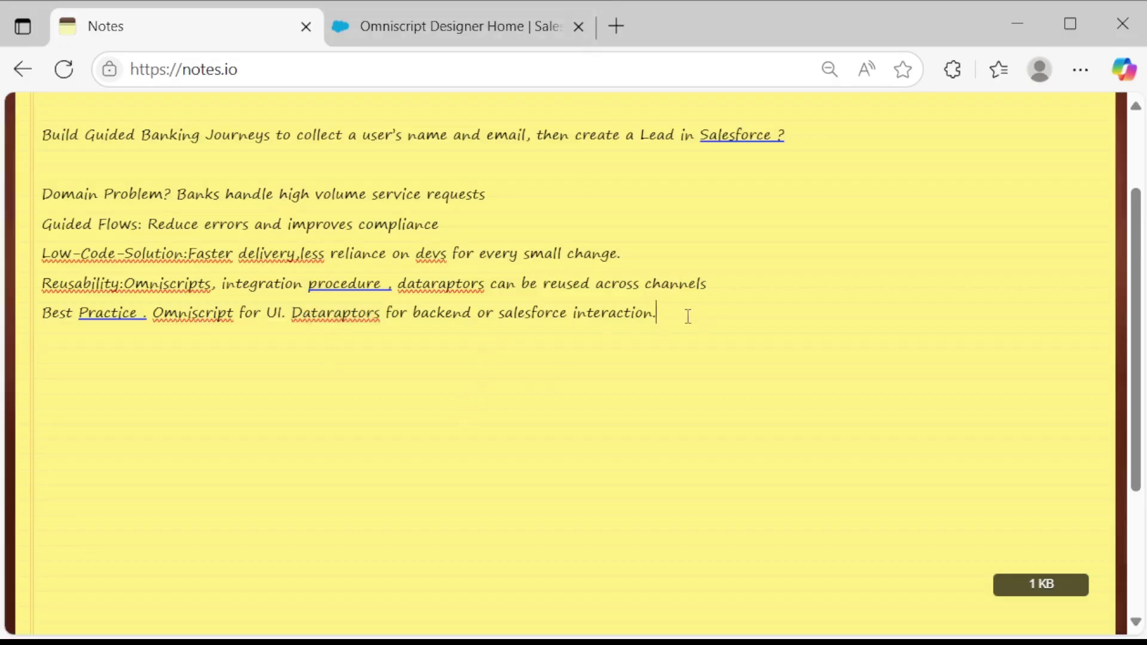
Add blank lines below the note and return the cursor to the end of the channels line.
{"action": "key", "text": "Return"}
{"action": "key", "text": "Return"}
{"action": "scroll", "coordinate": [749, 322], "scroll_direction": "up", "scroll_amount": 1}
{"action": "key", "text": "BackSpace"}
{"action": "left_click", "coordinate": [763, 386]}
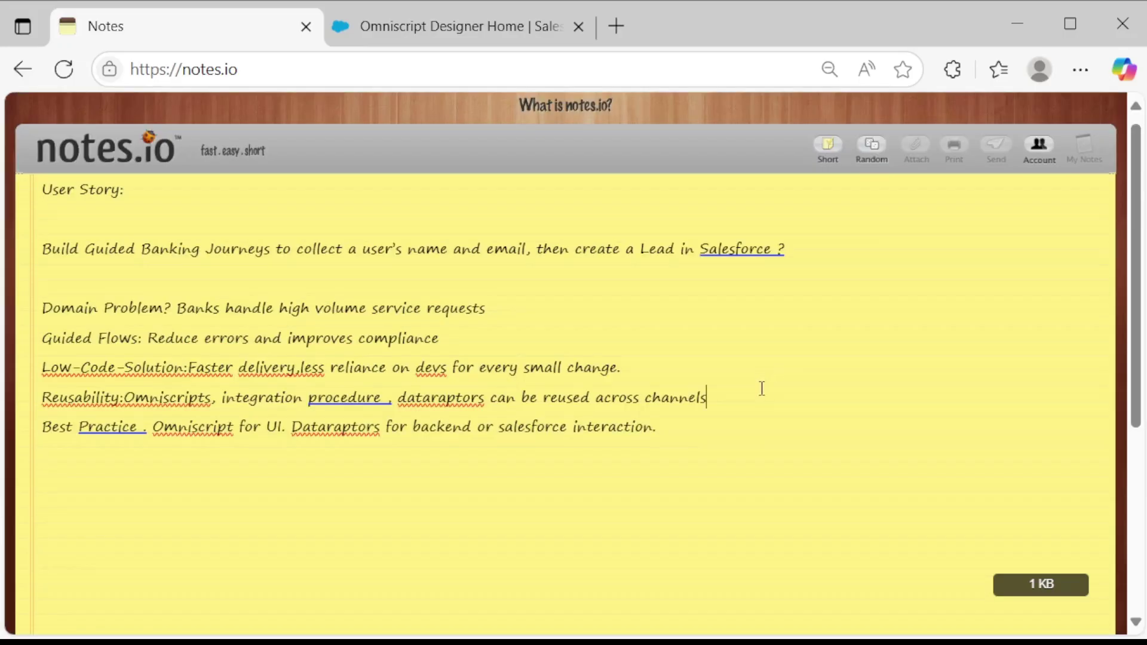
{"action": "scroll", "coordinate": [747, 387], "scroll_direction": "down", "scroll_amount": 2}
{"action": "scroll", "coordinate": [754, 352], "scroll_direction": "up", "scroll_amount": 2}
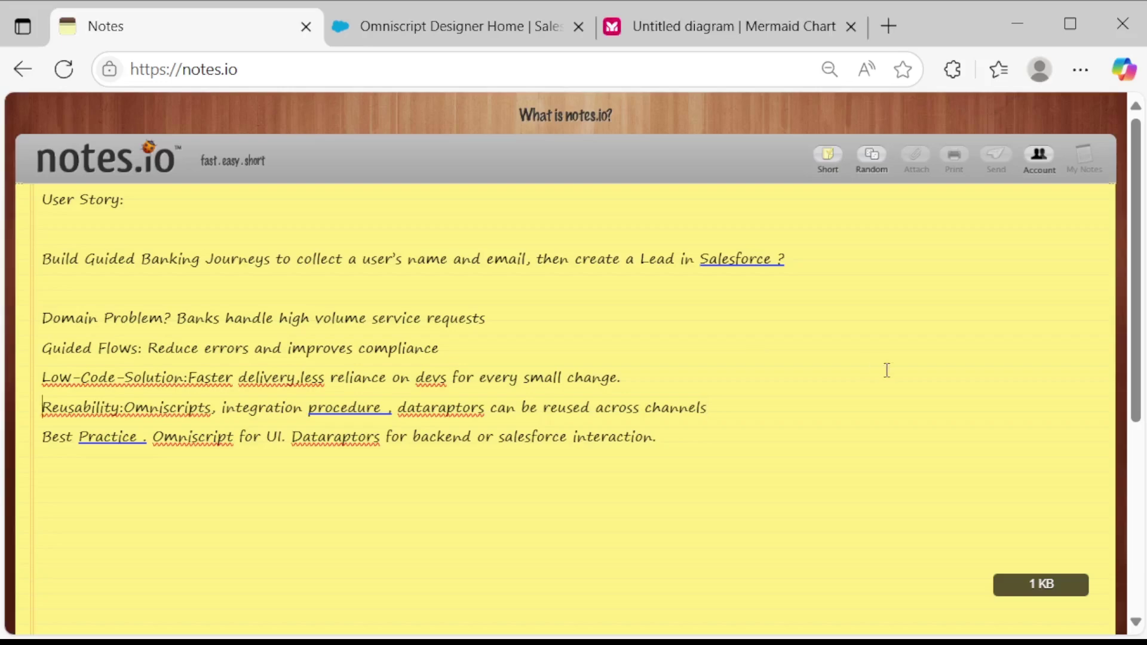
Show the Mermaid channels→OmniScript→DataRaptor→Lead Object flowchart without code, then begin a new OmniScript.
{"action": "left_click", "coordinate": [682, 36]}
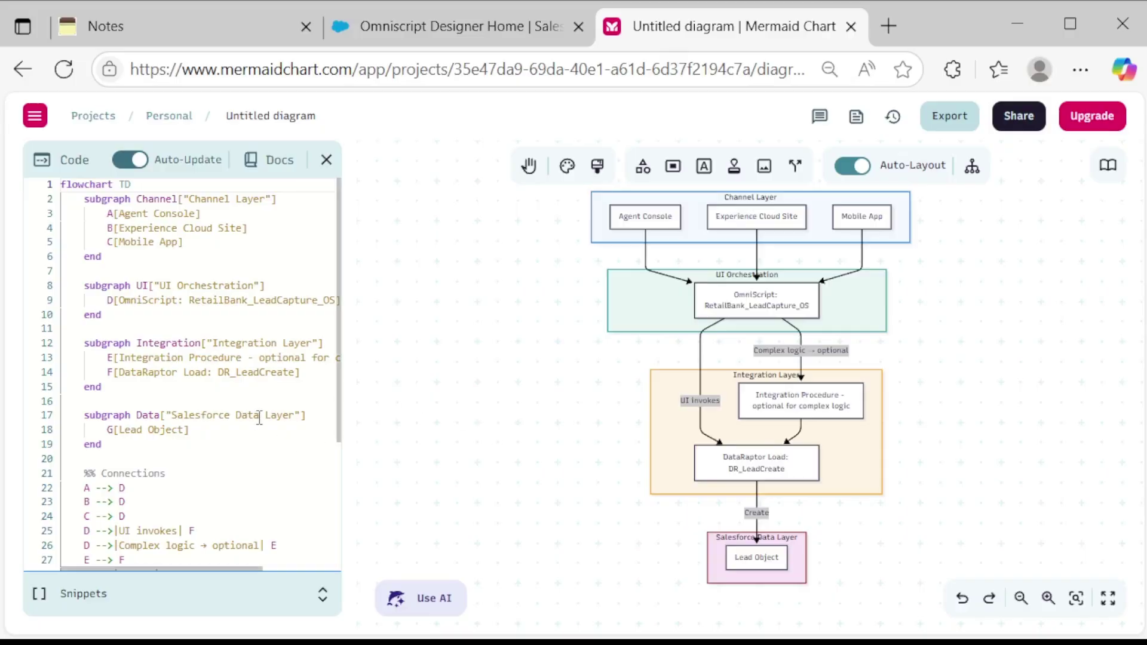
{"action": "scroll", "coordinate": [269, 407], "scroll_direction": "down", "scroll_amount": 3}
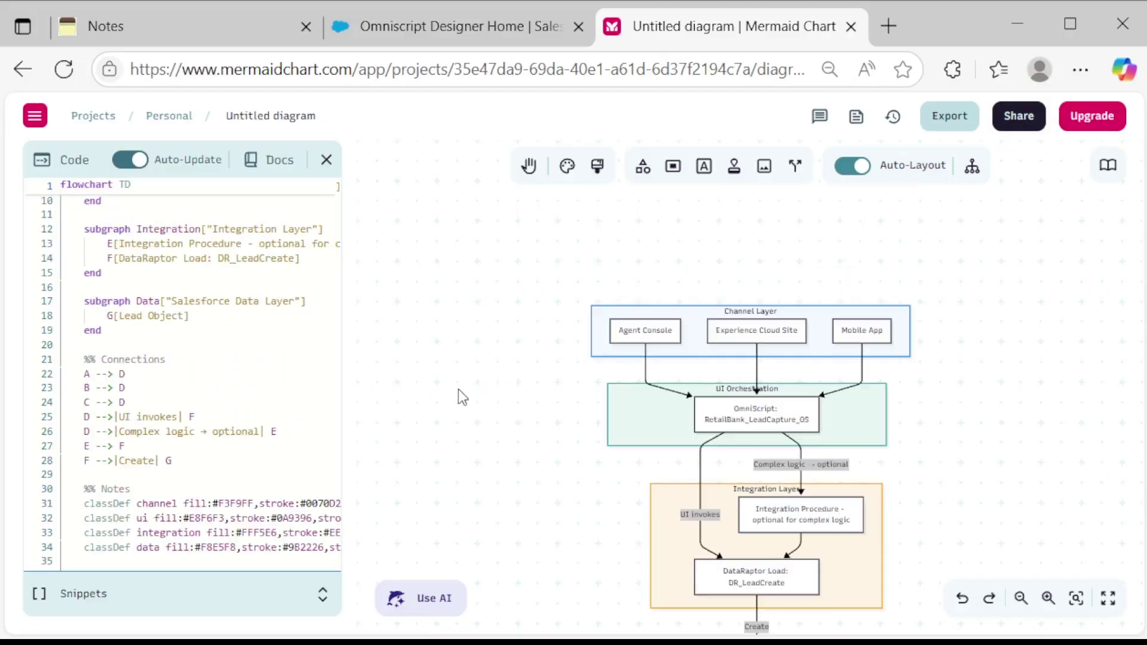
{"action": "scroll", "coordinate": [287, 413], "scroll_direction": "down", "scroll_amount": 2}
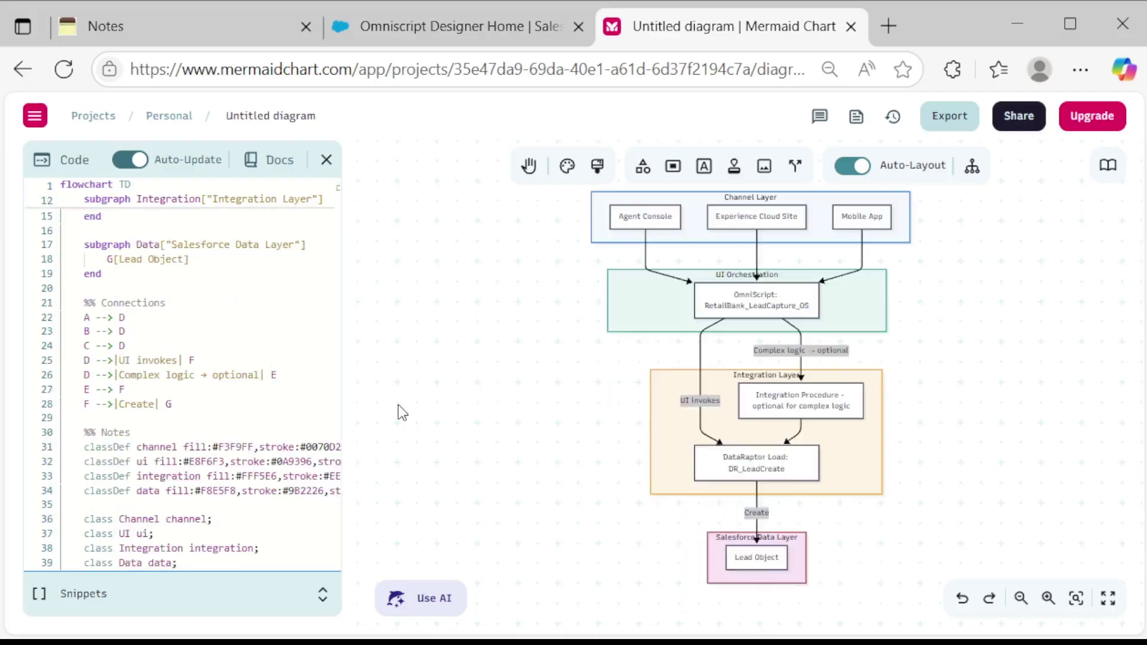
{"action": "scroll", "coordinate": [169, 396], "scroll_direction": "down", "scroll_amount": 1}
{"action": "scroll", "coordinate": [169, 396], "scroll_direction": "up", "scroll_amount": 5}
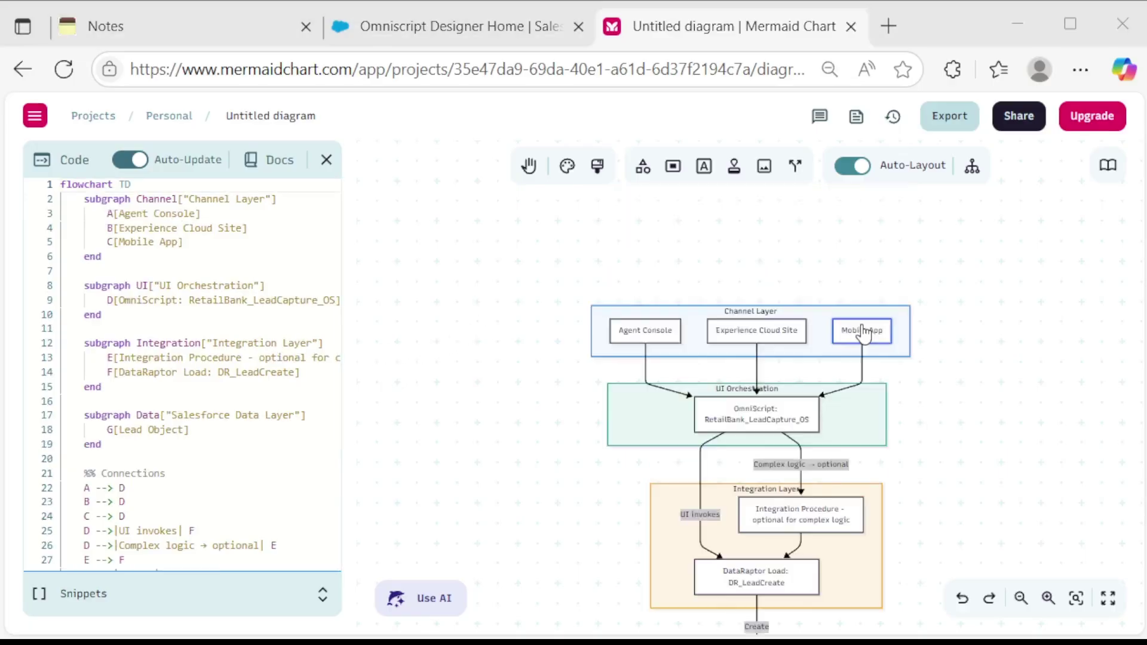
{"action": "scroll", "coordinate": [864, 333], "scroll_direction": "up", "scroll_amount": 1}
{"action": "scroll", "coordinate": [863, 333], "scroll_direction": "down", "scroll_amount": 2}
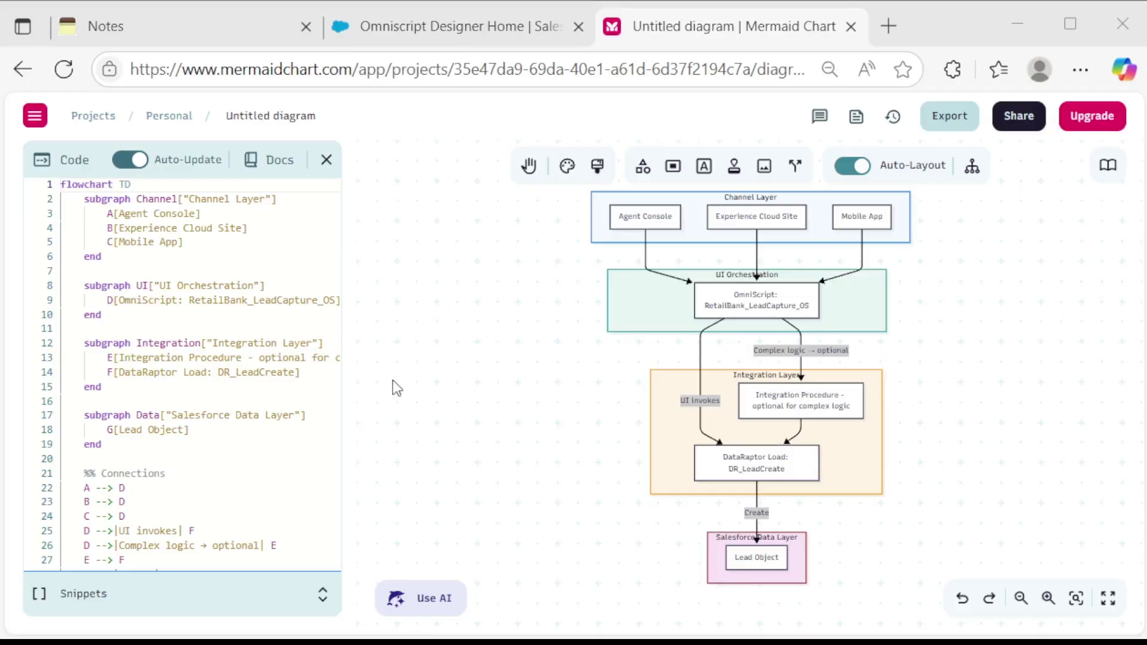
{"action": "scroll", "coordinate": [218, 405], "scroll_direction": "down", "scroll_amount": 4}
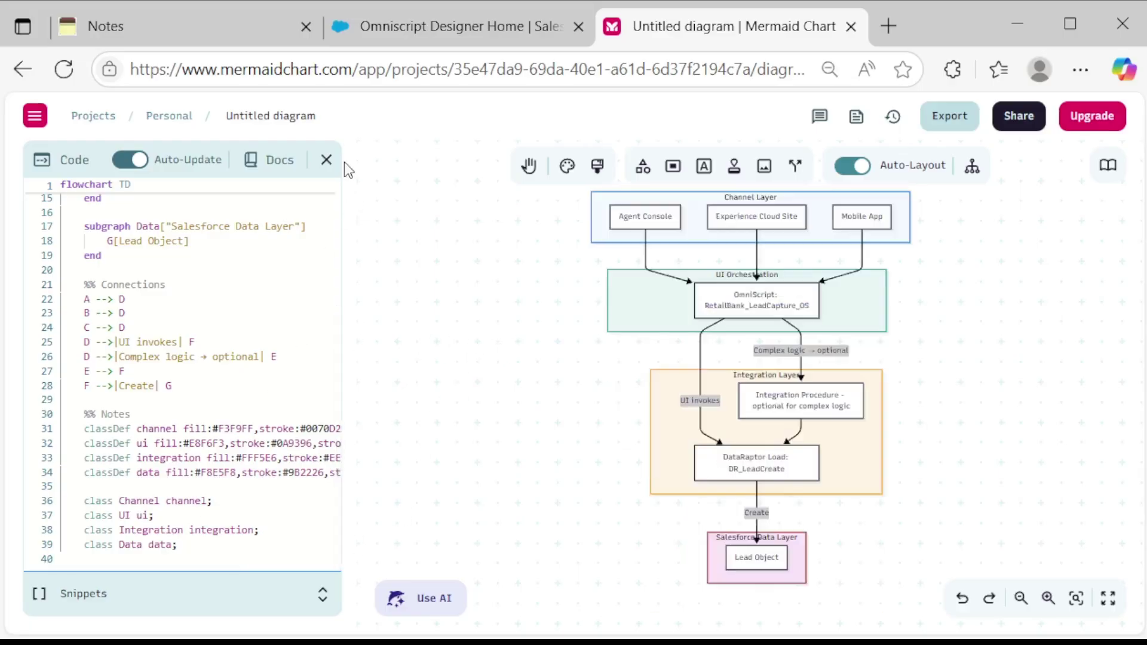
{"action": "left_click", "coordinate": [327, 159]}
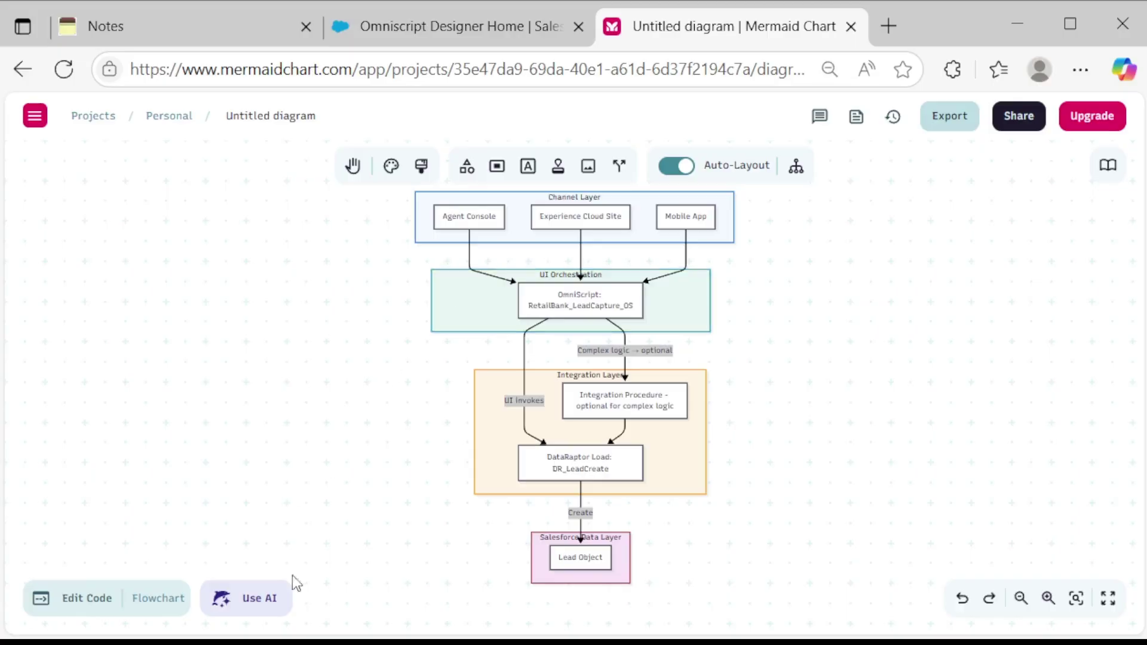
{"action": "left_click", "coordinate": [468, 43]}
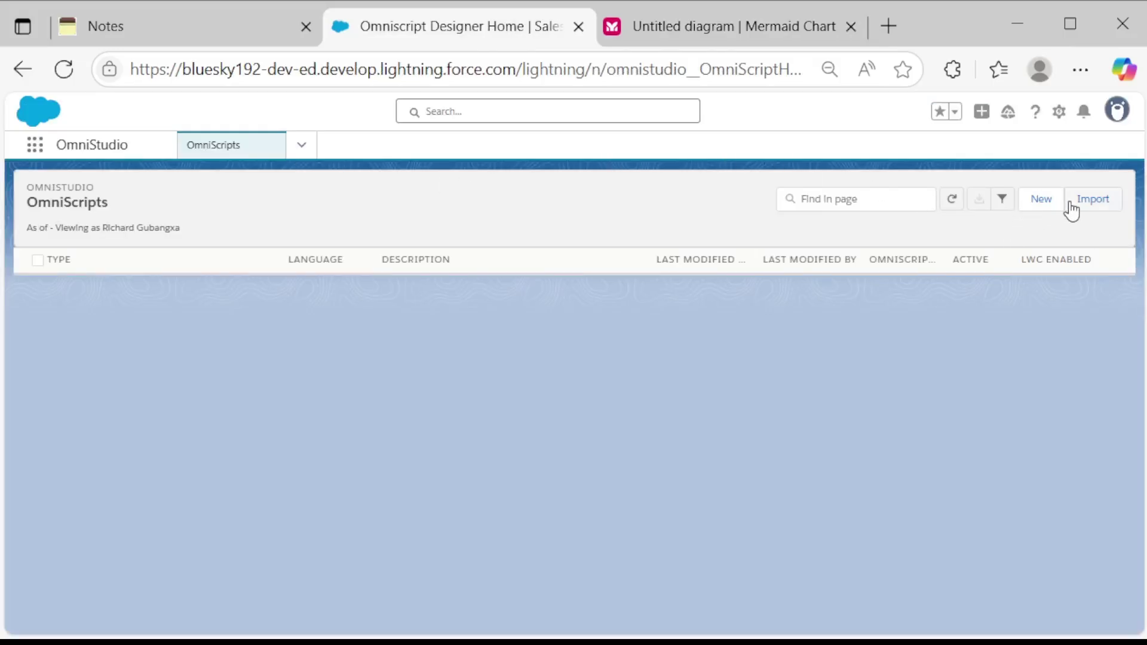
{"action": "left_click", "coordinate": [1040, 201]}
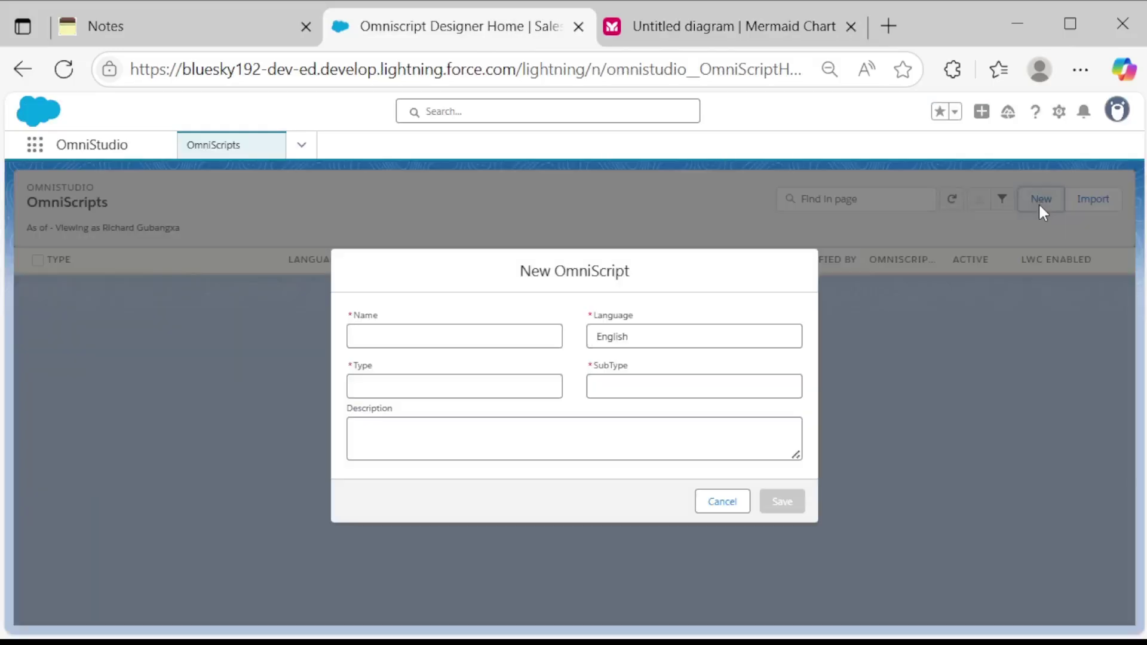
Save a new OmniScript named 'CaptureLead Bank', type CaptureLead, subtype Bank, description 'Captures lead'.
{"action": "left_click", "coordinate": [494, 332]}
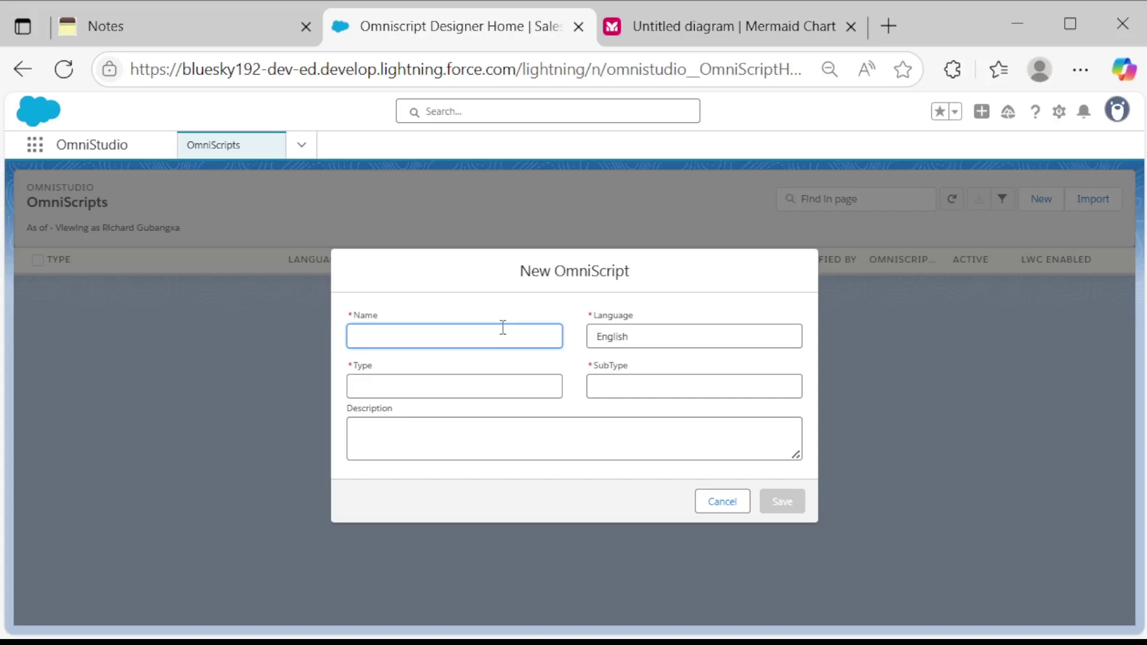
{"action": "type", "text": "CaptureLead_ Bank"}
{"action": "left_click", "coordinate": [430, 386]}
{"action": "type", "text": "Ca"}
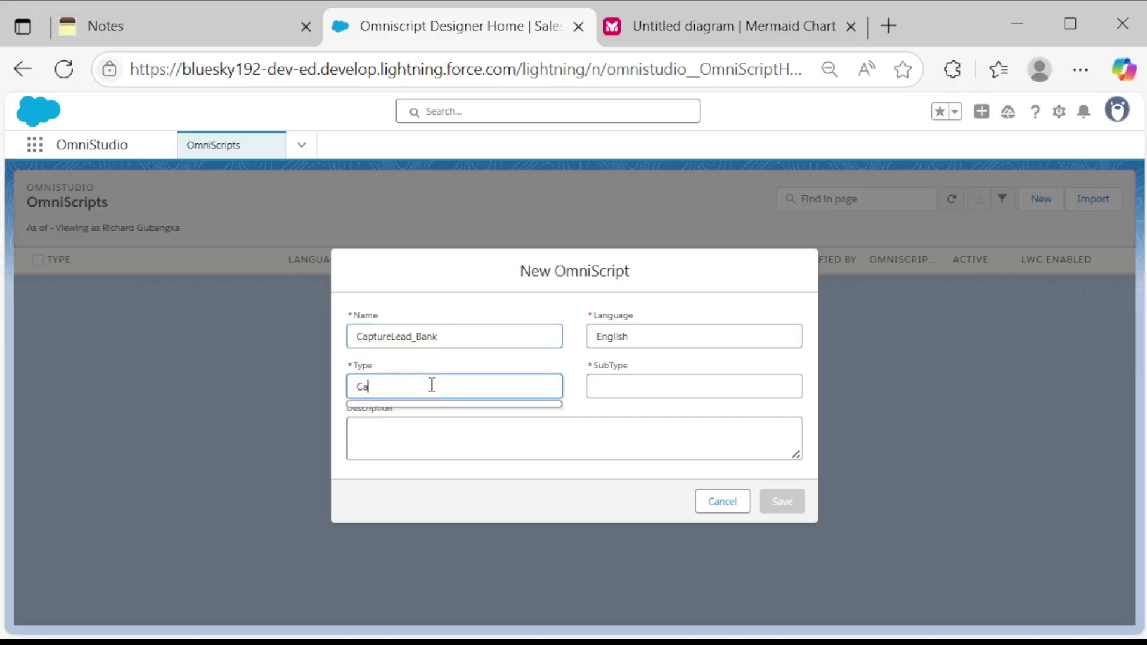
{"action": "type", "text": "ptureLead"}
{"action": "left_click", "coordinate": [651, 387]}
{"action": "type", "text": "Bank"}
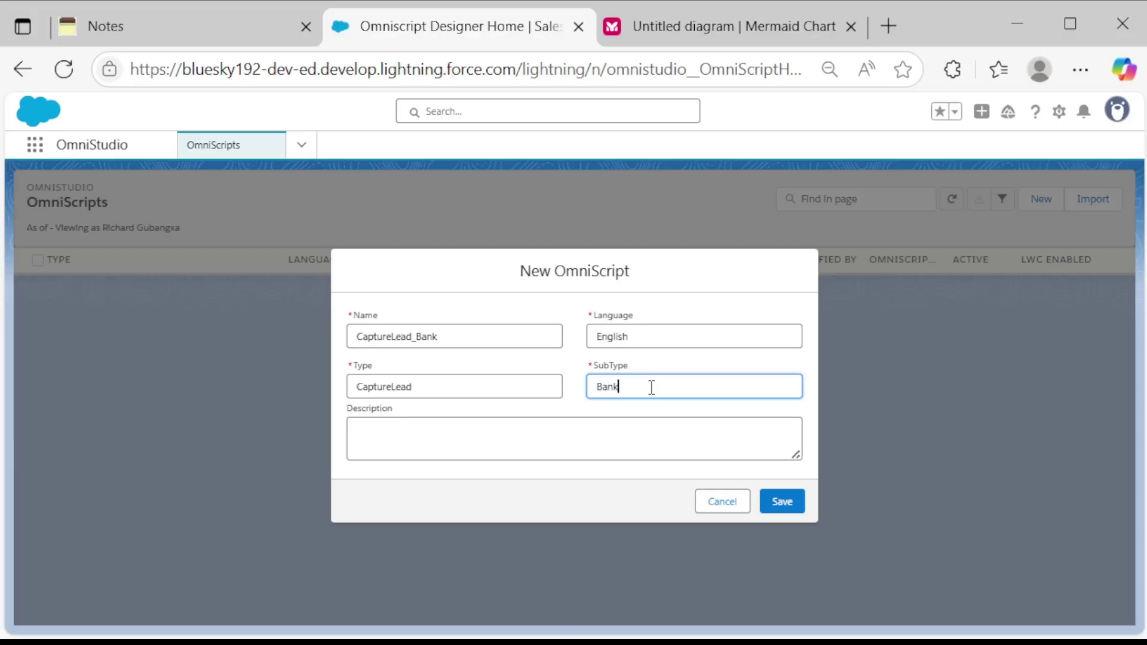
{"action": "left_click", "coordinate": [589, 449]}
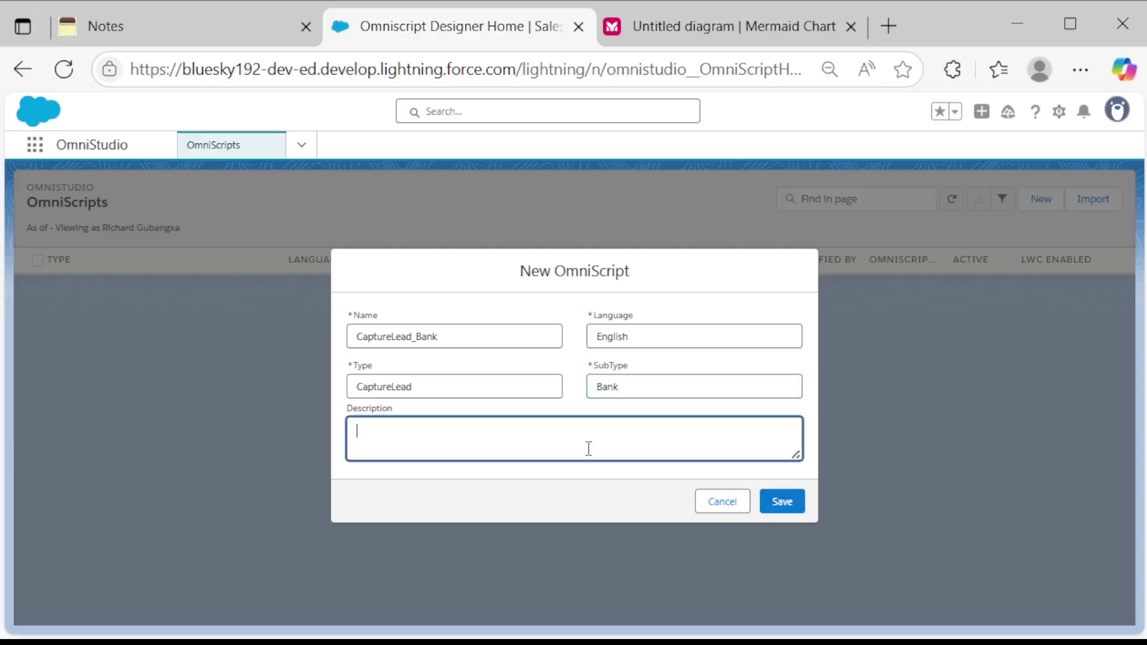
{"action": "type", "text": "Captures lead cf the"}
{"action": "key", "text": "BackSpace"}
{"action": "key", "text": "BackSpace"}
{"action": "key", "text": "BackSpace"}
{"action": "key", "text": "BackSpace"}
{"action": "key", "text": "BackSpace"}
{"action": "key", "text": "BackSpace"}
{"action": "left_click", "coordinate": [783, 505]}
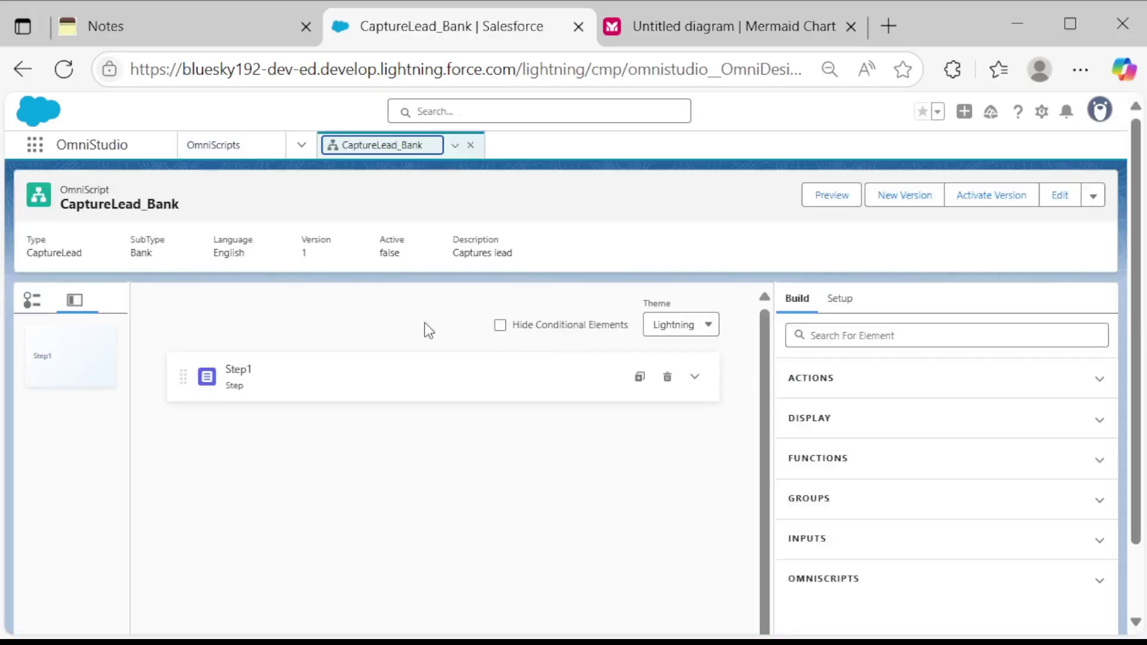
Change Step1's name and field label both to 'Lead Creation'.
{"action": "left_click", "coordinate": [439, 380]}
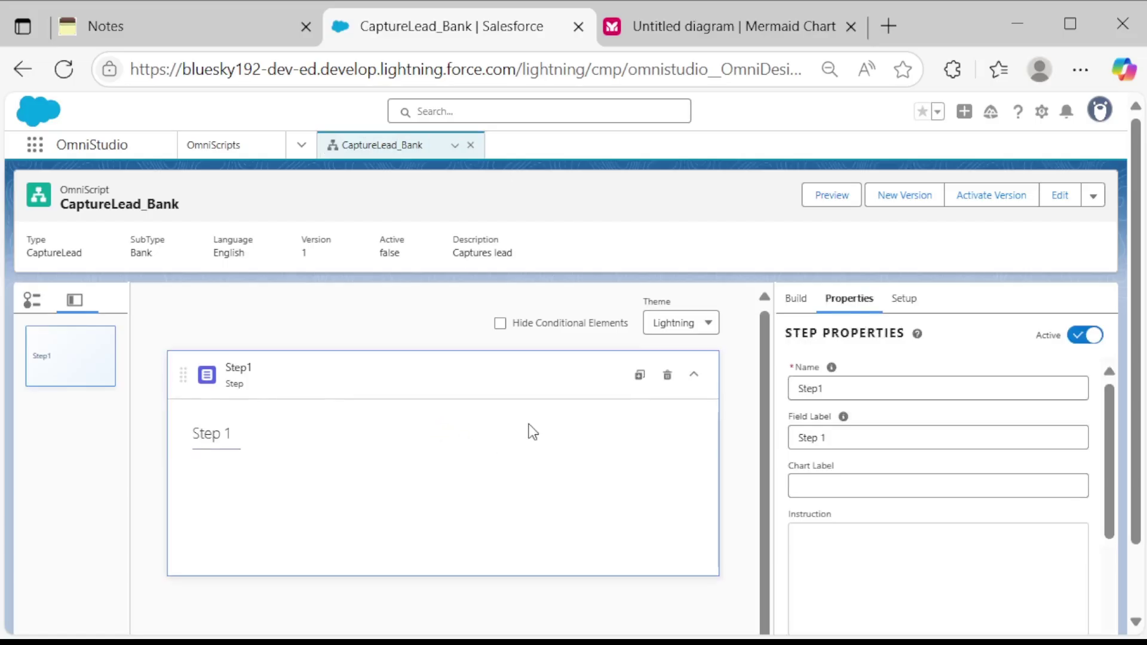
{"action": "scroll", "coordinate": [533, 432], "scroll_direction": "down", "scroll_amount": 1}
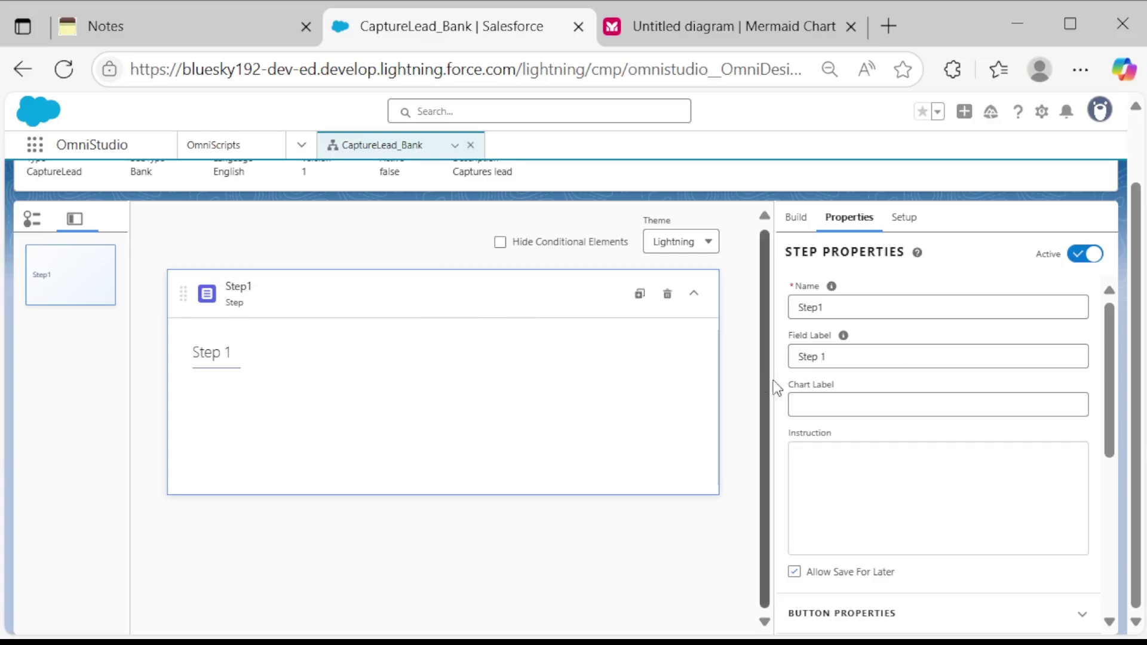
{"action": "left_click", "coordinate": [869, 308]}
{"action": "key", "text": "BackSpace"}
{"action": "key", "text": "BackSpace"}
{"action": "key", "text": "BackSpace"}
{"action": "key", "text": "BackSpace"}
{"action": "key", "text": "BackSpace"}
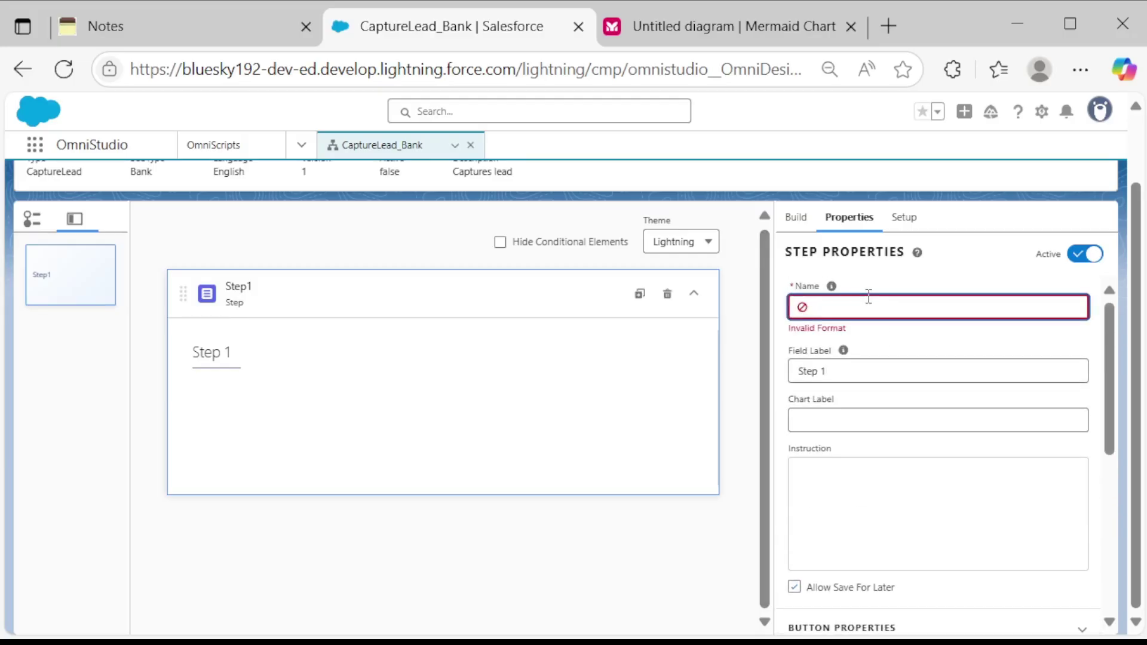
{"action": "type", "text": "Lead Creation"}
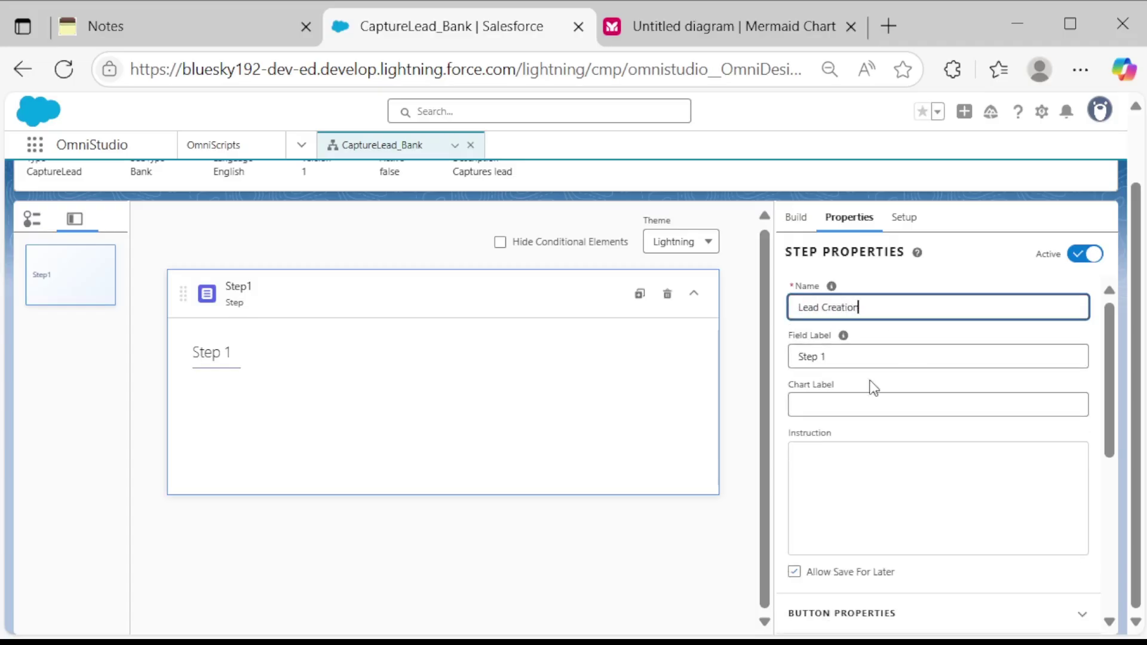
{"action": "left_click", "coordinate": [867, 353]}
{"action": "left_click", "coordinate": [878, 304]}
{"action": "left_click_drag", "start_coordinate": [878, 303], "coordinate": [800, 309]}
{"action": "key", "text": "ctrl+c"}
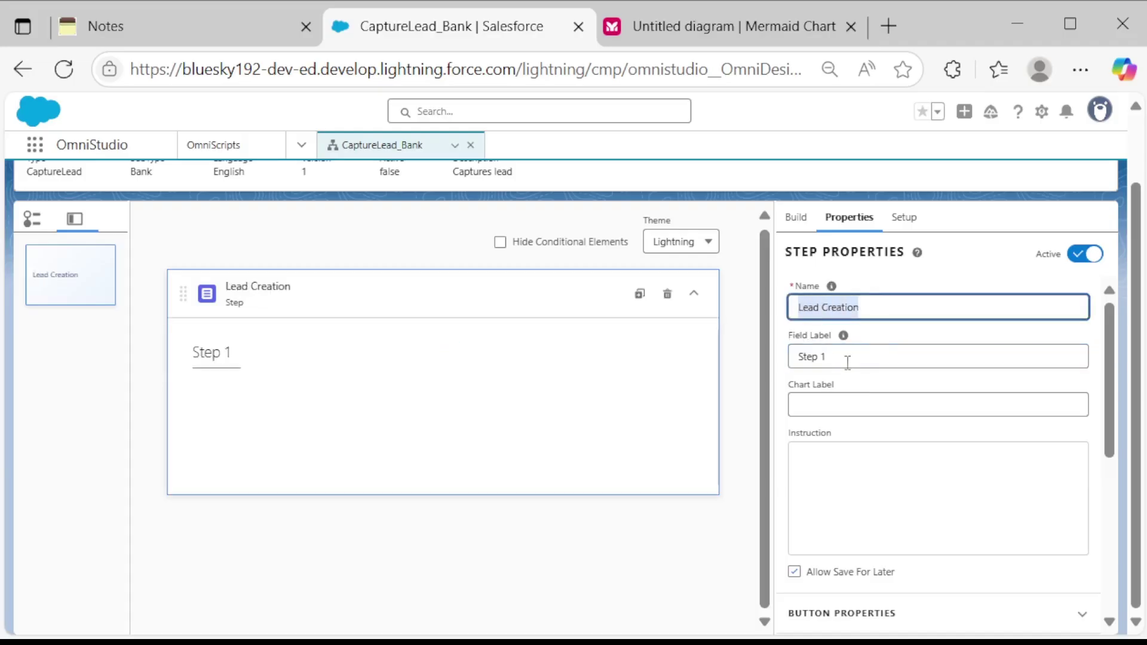
{"action": "left_click_drag", "start_coordinate": [848, 358], "coordinate": [790, 352]}
{"action": "key", "text": "ctrl+v"}
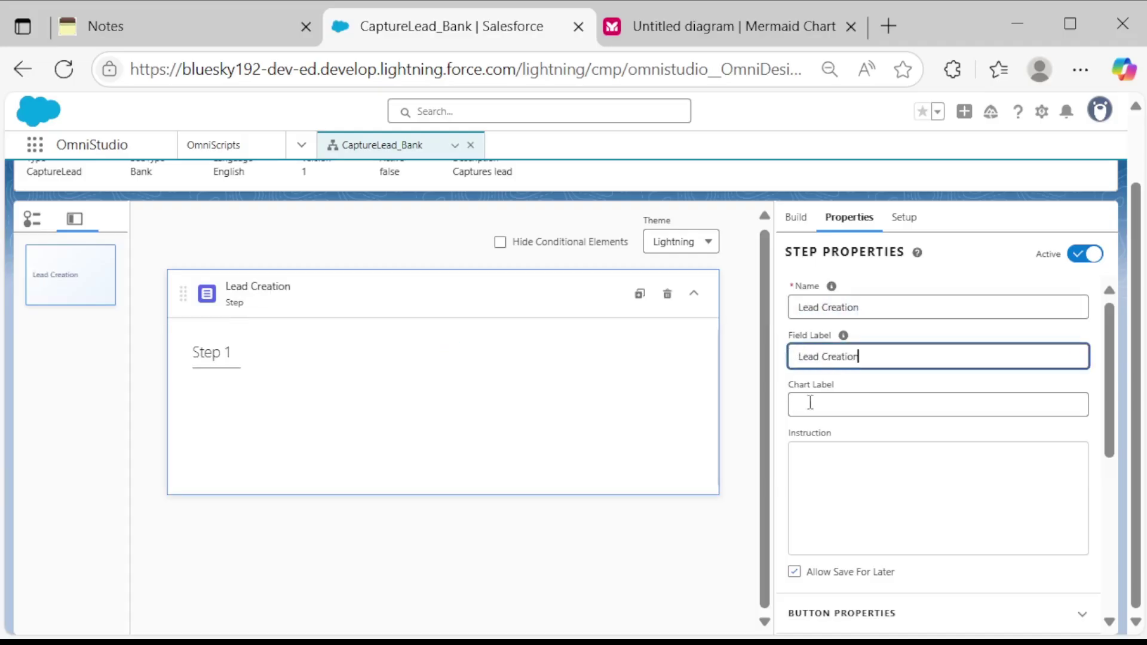
{"action": "left_click", "coordinate": [636, 424]}
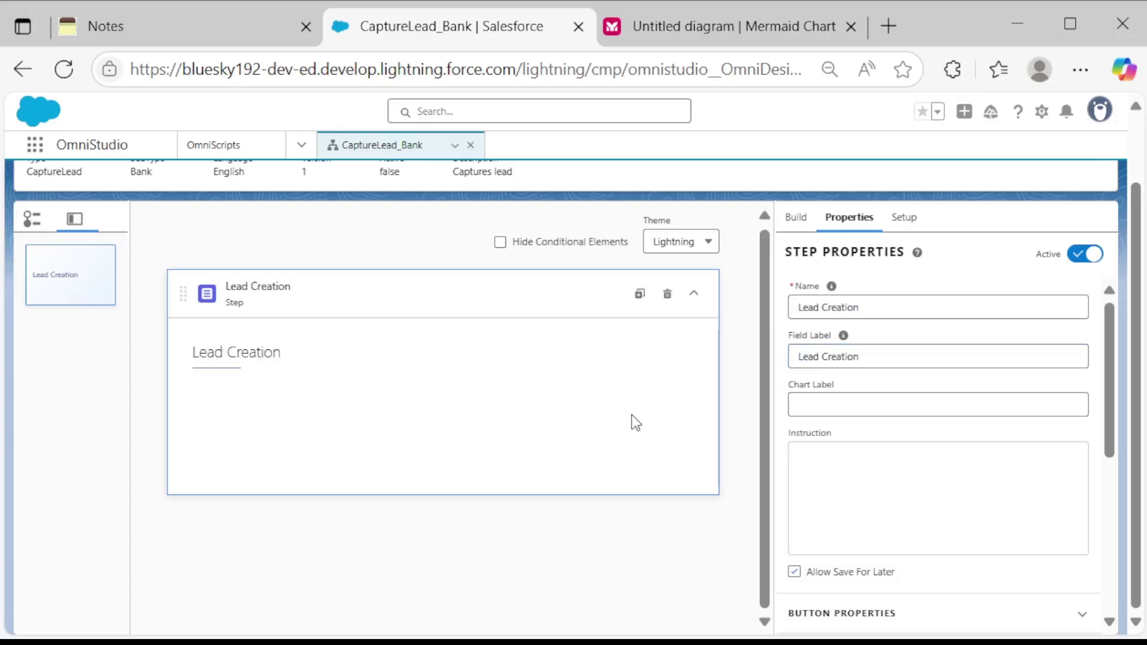
{"action": "left_click", "coordinate": [796, 216]}
Drag a Text Block from the element palette into the Lead Creation step.
{"action": "left_click", "coordinate": [818, 257]}
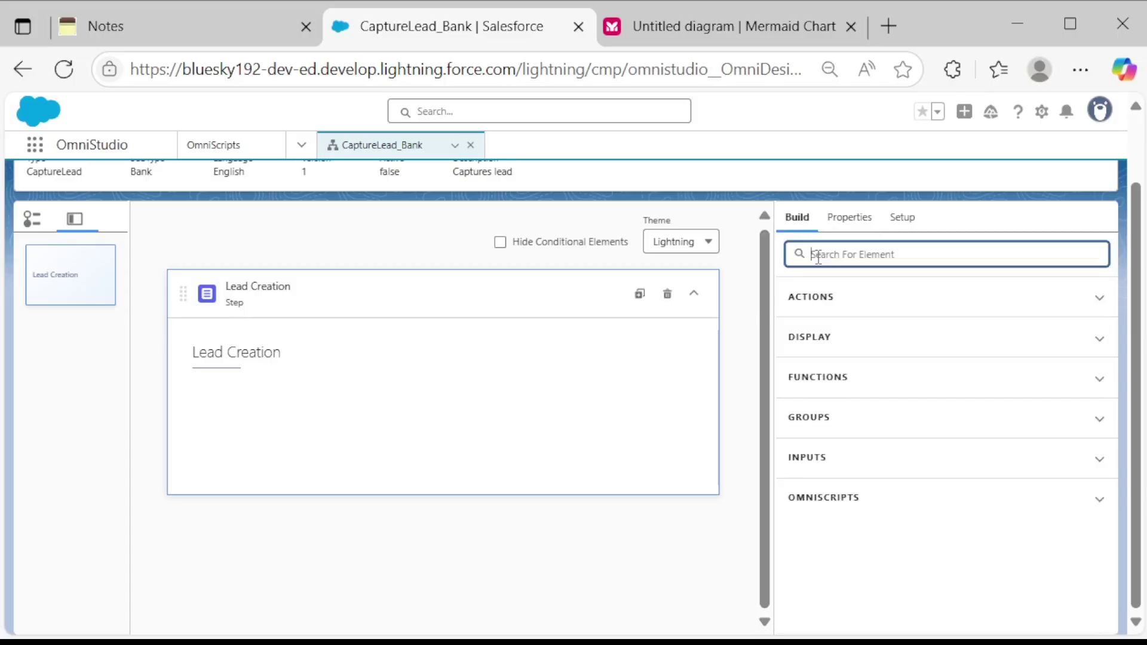
{"action": "type", "text": "text"}
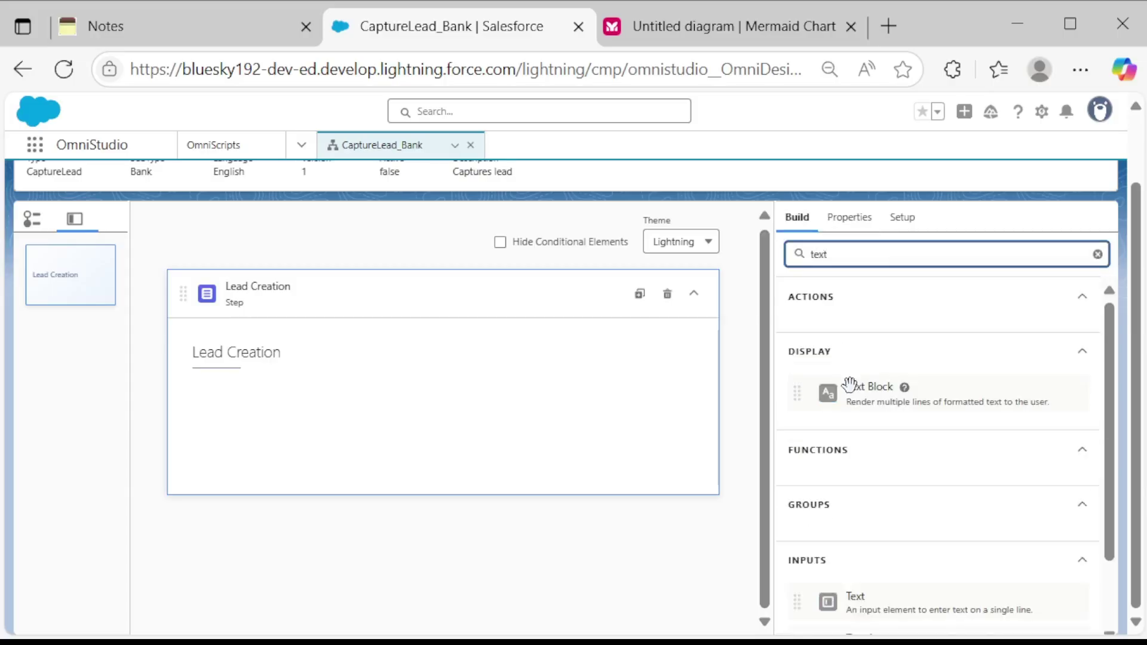
{"action": "left_click_drag", "start_coordinate": [849, 386], "coordinate": [346, 397]}
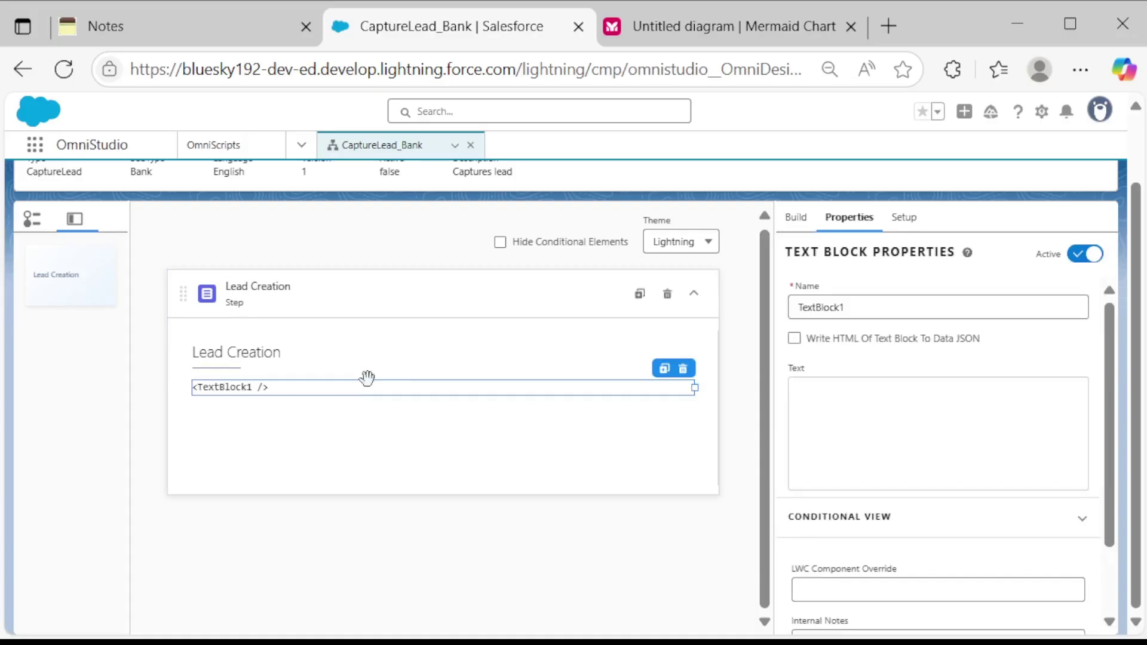
Set the text block's content to 'Please enter details below' and save it.
{"action": "left_click", "coordinate": [848, 429]}
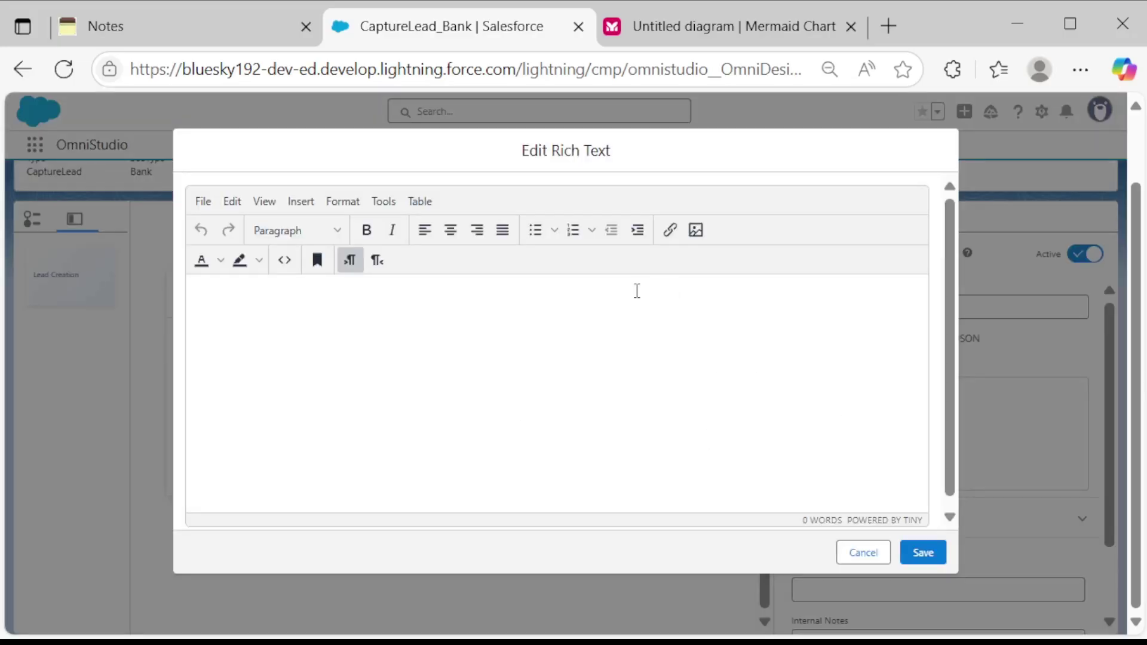
{"action": "type", "text": "PLease"}
{"action": "key", "text": "BackSpace"}
{"action": "key", "text": "BackSpace"}
{"action": "key", "text": "BackSpace"}
{"action": "key", "text": "BackSpace"}
{"action": "key", "text": "BackSpace"}
{"action": "type", "text": "lease enter detaisl"}
{"action": "key", "text": "BackSpace"}
{"action": "key", "text": "BackSpace"}
{"action": "type", "text": "ls"}
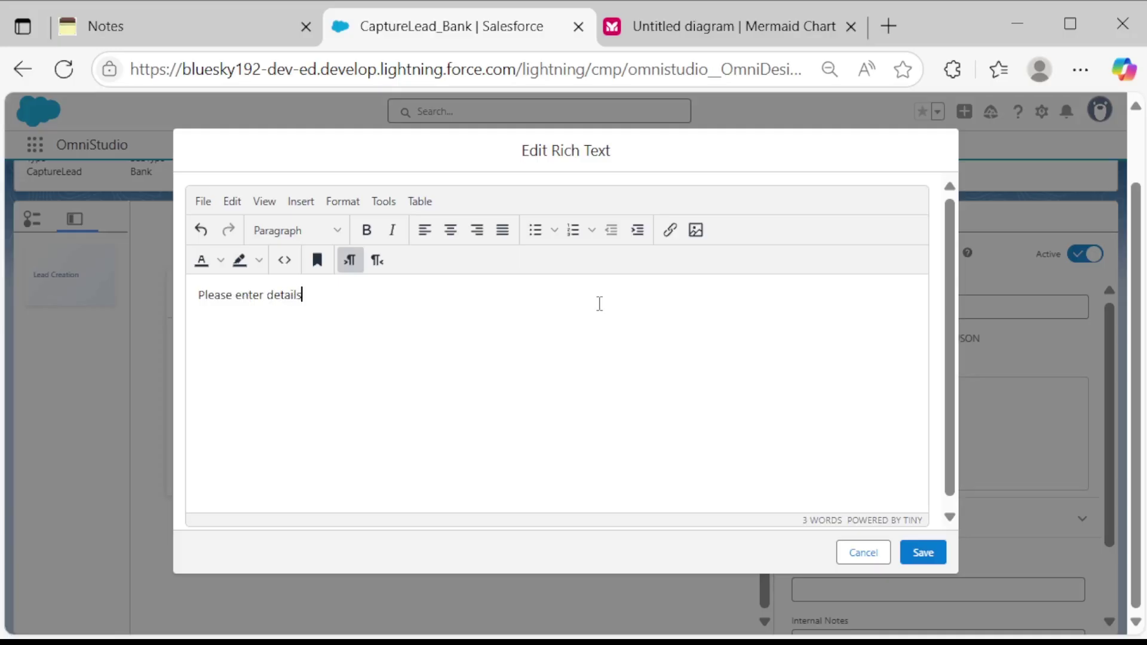
{"action": "type", "text": " below"}
{"action": "left_click", "coordinate": [920, 550]}
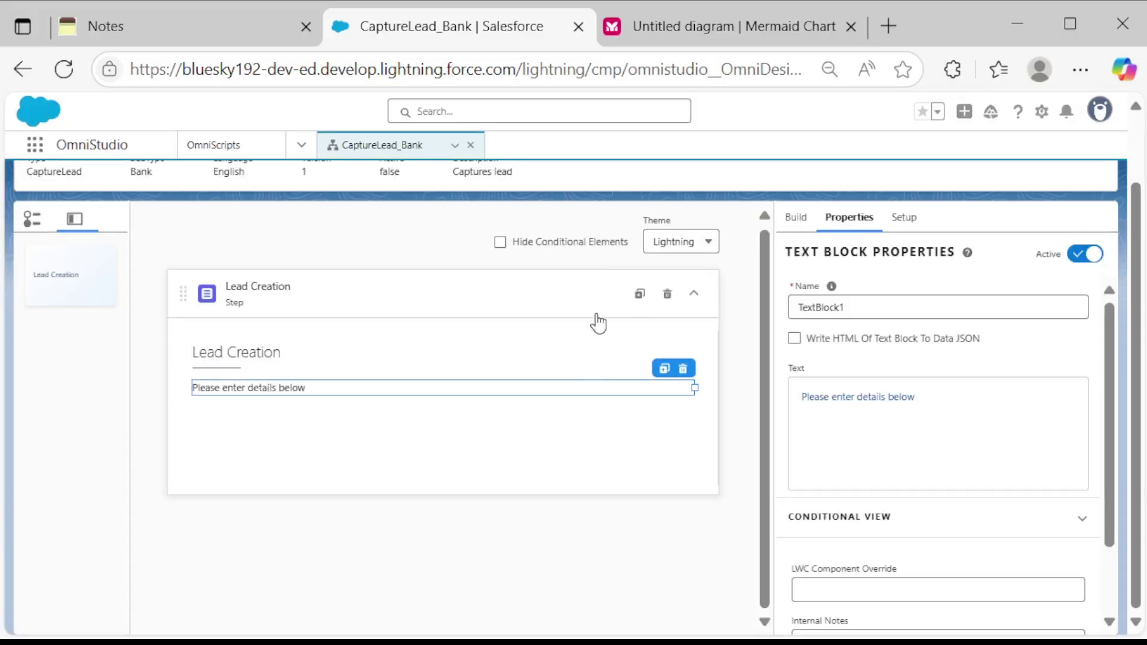
{"action": "scroll", "coordinate": [814, 369], "scroll_direction": "down", "scroll_amount": 1}
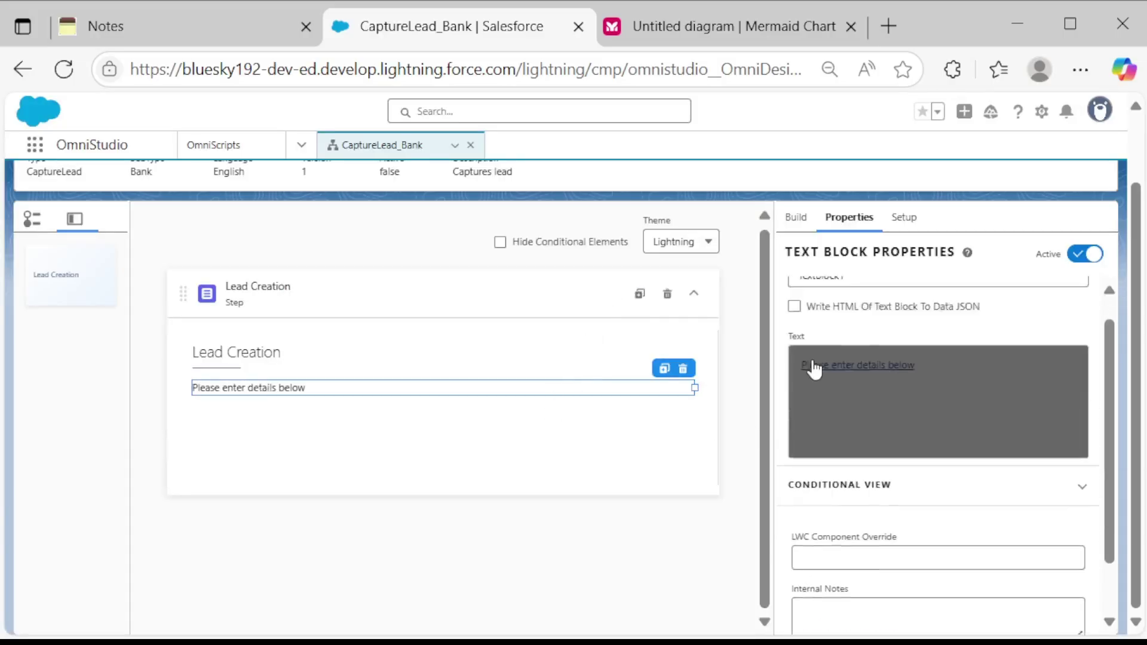
{"action": "scroll", "coordinate": [814, 369], "scroll_direction": "up", "scroll_amount": 3}
{"action": "left_click", "coordinate": [797, 218]}
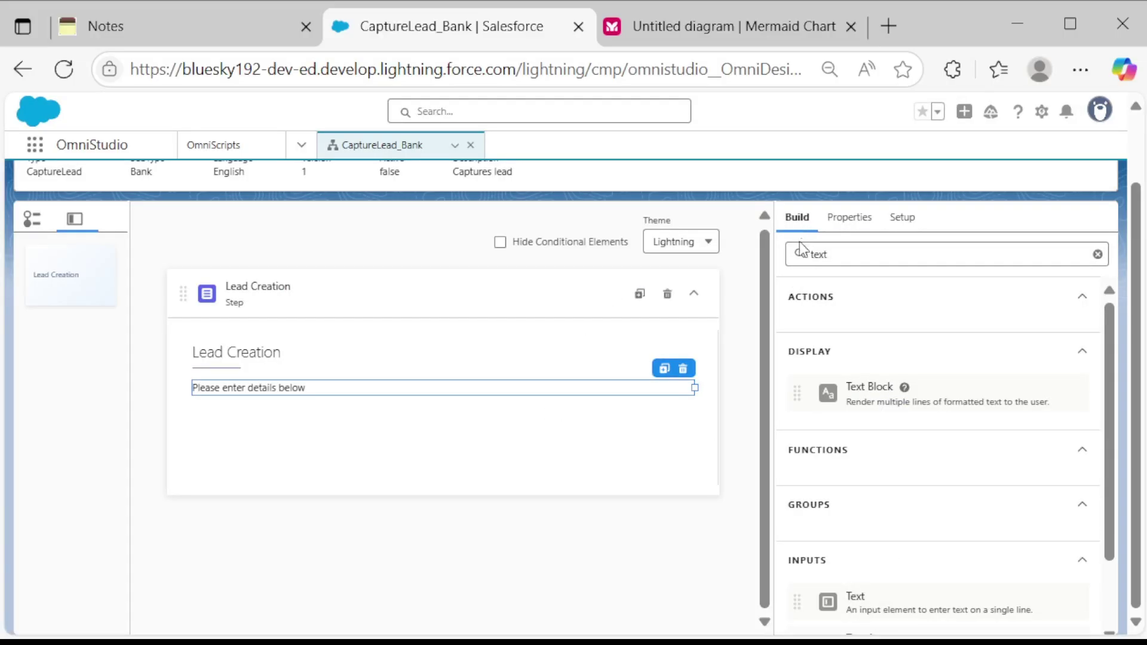
Add a single-line Text input field below the instruction text in Lead Creation.
{"action": "left_click", "coordinate": [876, 251]}
{"action": "key", "text": "BackSpace"}
{"action": "key", "text": "BackSpace"}
{"action": "key", "text": "BackSpace"}
{"action": "key", "text": "BackSpace"}
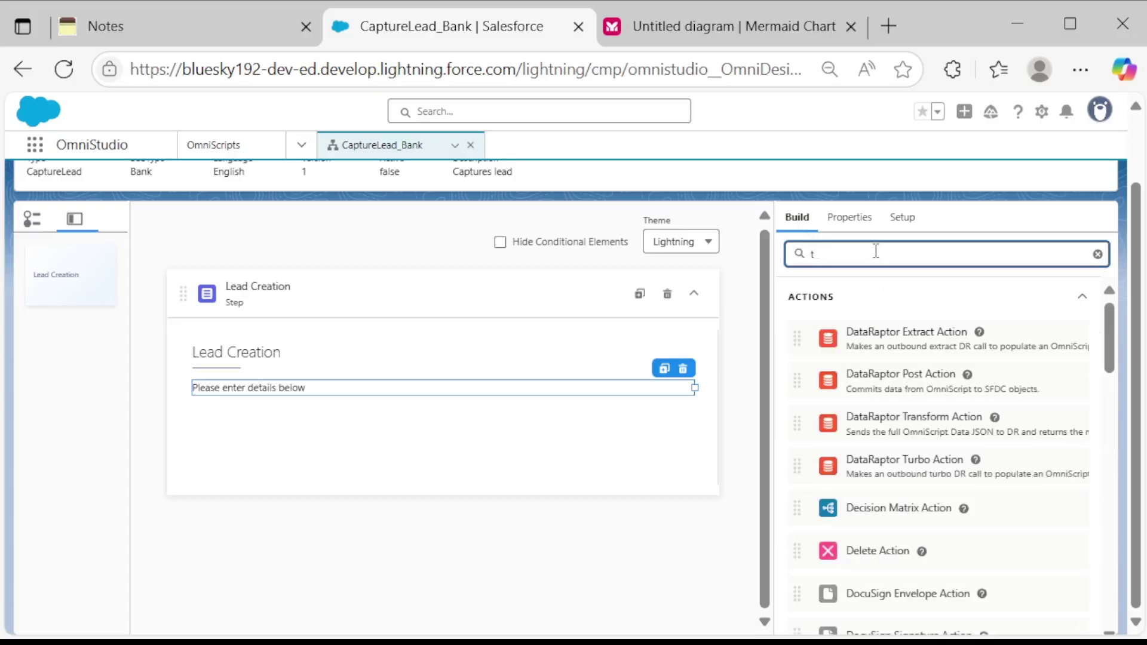
{"action": "type", "text": "inpu"}
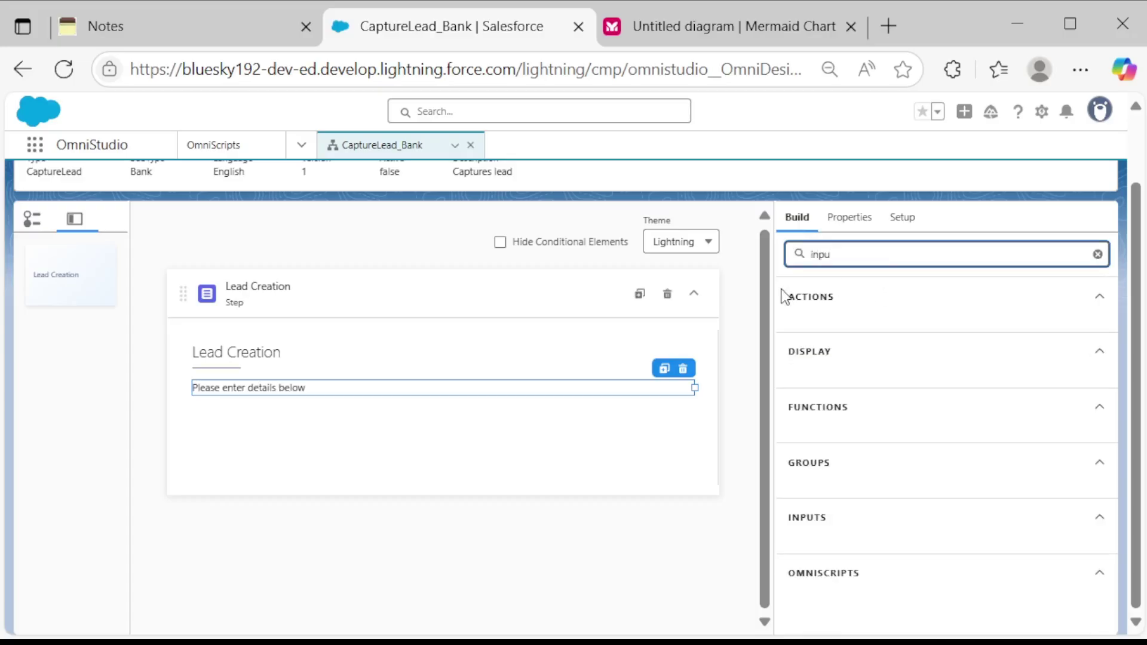
{"action": "key", "text": "BackSpace"}
{"action": "key", "text": "BackSpace"}
{"action": "key", "text": "BackSpace"}
{"action": "key", "text": "BackSpace"}
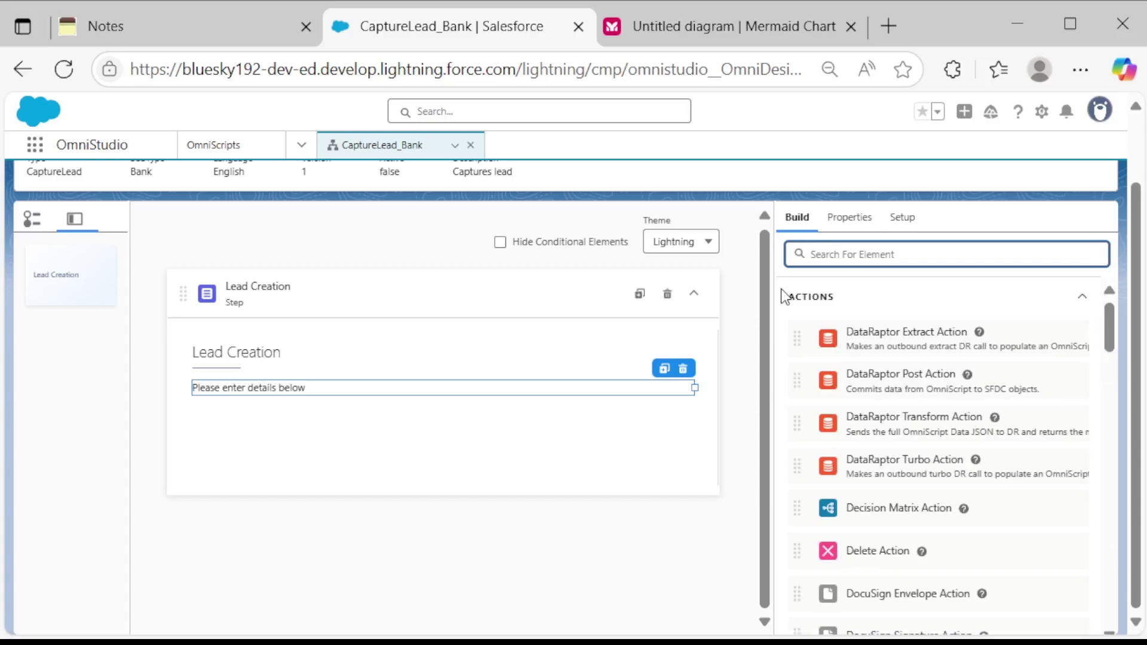
{"action": "type", "text": "te"}
{"action": "scroll", "coordinate": [784, 295], "scroll_direction": "down", "scroll_amount": 2}
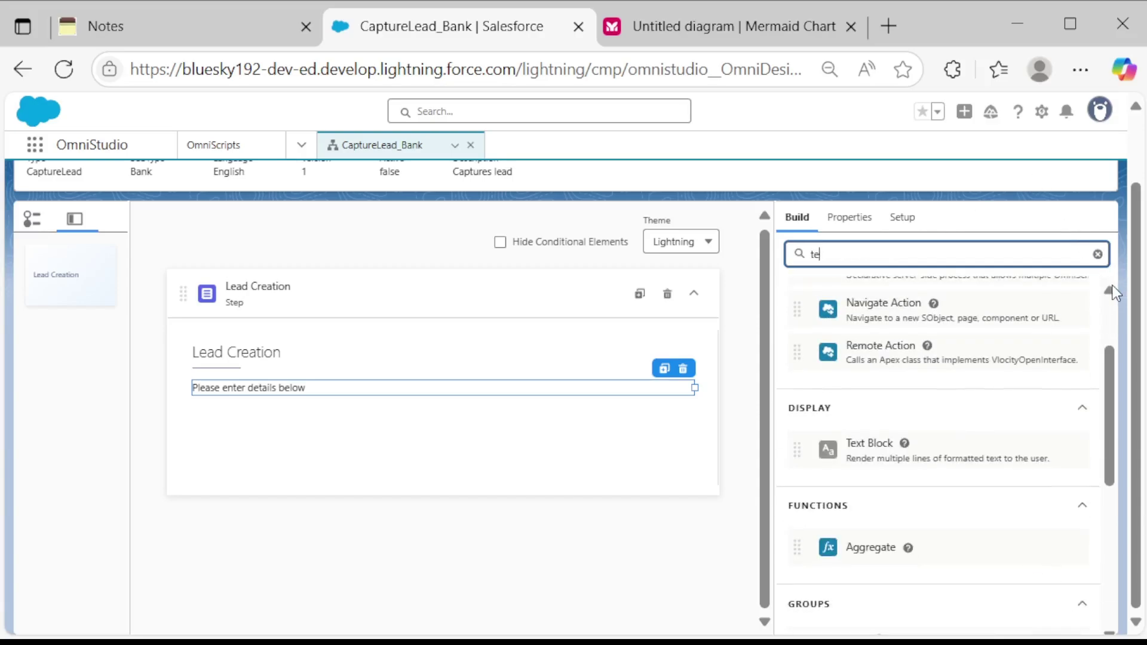
{"action": "scroll", "coordinate": [962, 430], "scroll_direction": "down", "scroll_amount": 4}
{"action": "scroll", "coordinate": [935, 452], "scroll_direction": "down", "scroll_amount": 2}
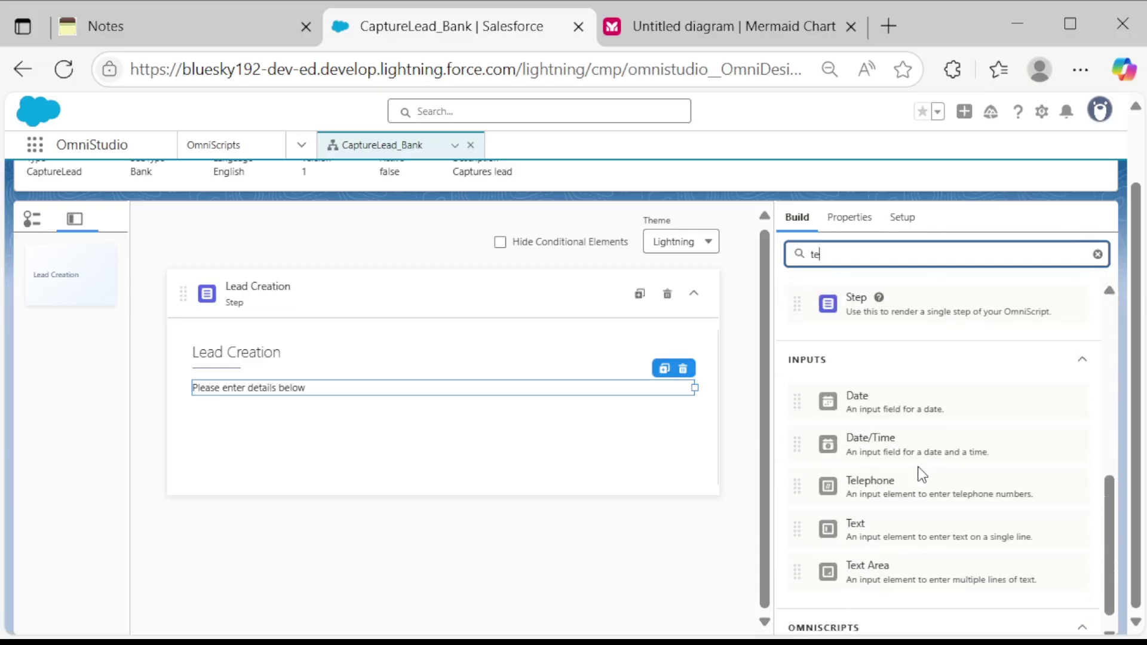
{"action": "left_click_drag", "start_coordinate": [879, 510], "coordinate": [453, 439]}
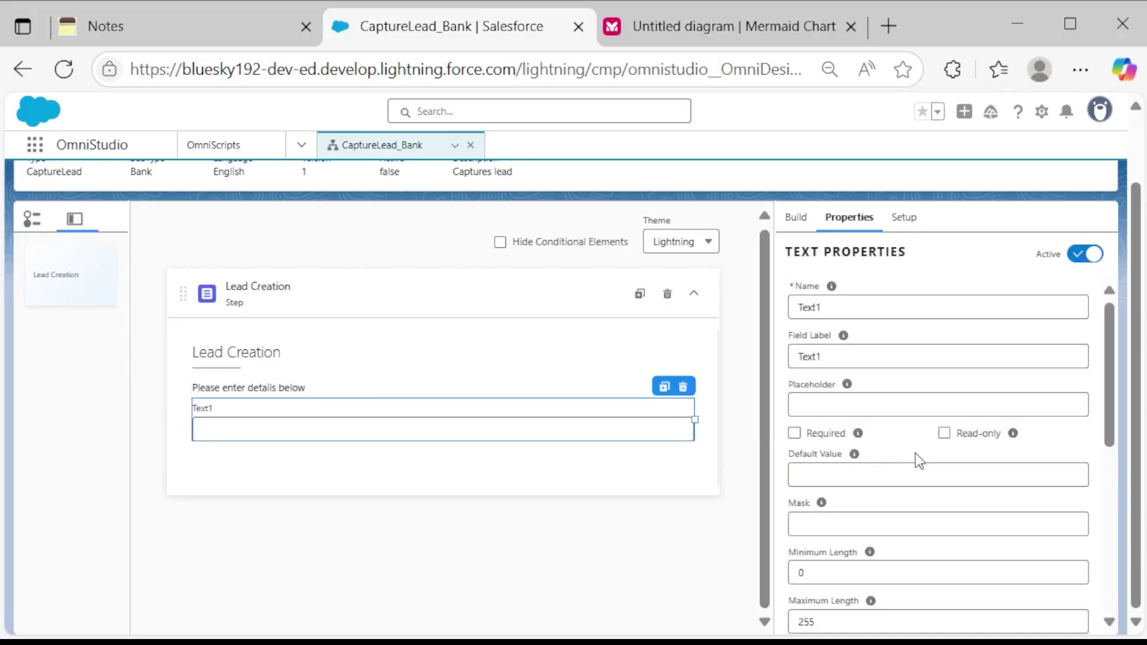
Duplicate the Text1 input twice so the step holds three text fields.
{"action": "scroll", "coordinate": [890, 392], "scroll_direction": "up", "scroll_amount": 2}
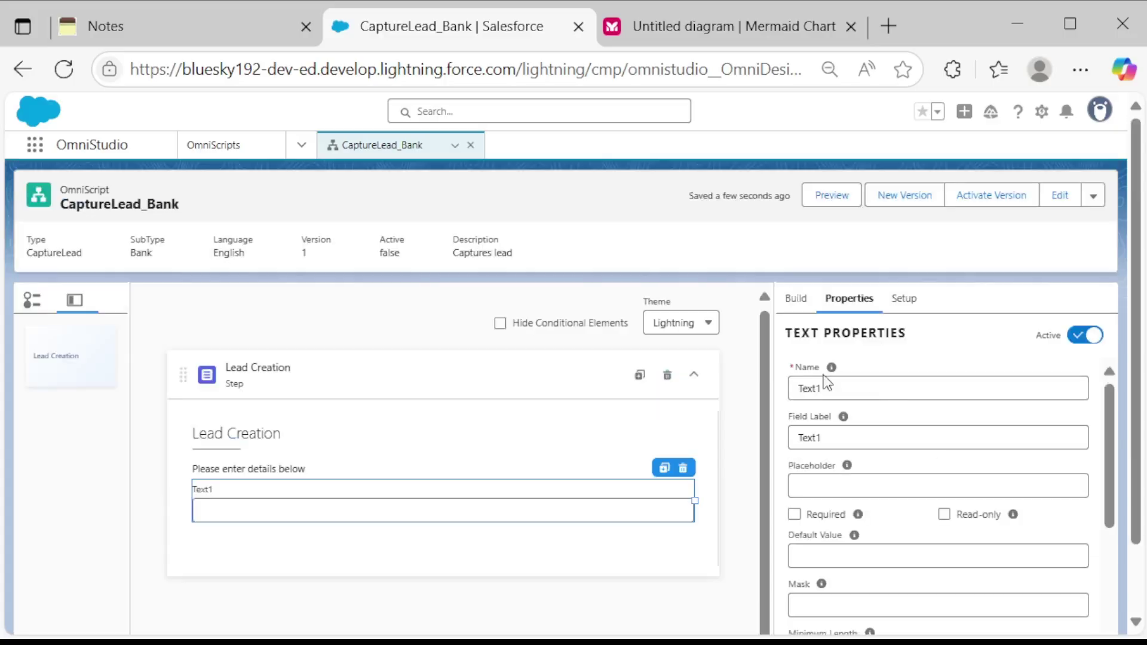
{"action": "scroll", "coordinate": [834, 435], "scroll_direction": "down", "scroll_amount": 2}
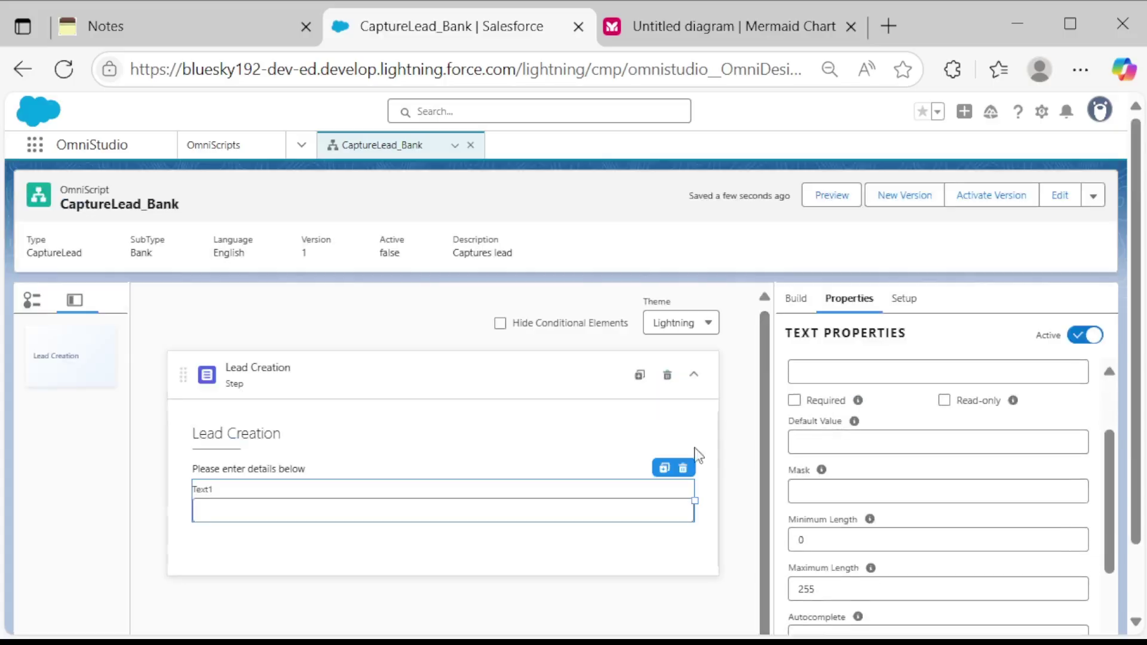
{"action": "scroll", "coordinate": [838, 435], "scroll_direction": "up", "scroll_amount": 2}
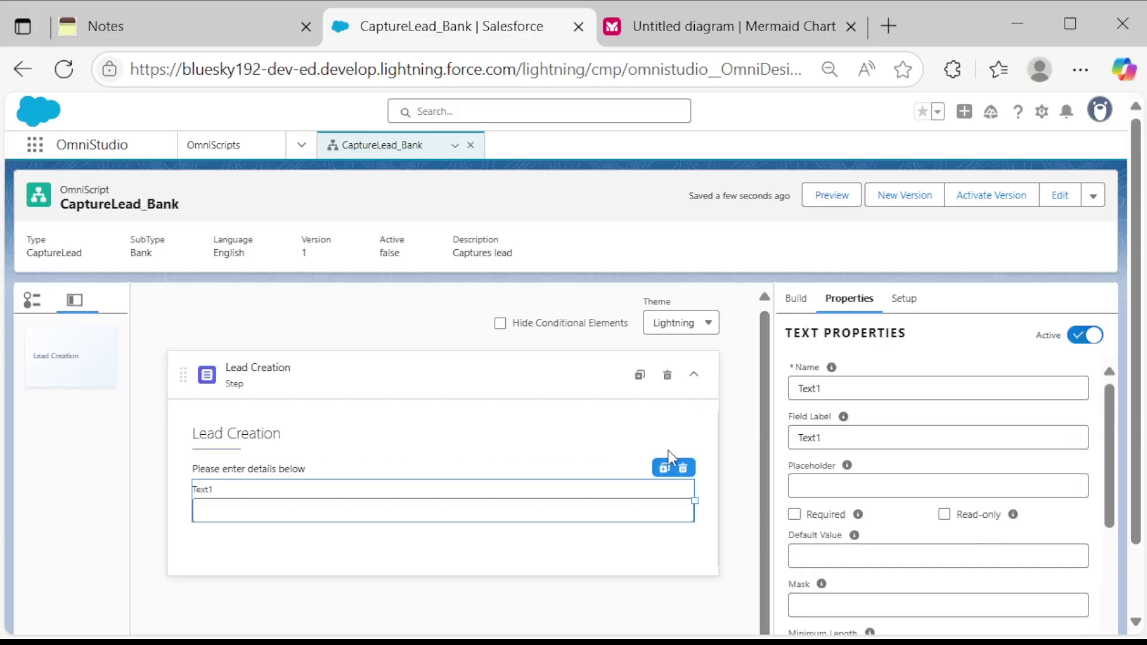
{"action": "left_click", "coordinate": [664, 469]}
{"action": "left_click", "coordinate": [662, 470]}
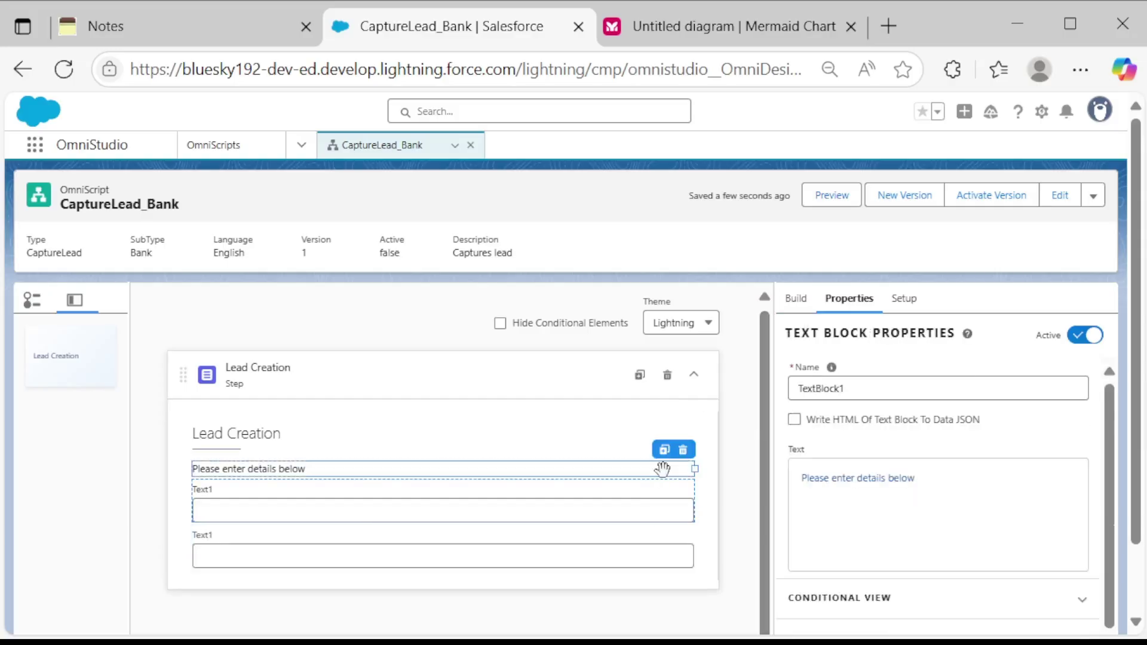
{"action": "scroll", "coordinate": [651, 478], "scroll_direction": "down", "scroll_amount": 1}
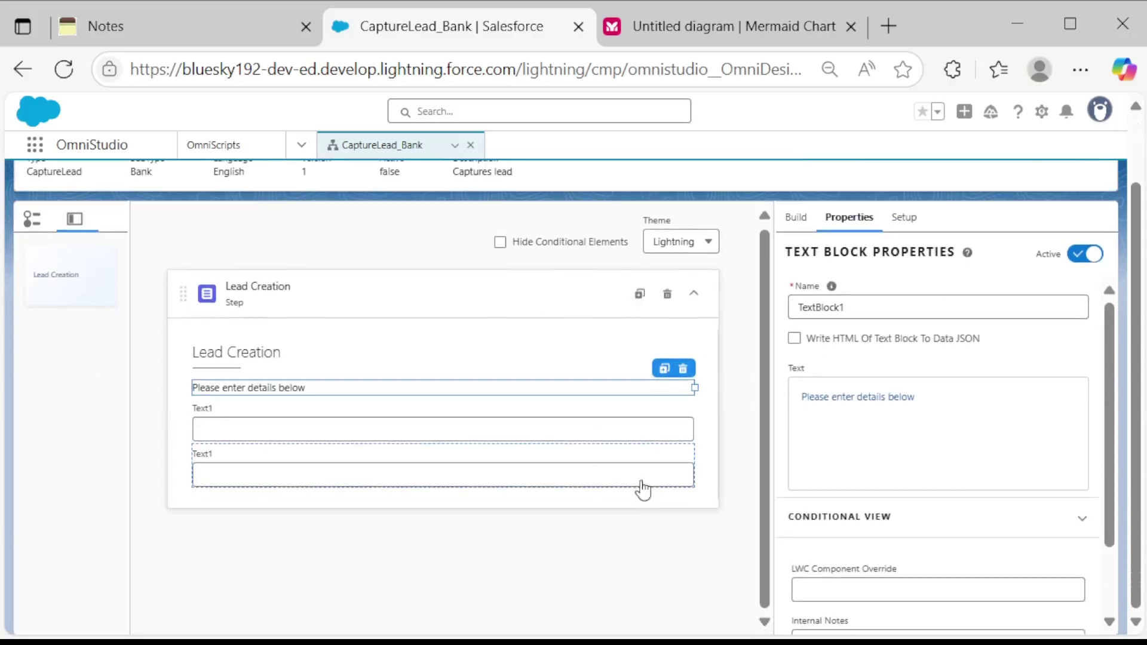
{"action": "left_click", "coordinate": [640, 431]}
{"action": "left_click", "coordinate": [664, 388]}
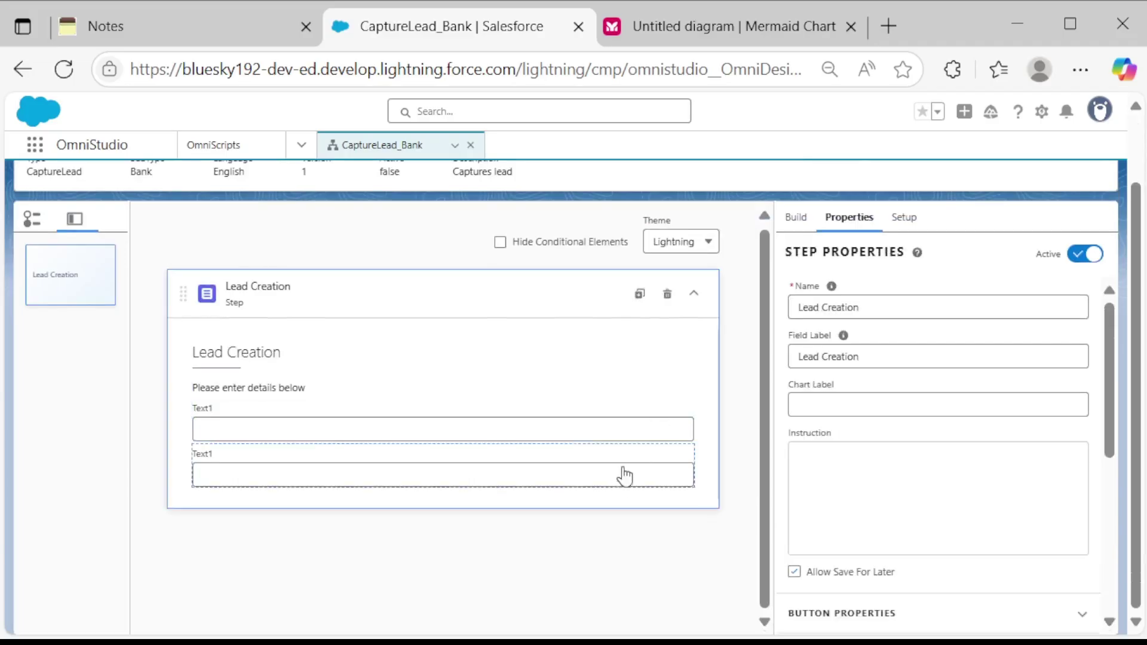
{"action": "left_click", "coordinate": [623, 475]}
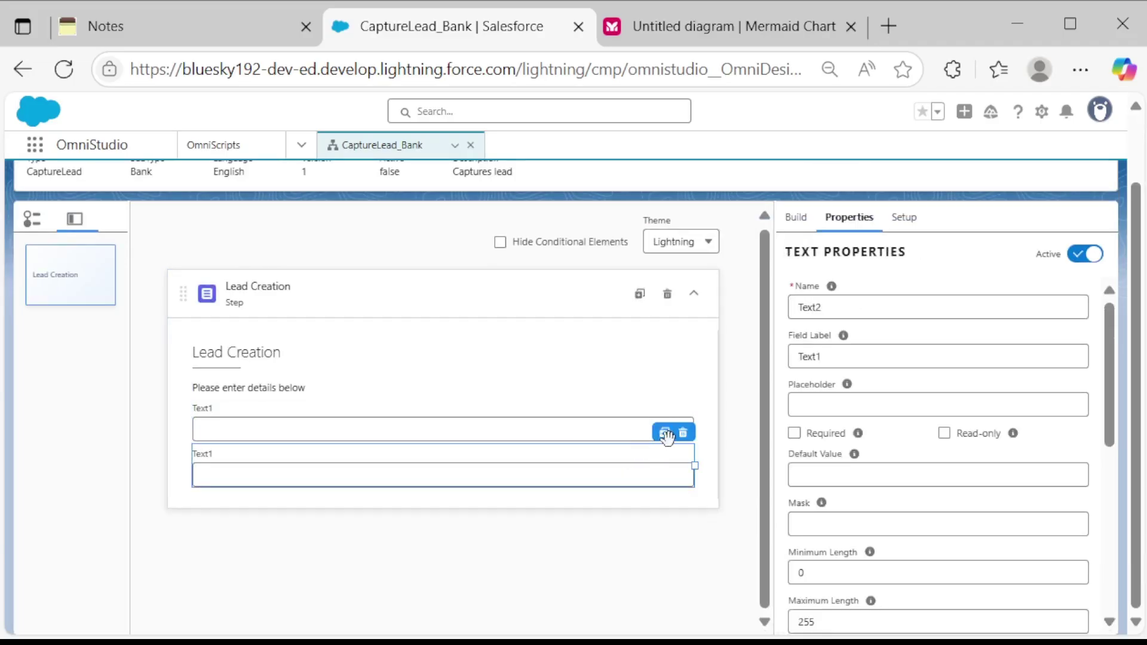
{"action": "left_click", "coordinate": [666, 436]}
{"action": "left_click", "coordinate": [624, 412]}
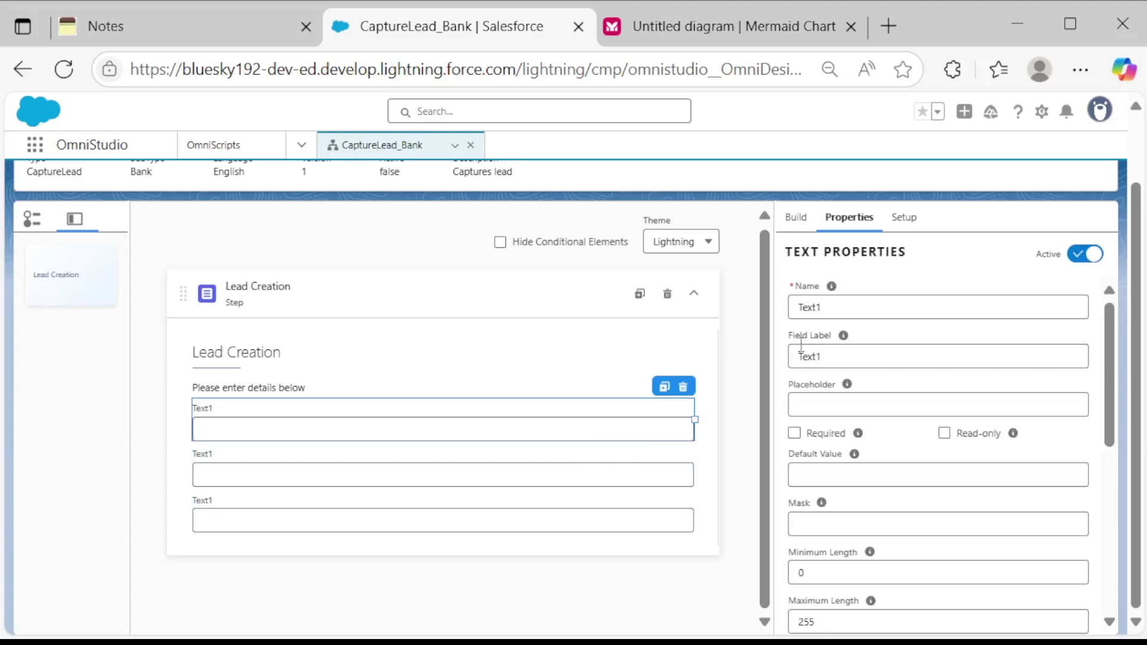
Name the first text input 'Frist Name' and label it 'First Name'.
{"action": "left_click", "coordinate": [871, 306]}
{"action": "key", "text": "BackSpace"}
{"action": "key", "text": "BackSpace"}
{"action": "key", "text": "BackSpace"}
{"action": "key", "text": "BackSpace"}
{"action": "key", "text": "BackSpace"}
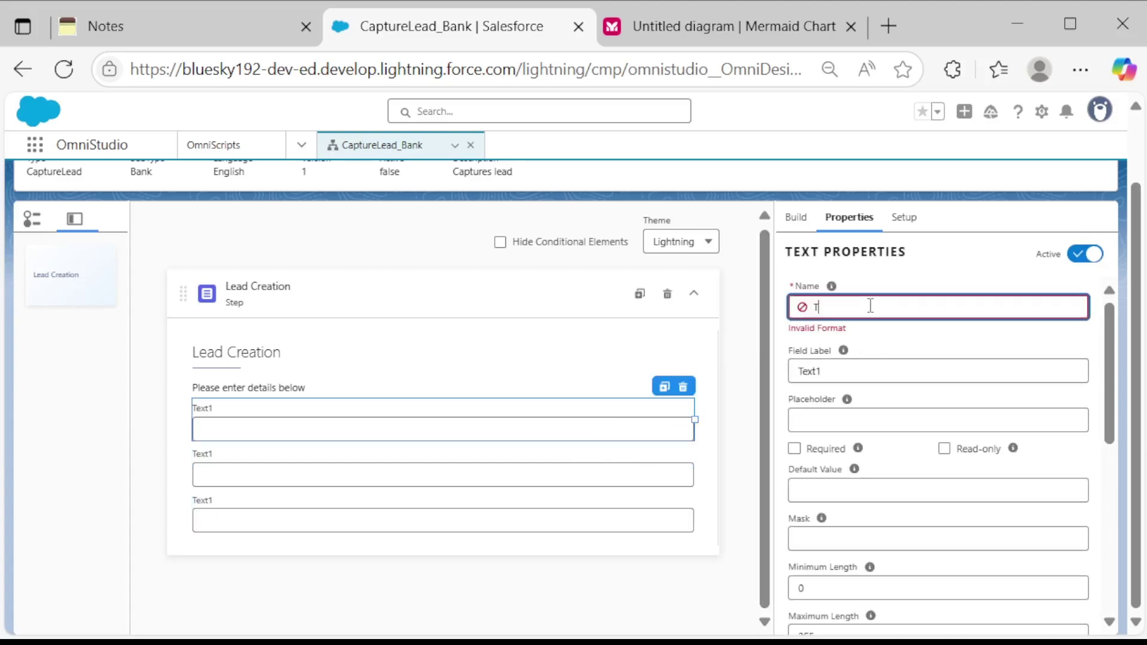
{"action": "type", "text": "Frist Name"}
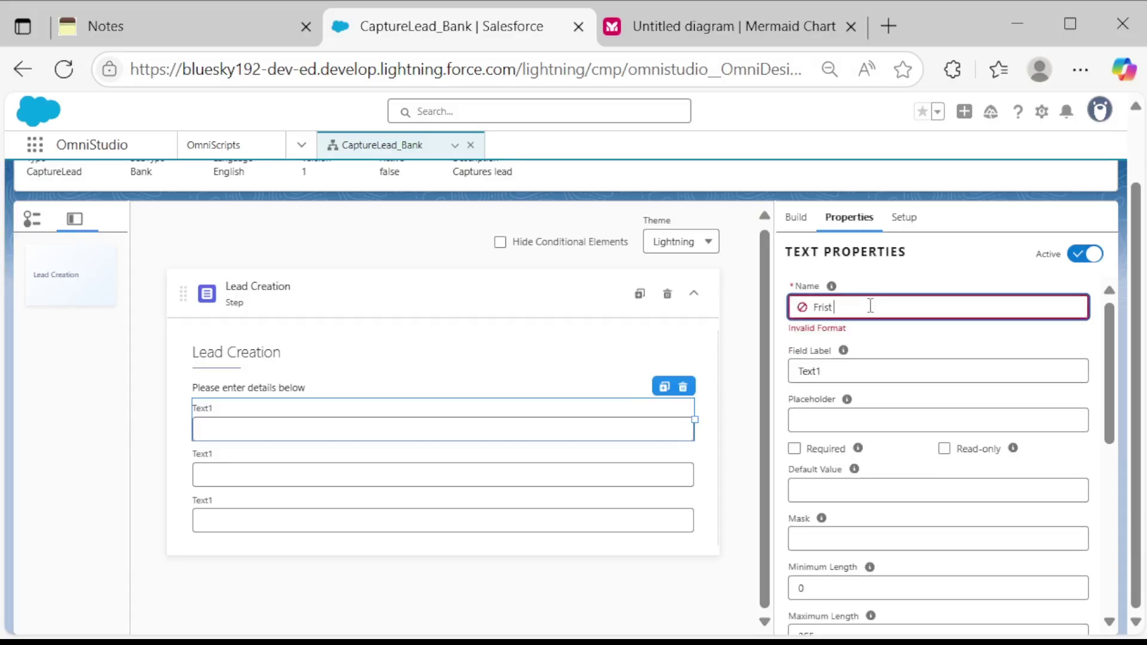
{"action": "left_click", "coordinate": [848, 355]}
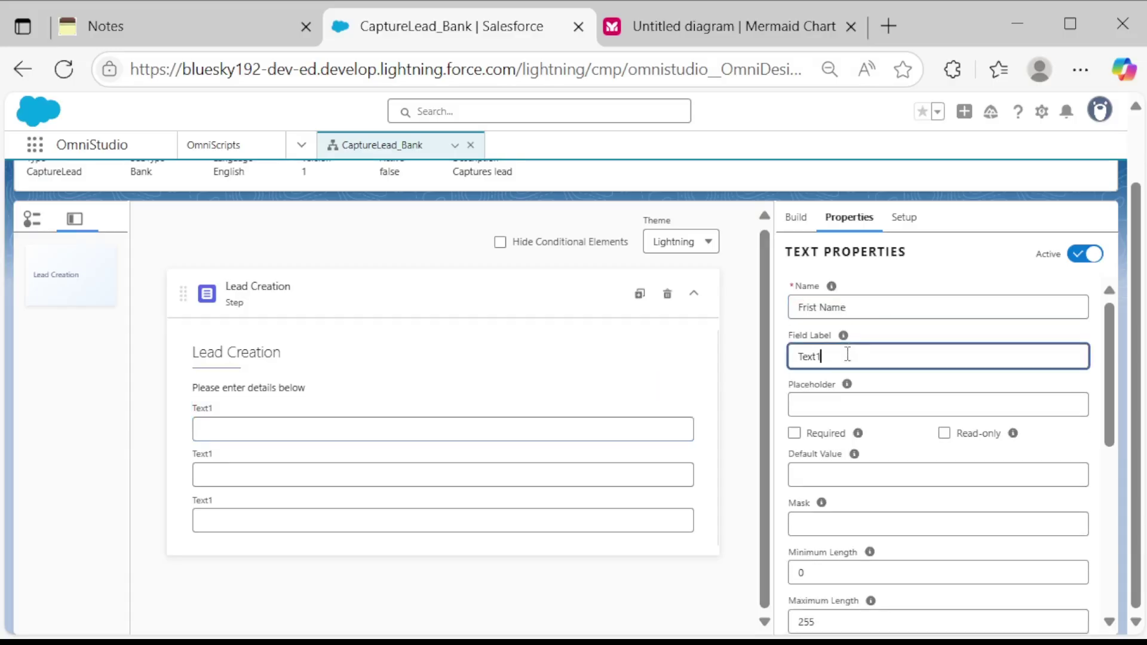
{"action": "key", "text": "BackSpace"}
{"action": "key", "text": "BackSpace"}
{"action": "key", "text": "BackSpace"}
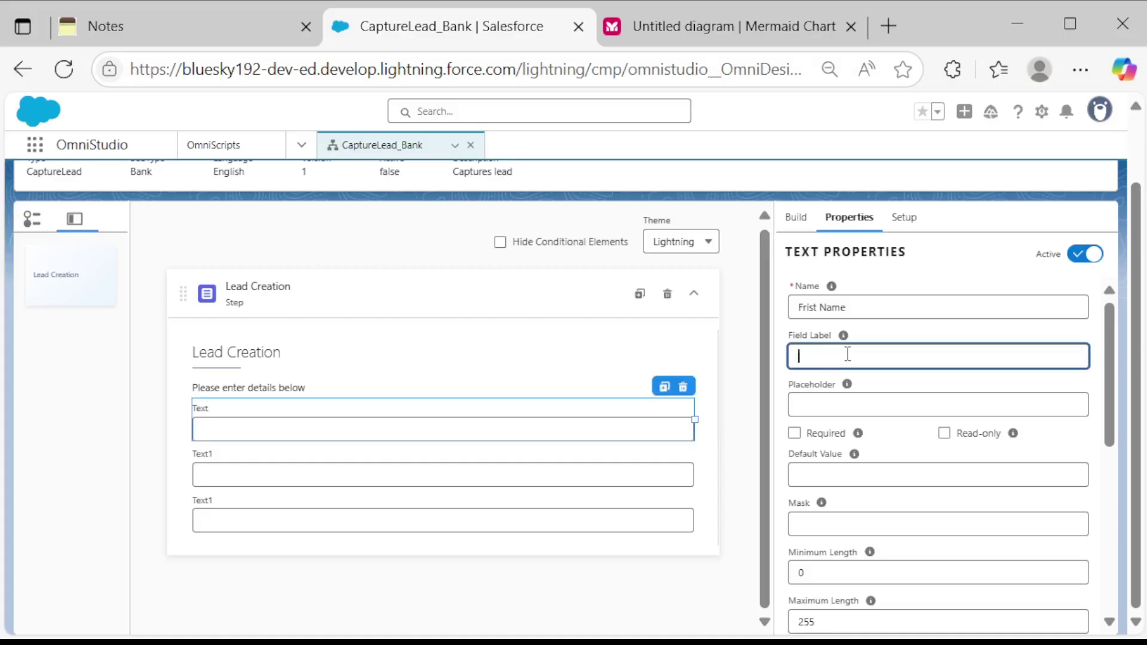
{"action": "type", "text": "First Name"}
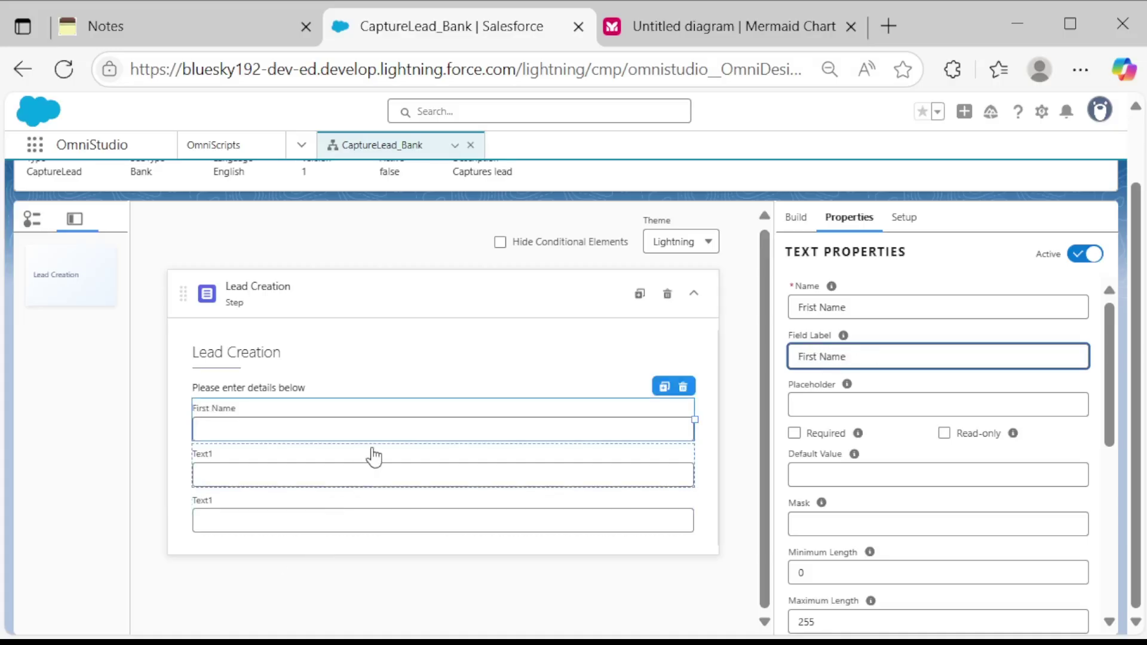
Set the second text input's name and label to Last Name.
{"action": "left_click", "coordinate": [374, 457]}
{"action": "left_click", "coordinate": [852, 302]}
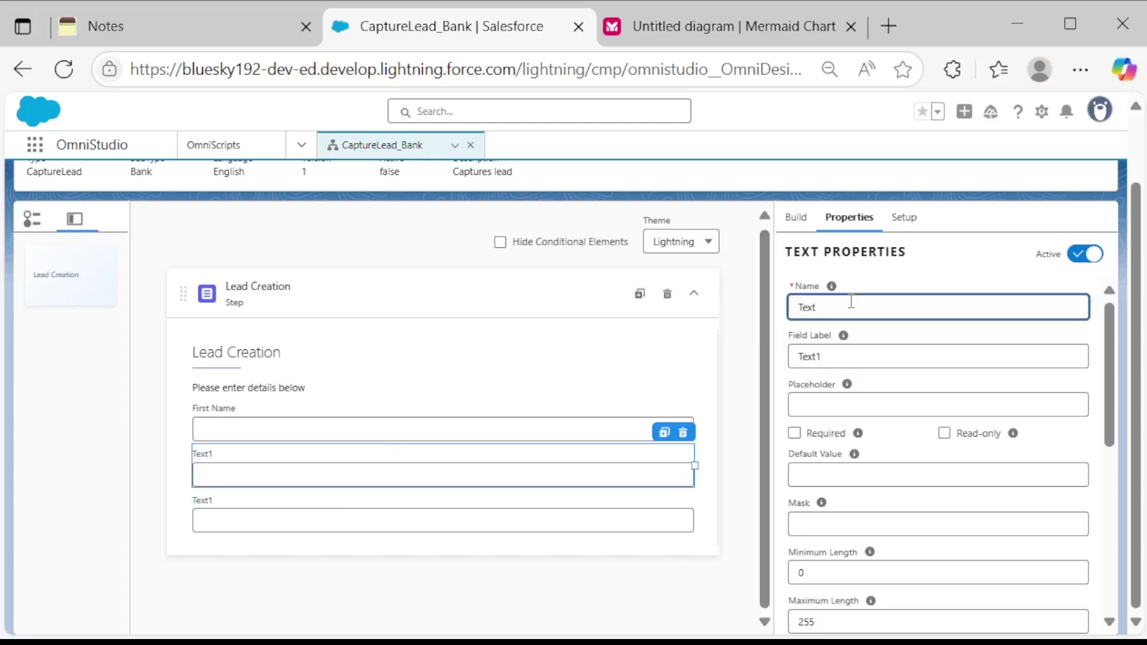
{"action": "key", "text": "BackSpace"}
{"action": "key", "text": "BackSpace"}
{"action": "key", "text": "BackSpace"}
{"action": "key", "text": "BackSpace"}
{"action": "type", "text": "Last Nam"}
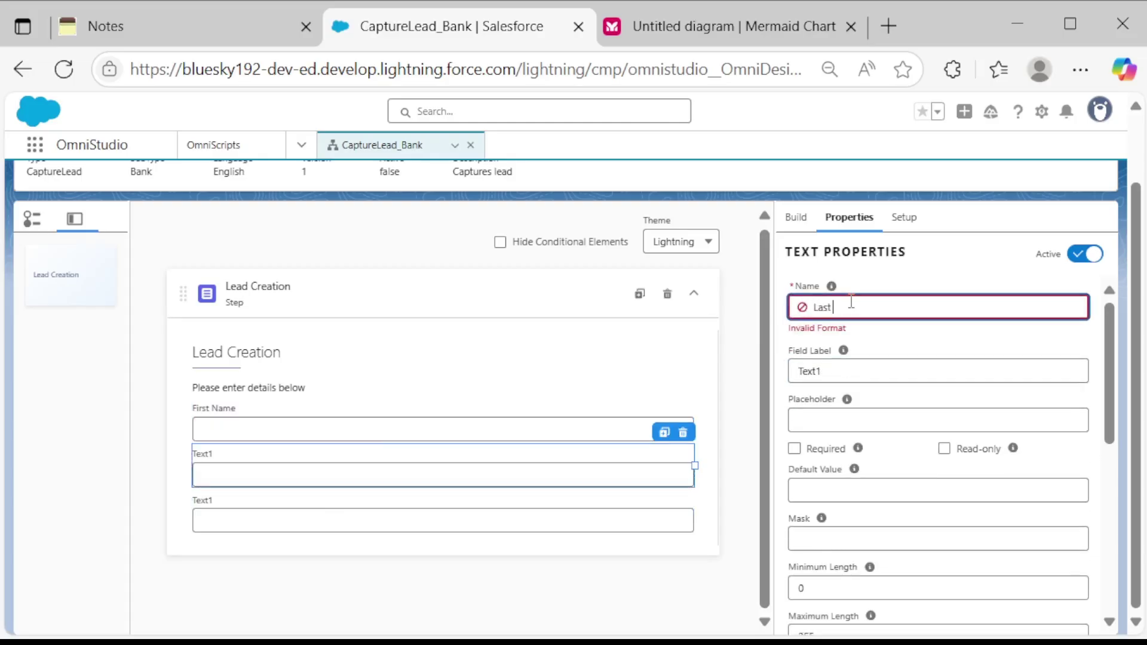
{"action": "left_click", "coordinate": [841, 355]}
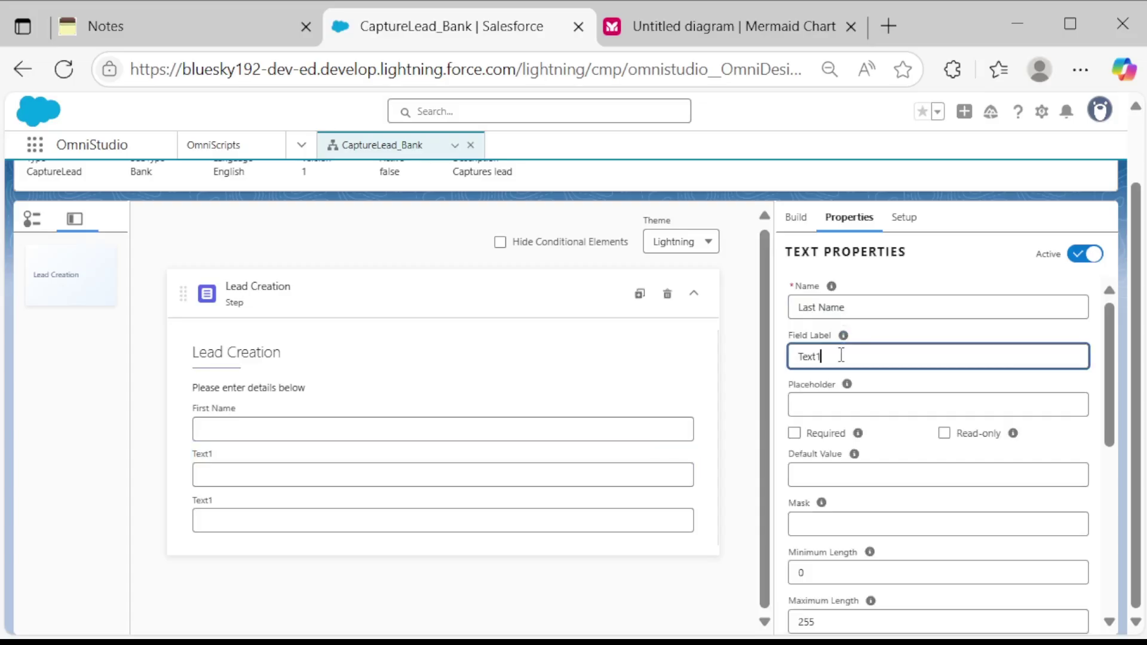
{"action": "type", "text": "La"}
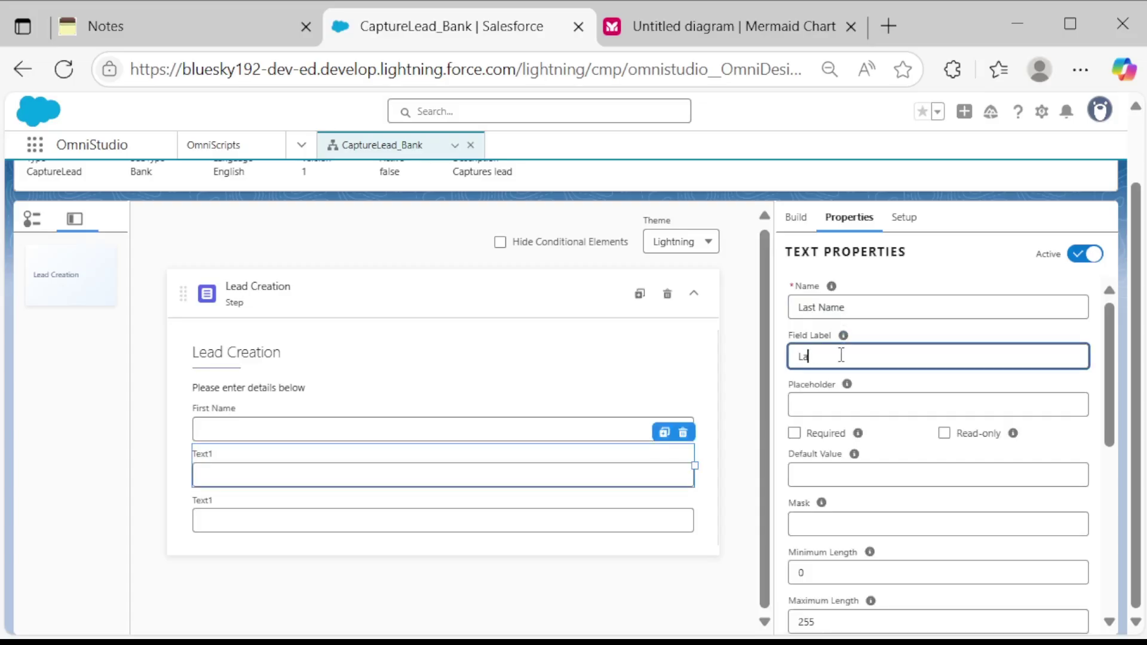
{"action": "type", "text": "st Name"}
{"action": "left_click", "coordinate": [533, 508]}
Set the third text input's (Text1) name and label to Email.
{"action": "left_click", "coordinate": [532, 505]}
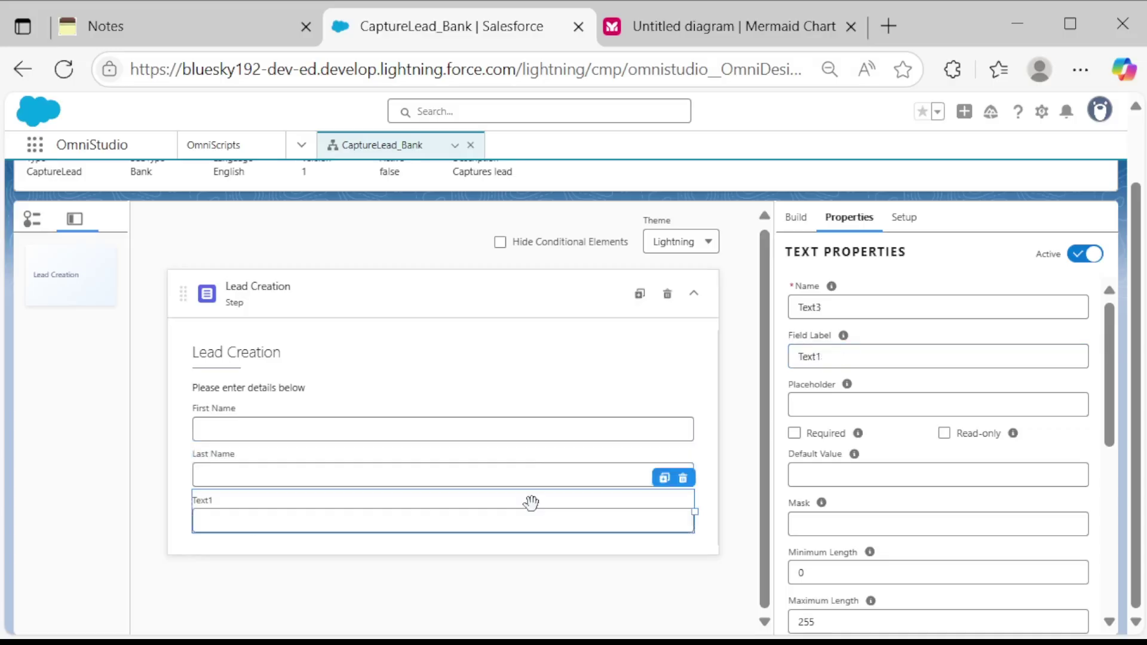
{"action": "left_click", "coordinate": [891, 304]}
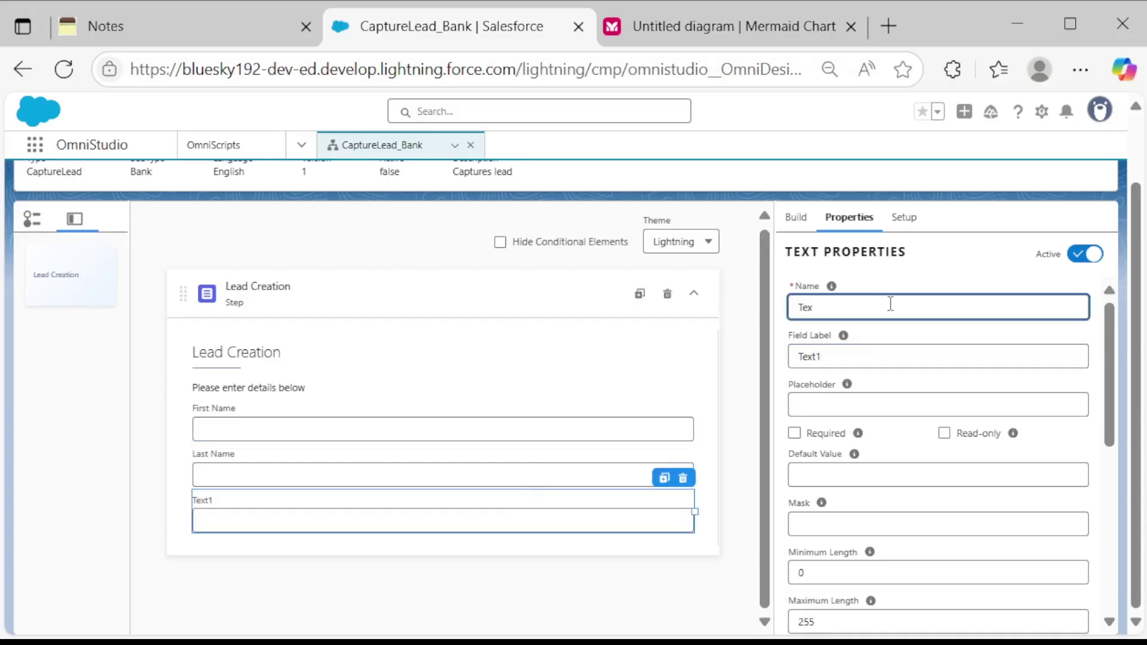
{"action": "key", "text": "BackSpace"}
{"action": "key", "text": "BackSpace"}
{"action": "key", "text": "BackSpace"}
{"action": "type", "text": "Email"}
{"action": "left_click", "coordinate": [853, 358]}
{"action": "key", "text": "BackSpace"}
{"action": "key", "text": "BackSpace"}
{"action": "key", "text": "BackSpace"}
{"action": "key", "text": "BackSpace"}
{"action": "key", "text": "BackSpace"}
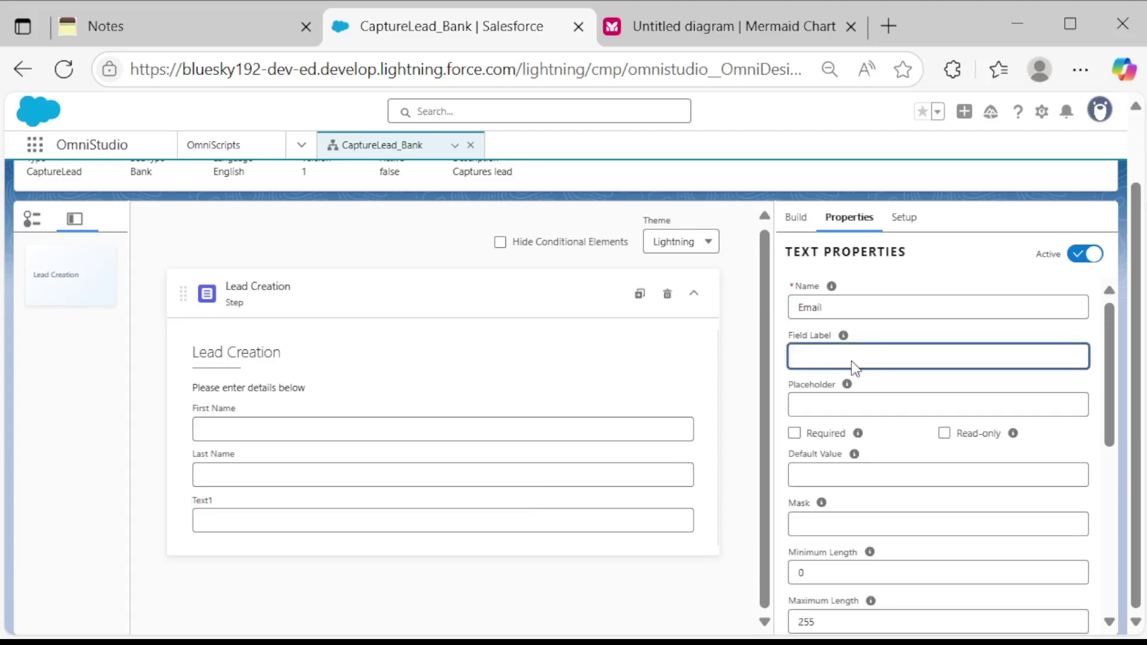
{"action": "type", "text": "Email"}
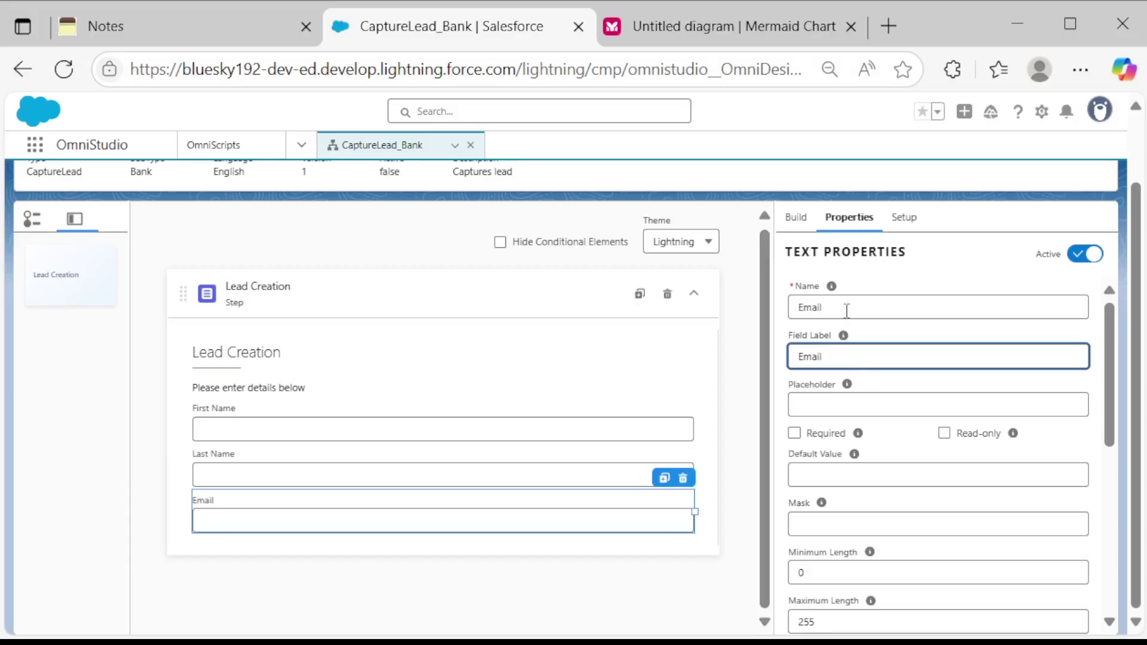
{"action": "scroll", "coordinate": [847, 311], "scroll_direction": "down", "scroll_amount": 2}
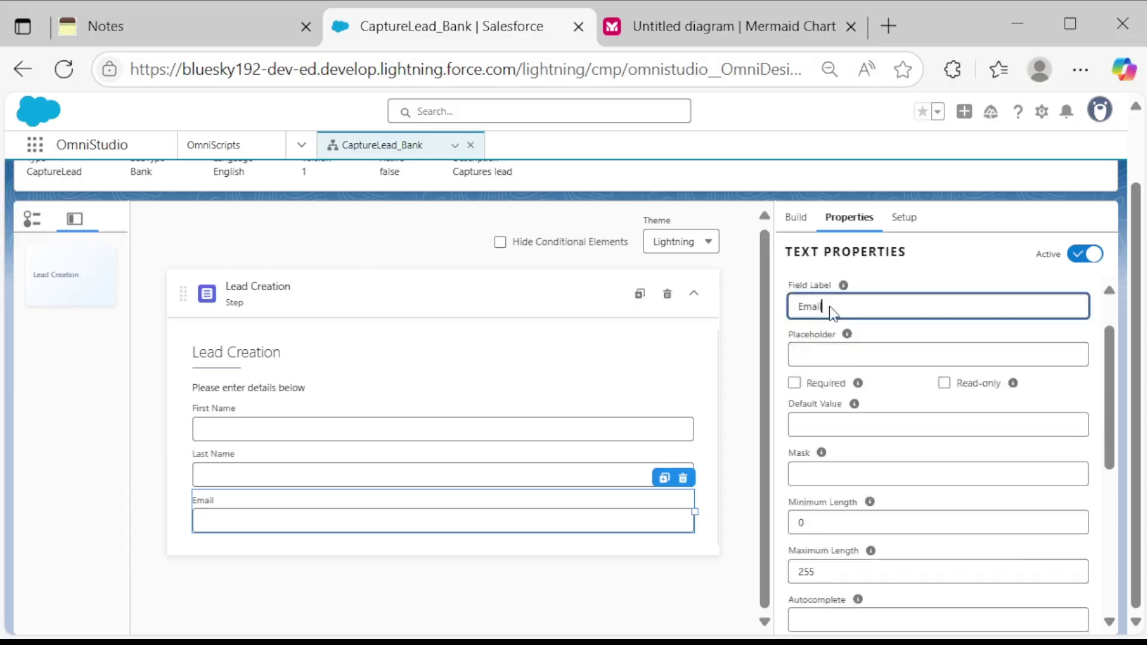
Clear the Build panel's element search so all elements are listed.
{"action": "left_click", "coordinate": [805, 218]}
{"action": "left_click", "coordinate": [834, 253]}
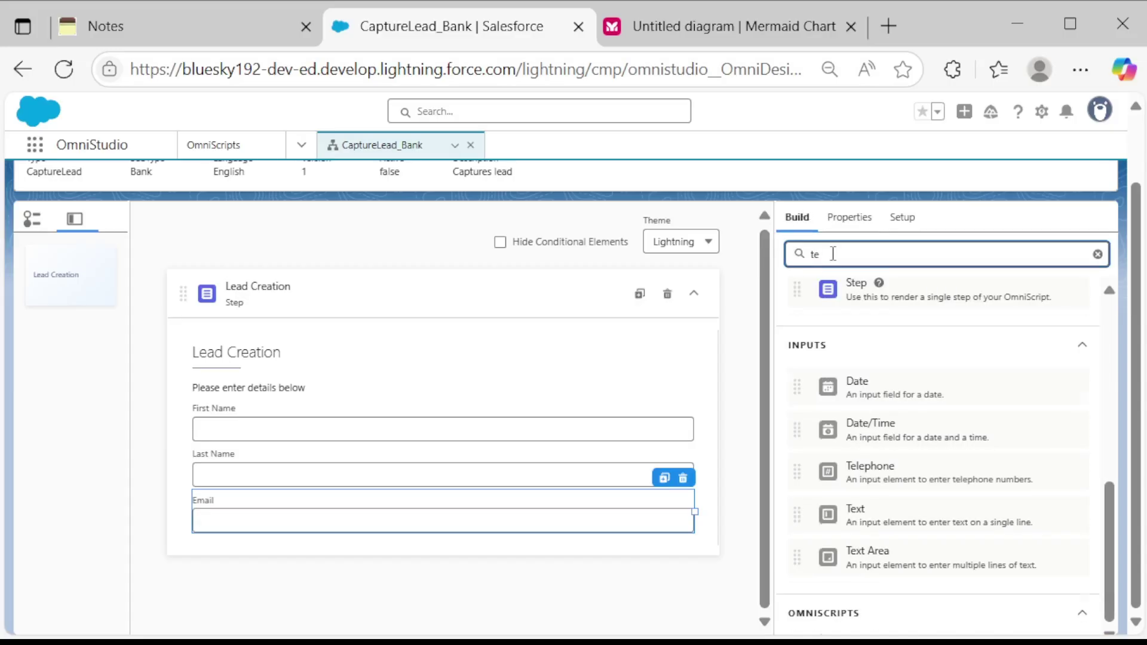
{"action": "key", "text": "BackSpace"}
{"action": "key", "text": "BackSpace"}
{"action": "scroll", "coordinate": [1033, 478], "scroll_direction": "down", "scroll_amount": 15}
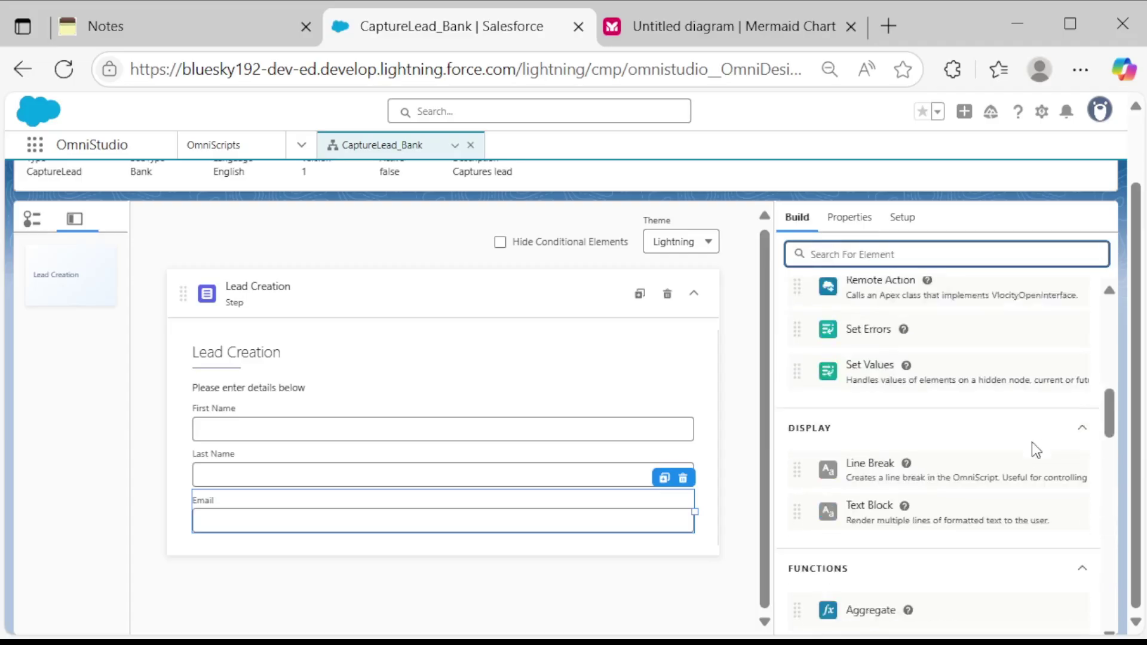
{"action": "scroll", "coordinate": [1028, 442], "scroll_direction": "up", "scroll_amount": 6}
{"action": "scroll", "coordinate": [1026, 440], "scroll_direction": "up", "scroll_amount": 1}
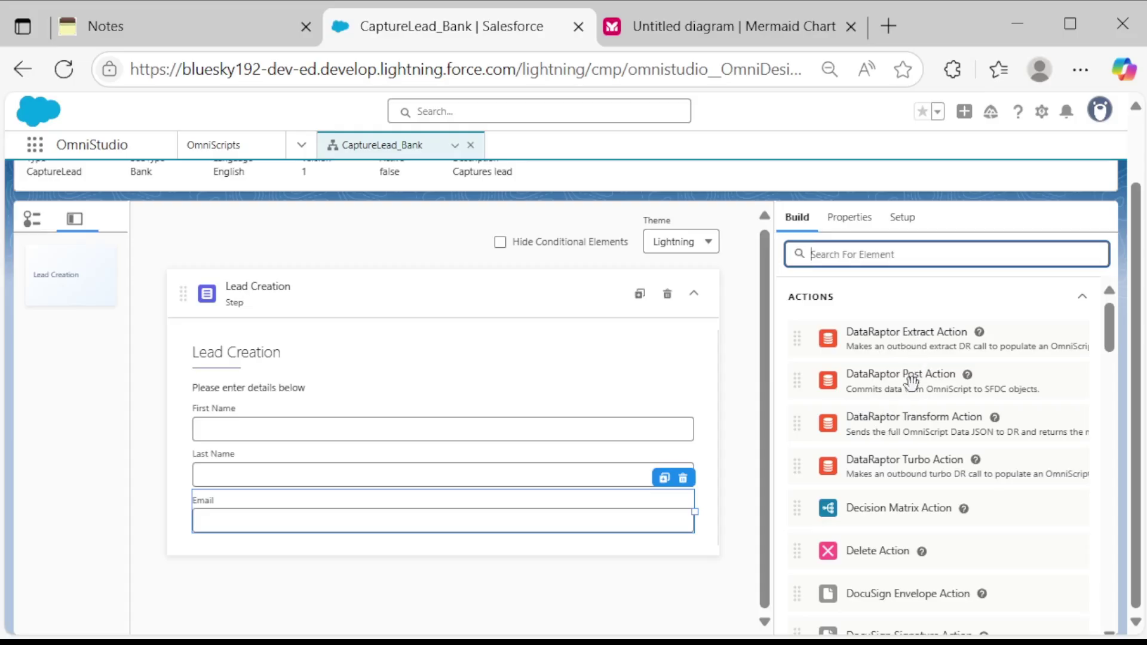
Check the user story notes, then place a DataRaptor Post Action below the Lead Creation step.
{"action": "left_click", "coordinate": [205, 25]}
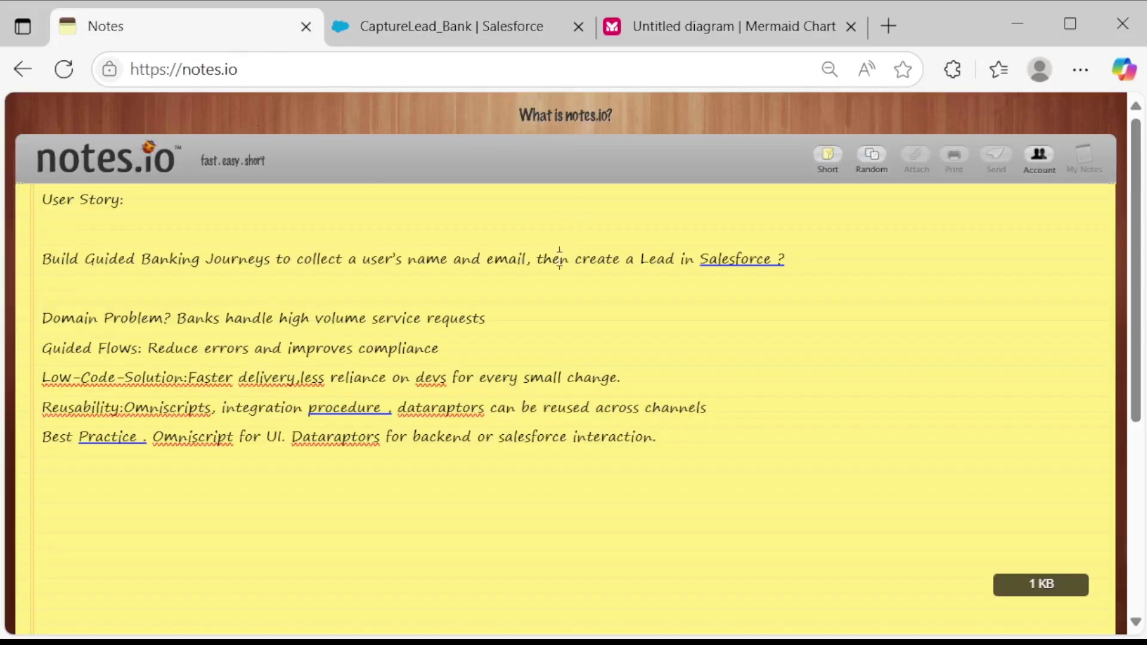
{"action": "left_click", "coordinate": [398, 26]}
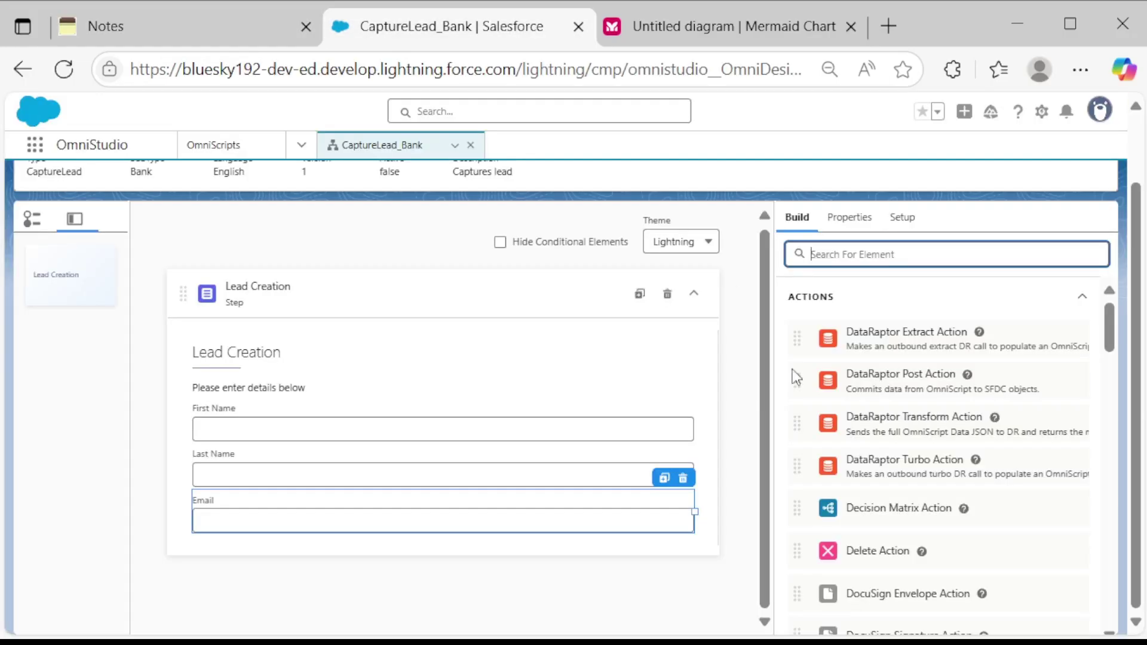
{"action": "left_click_drag", "start_coordinate": [953, 392], "coordinate": [487, 522]}
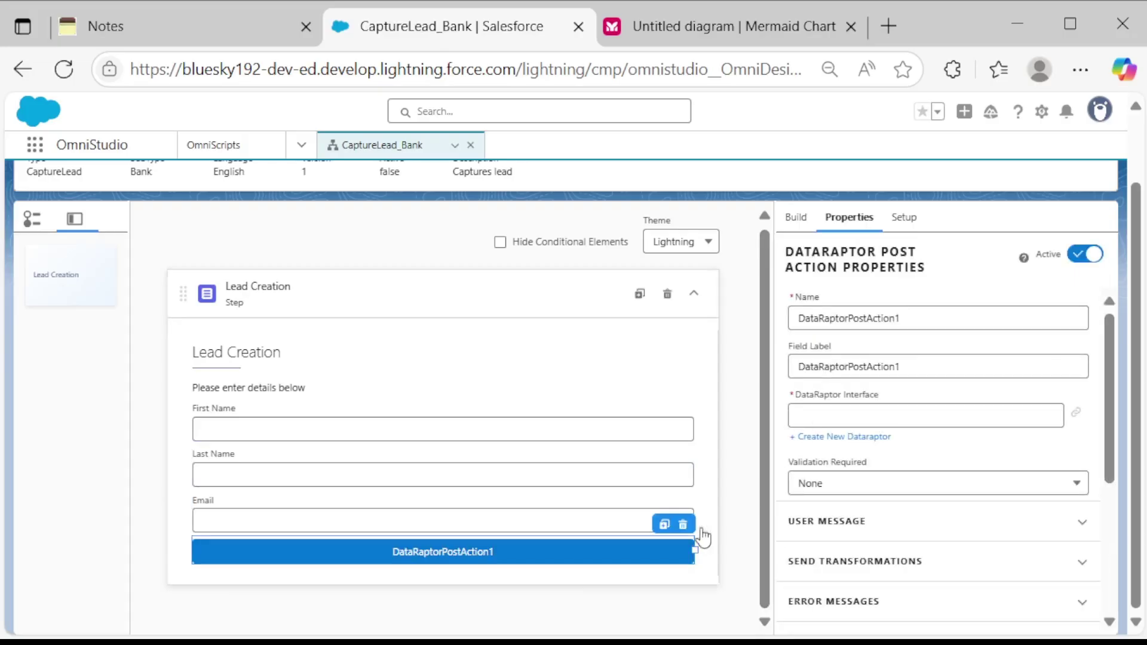
{"action": "left_click_drag", "start_coordinate": [579, 592], "coordinate": [578, 592]}
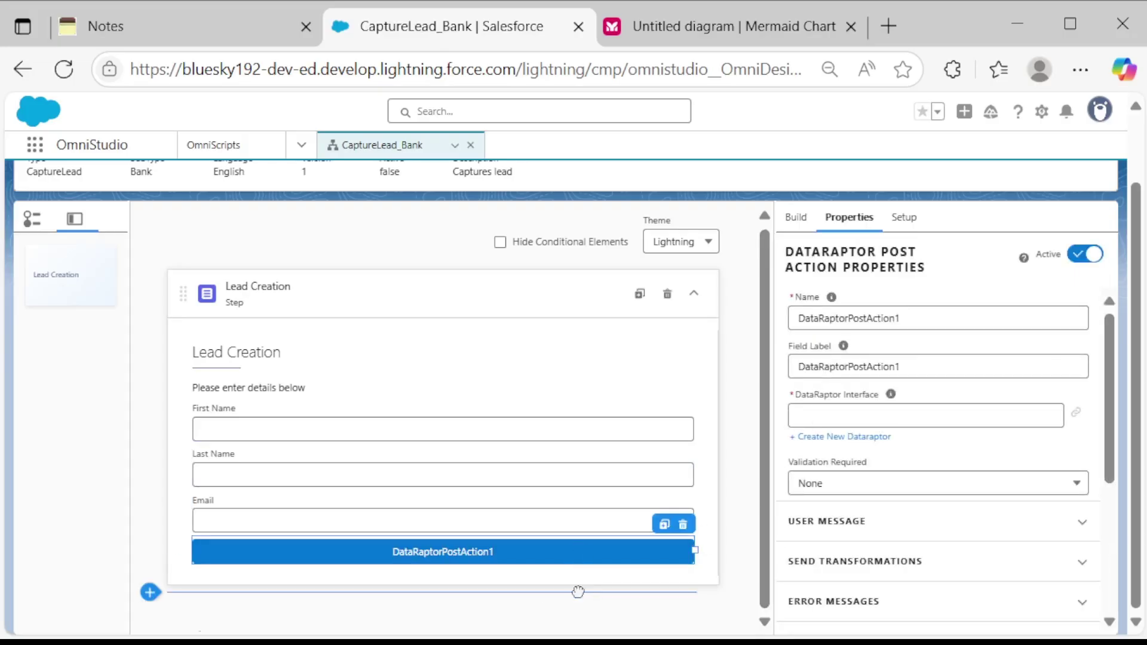
{"action": "scroll", "coordinate": [815, 379], "scroll_direction": "down", "scroll_amount": 4}
{"action": "scroll", "coordinate": [682, 473], "scroll_direction": "down", "scroll_amount": 1}
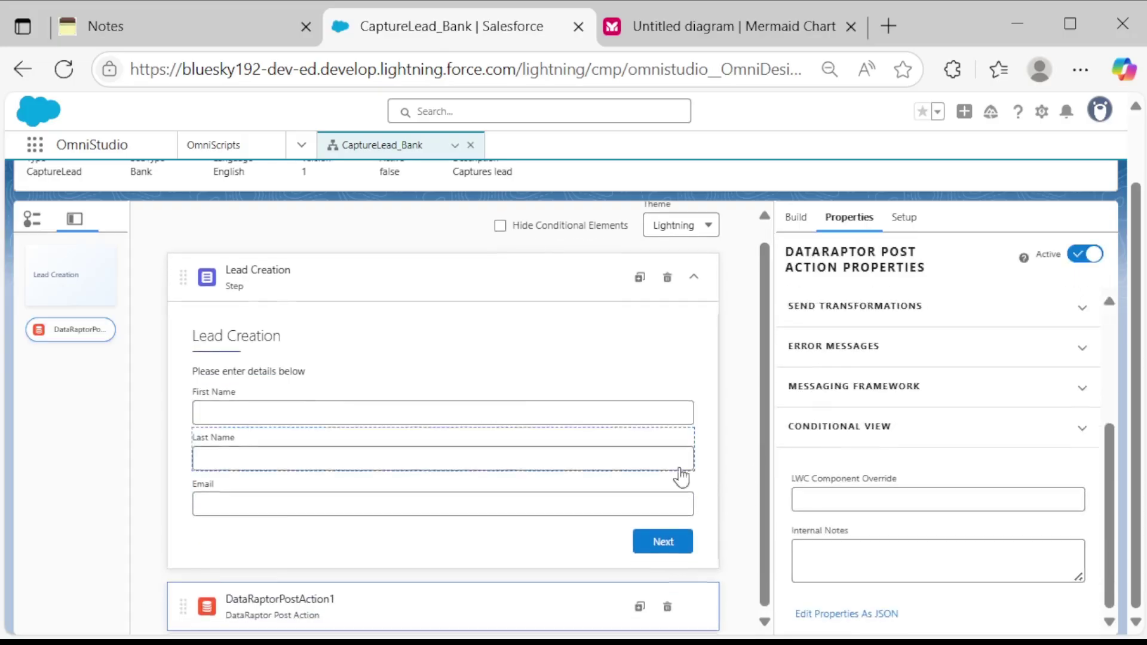
Change the Lead Creation step's Next Label under Button Properties to Submit.
{"action": "left_click", "coordinate": [663, 537]}
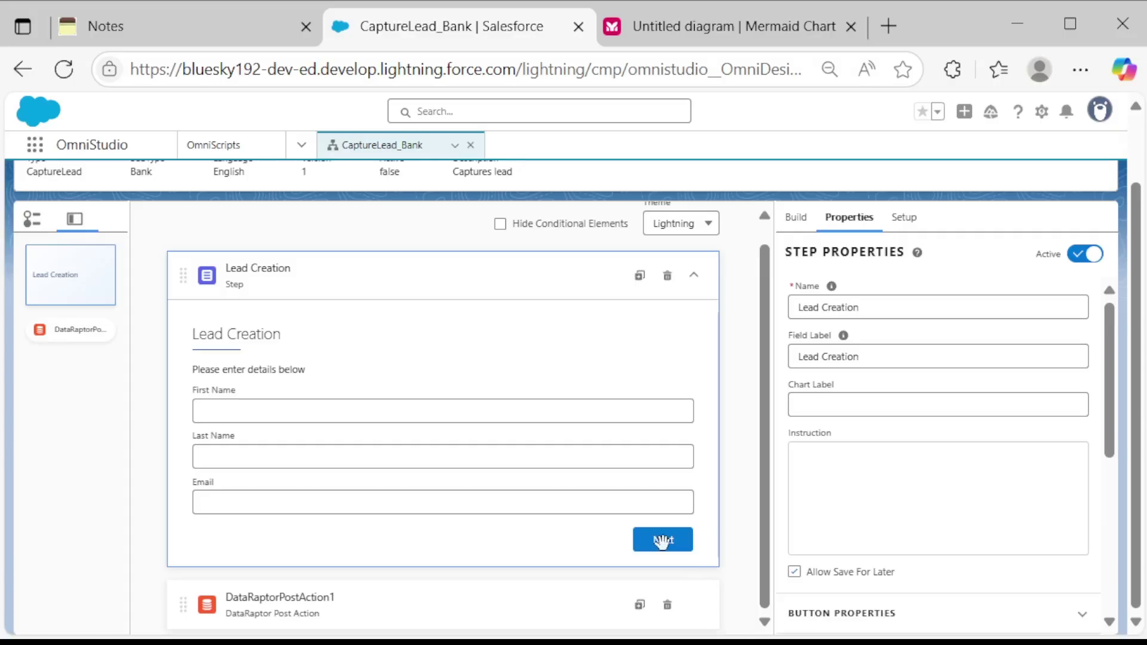
{"action": "scroll", "coordinate": [1040, 338], "scroll_direction": "down", "scroll_amount": 2}
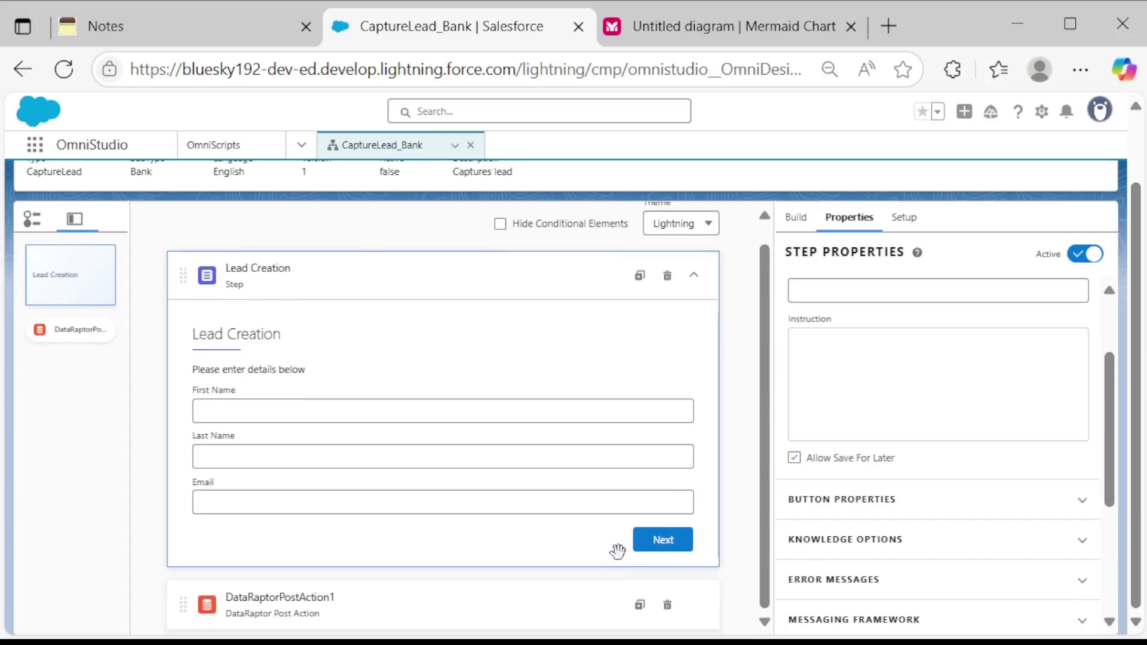
{"action": "scroll", "coordinate": [885, 398], "scroll_direction": "down", "scroll_amount": 2}
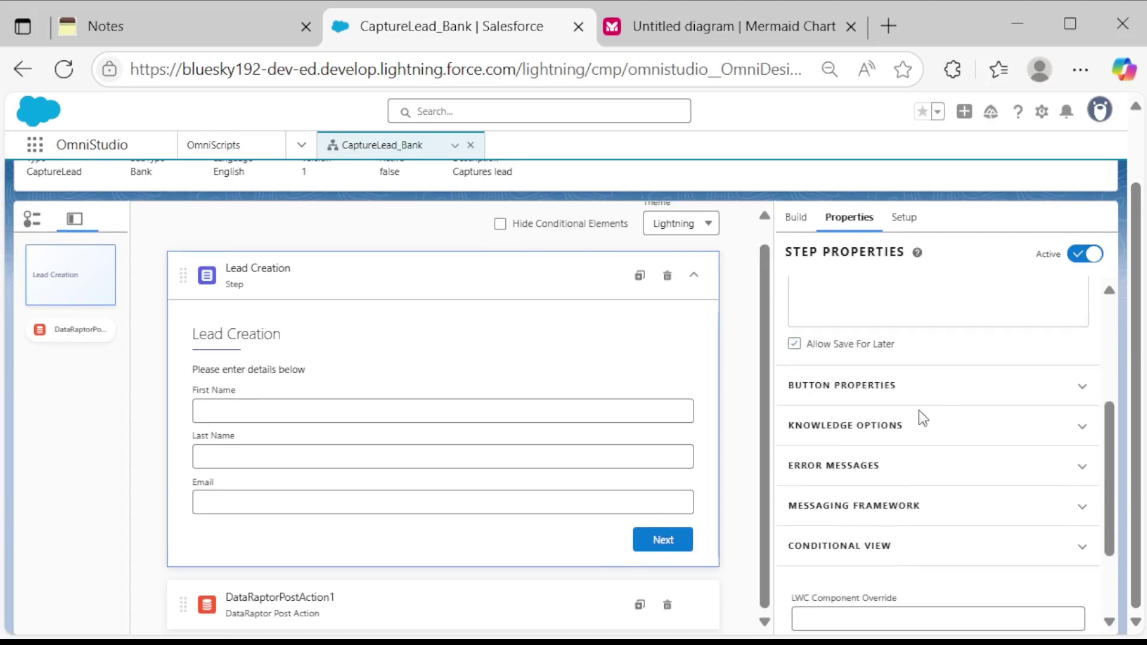
{"action": "left_click", "coordinate": [1044, 391]}
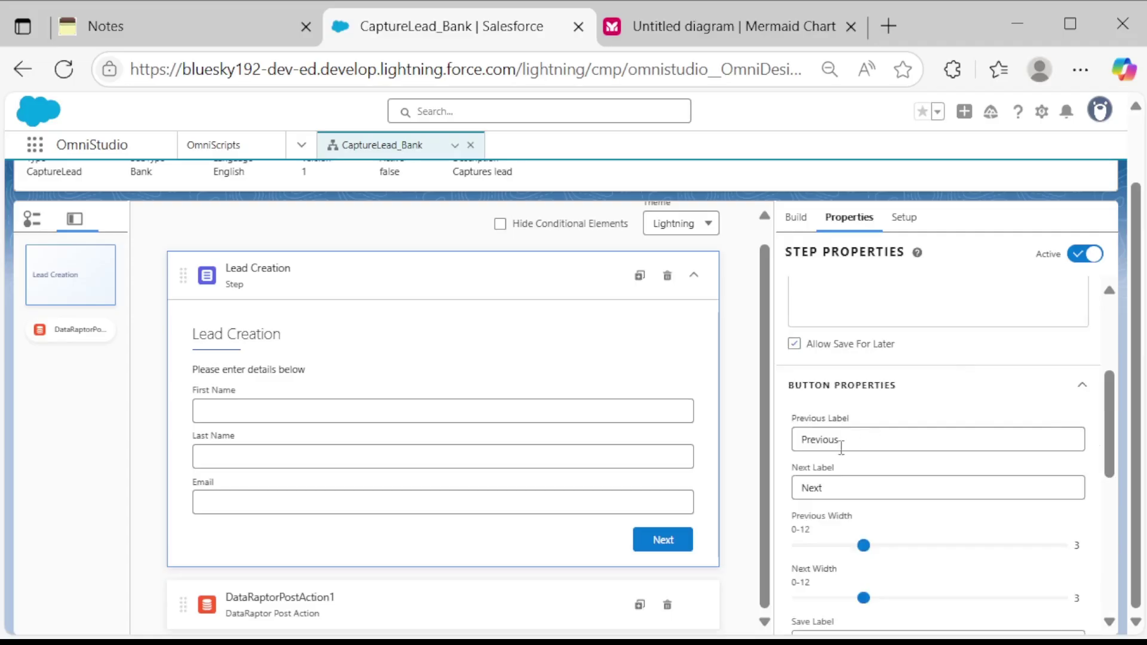
{"action": "left_click", "coordinate": [838, 489]}
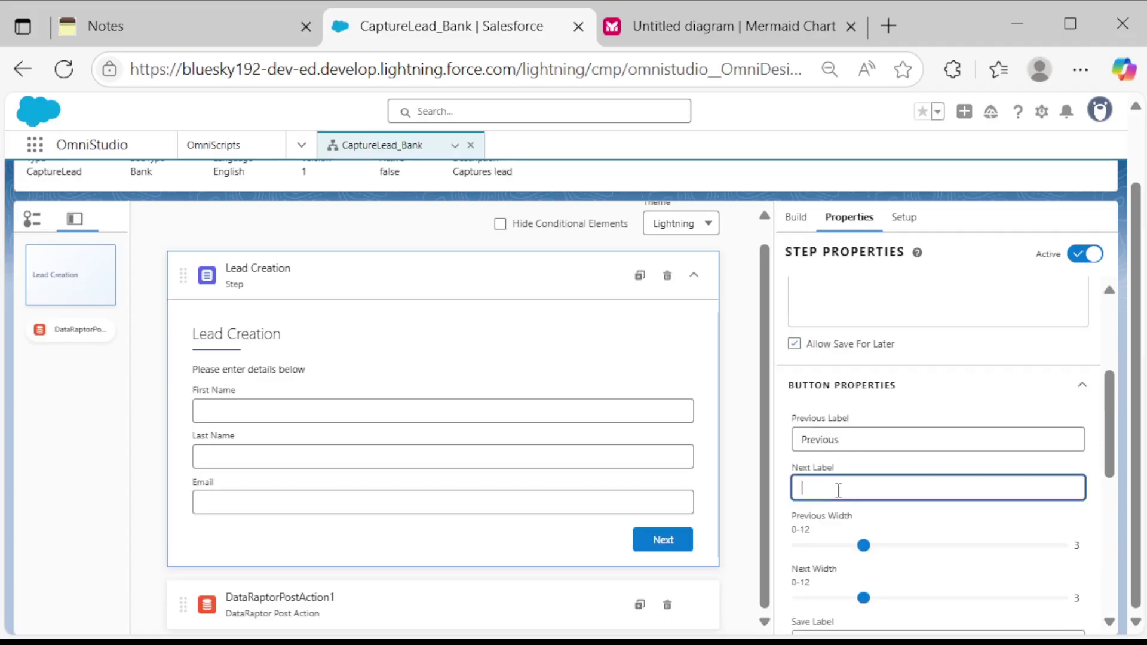
{"action": "type", "text": "Sub"}
{"action": "key", "text": "Tab"}
{"action": "scroll", "coordinate": [850, 545], "scroll_direction": "down", "scroll_amount": 2}
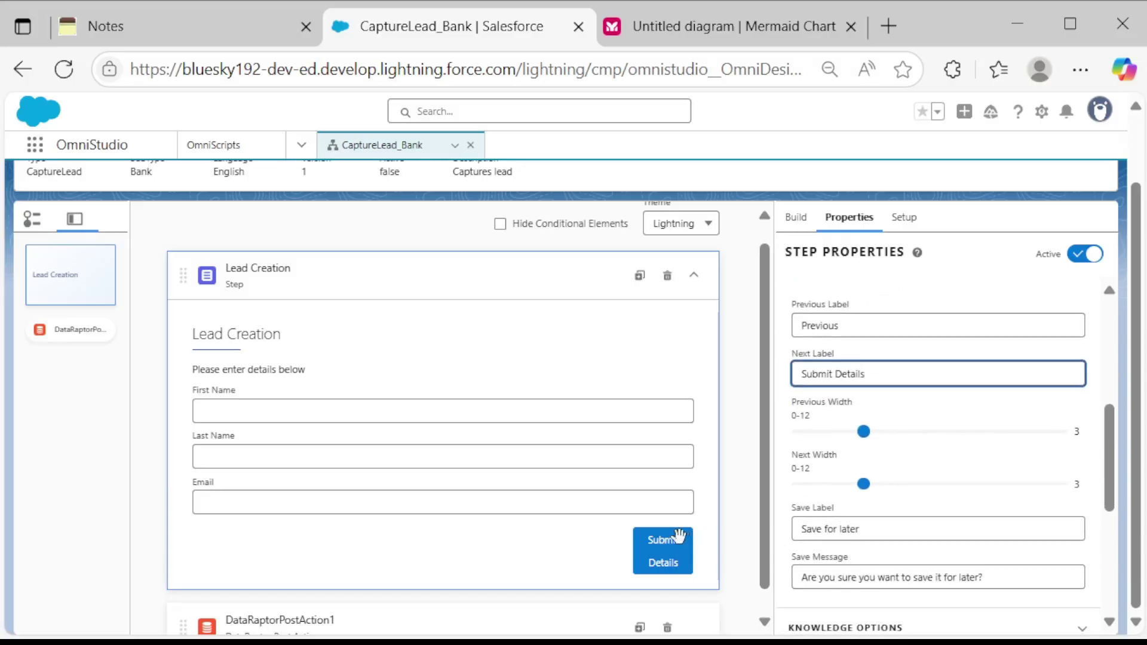
{"action": "left_click", "coordinate": [913, 324]}
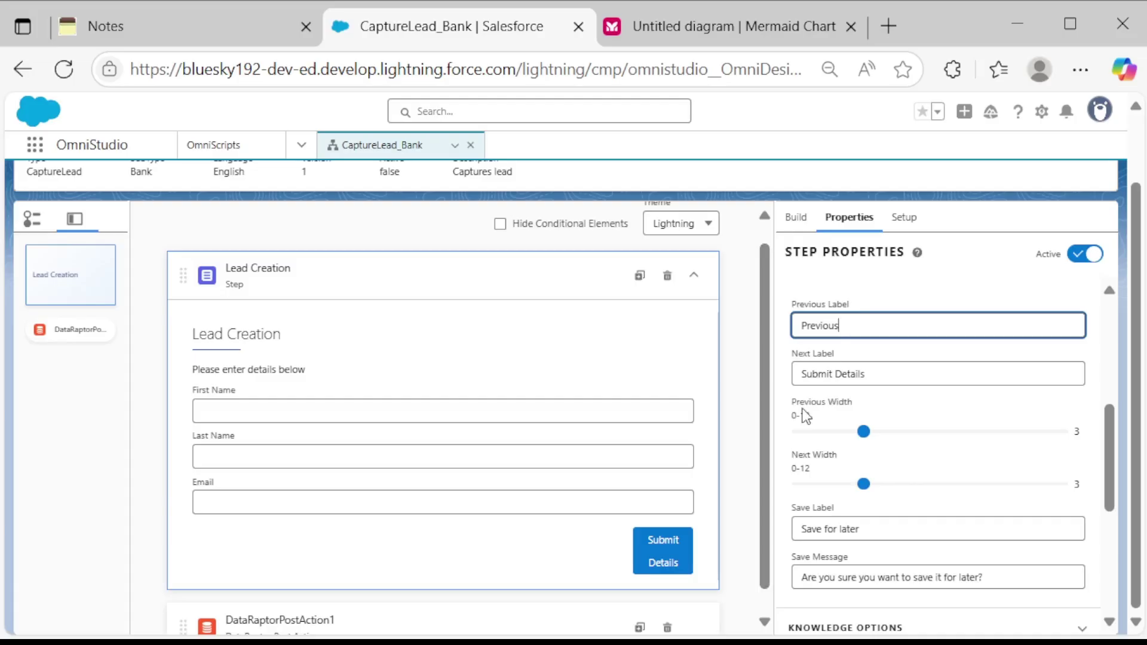
{"action": "left_click", "coordinate": [930, 375]}
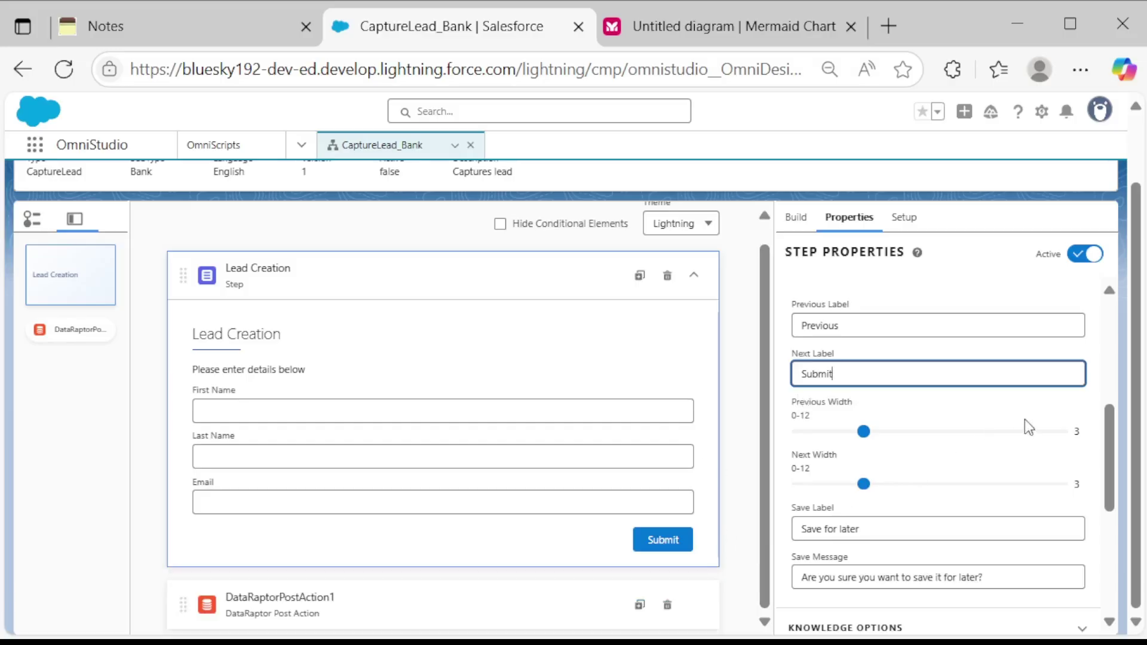
{"action": "left_click_drag", "start_coordinate": [1109, 410], "coordinate": [1101, 464]}
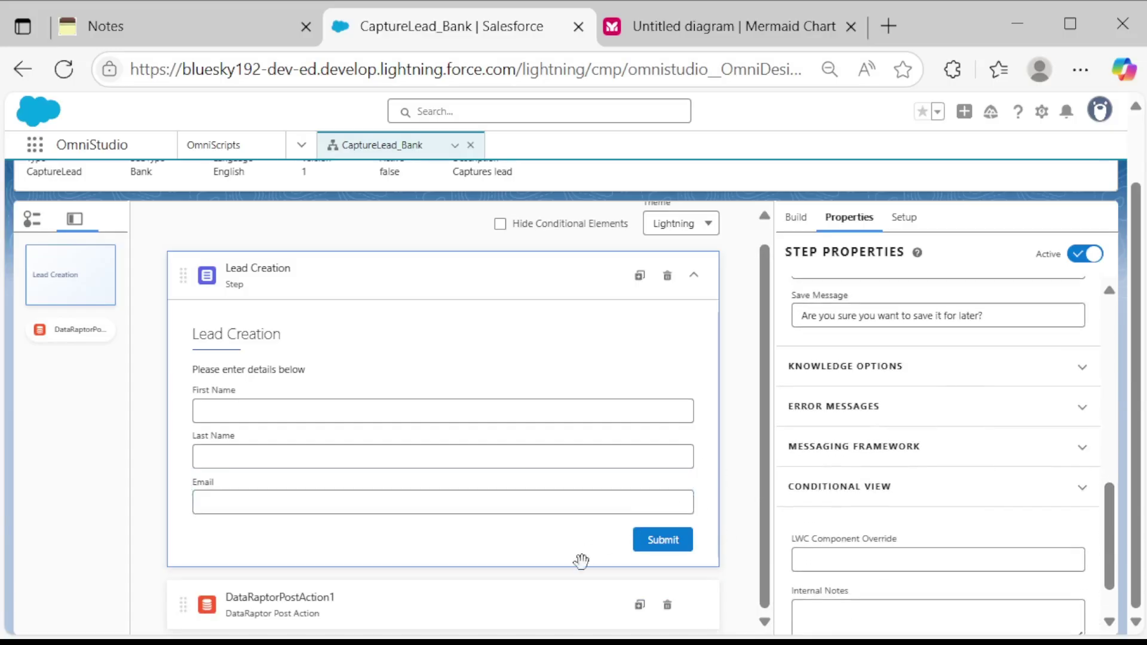
{"action": "left_click", "coordinate": [520, 599]}
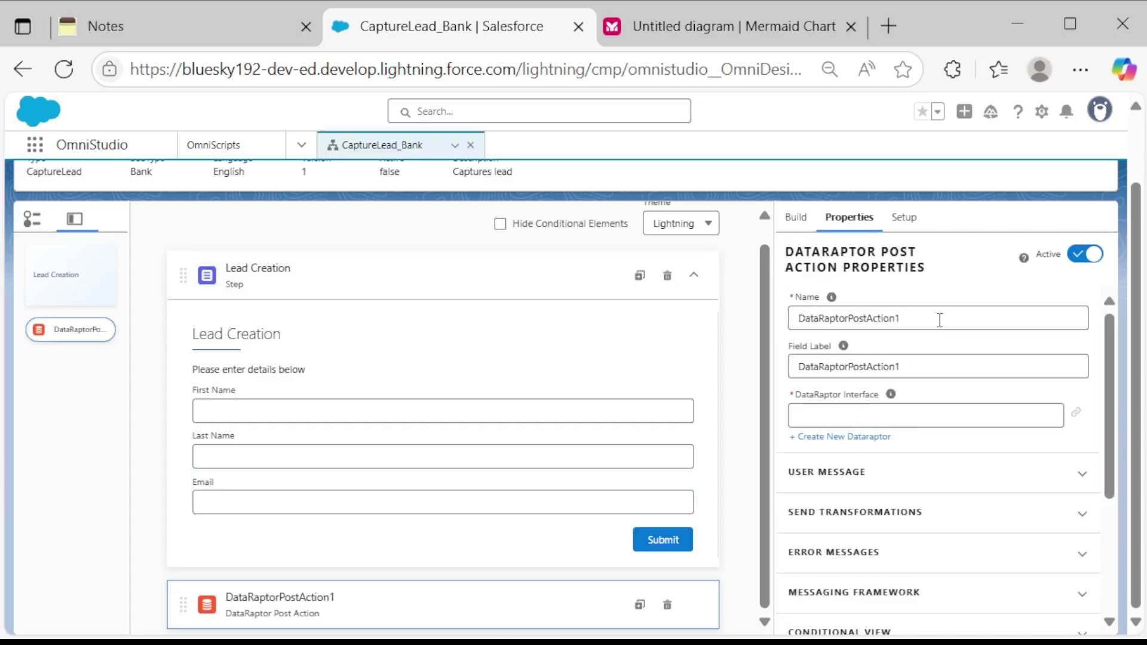
Set the post action's Name and Field Label to DRLeadCreate.
{"action": "left_click", "coordinate": [920, 307]}
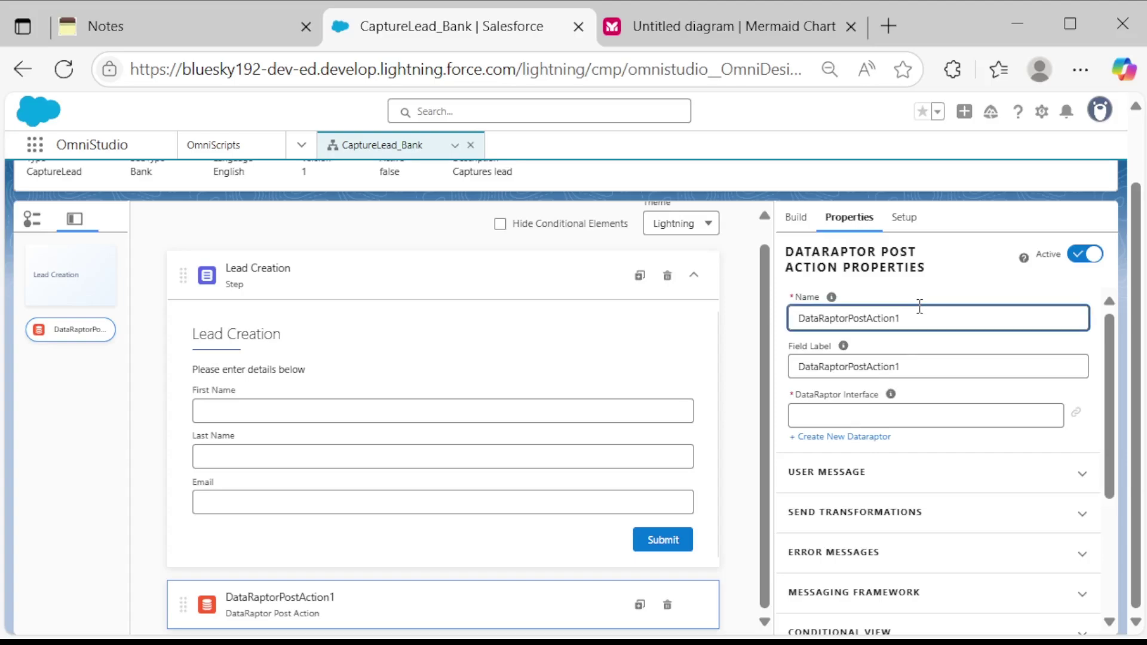
{"action": "key", "text": "BackSpace"}
{"action": "key", "text": "BackSpace"}
{"action": "key", "text": "BackSpace"}
{"action": "key", "text": "BackSpace"}
{"action": "key", "text": "BackSpace"}
{"action": "key", "text": "BackSpace"}
{"action": "key", "text": "BackSpace"}
{"action": "key", "text": "BackSpace"}
{"action": "key", "text": "BackSpace"}
{"action": "key", "text": "BackSpace"}
{"action": "key", "text": "BackSpace"}
{"action": "key", "text": "BackSpace"}
{"action": "key", "text": "BackSpace"}
{"action": "key", "text": "BackSpace"}
{"action": "key", "text": "BackSpace"}
{"action": "key", "text": "BackSpace"}
{"action": "key", "text": "BackSpace"}
{"action": "key", "text": "BackSpace"}
{"action": "key", "text": "BackSpace"}
{"action": "key", "text": "BackSpace"}
{"action": "type", "text": "DRLeadC"}
{"action": "left_click_drag", "start_coordinate": [868, 320], "coordinate": [791, 322]}
{"action": "key", "text": "ctrl+c"}
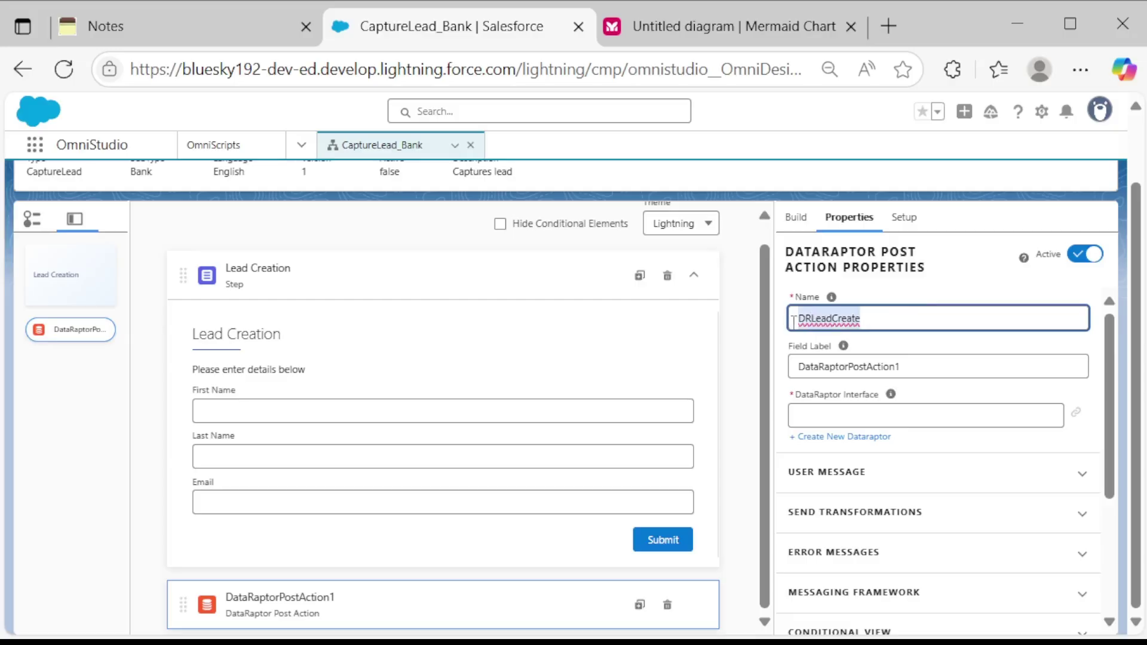
{"action": "left_click", "coordinate": [954, 369]}
{"action": "key", "text": "BackSpace"}
{"action": "key", "text": "BackSpace"}
{"action": "key", "text": "BackSpace"}
{"action": "key", "text": "BackSpace"}
{"action": "key", "text": "BackSpace"}
{"action": "key", "text": "BackSpace"}
{"action": "key", "text": "BackSpace"}
{"action": "key", "text": "BackSpace"}
{"action": "key", "text": "BackSpace"}
{"action": "key", "text": "BackSpace"}
{"action": "key", "text": "BackSpace"}
{"action": "key", "text": "BackSpace"}
{"action": "key", "text": "BackSpace"}
{"action": "key", "text": "BackSpace"}
{"action": "key", "text": "BackSpace"}
{"action": "key", "text": "BackSpace"}
{"action": "key", "text": "BackSpace"}
{"action": "key", "text": "BackSpace"}
{"action": "key", "text": "BackSpace"}
{"action": "key", "text": "BackSpace"}
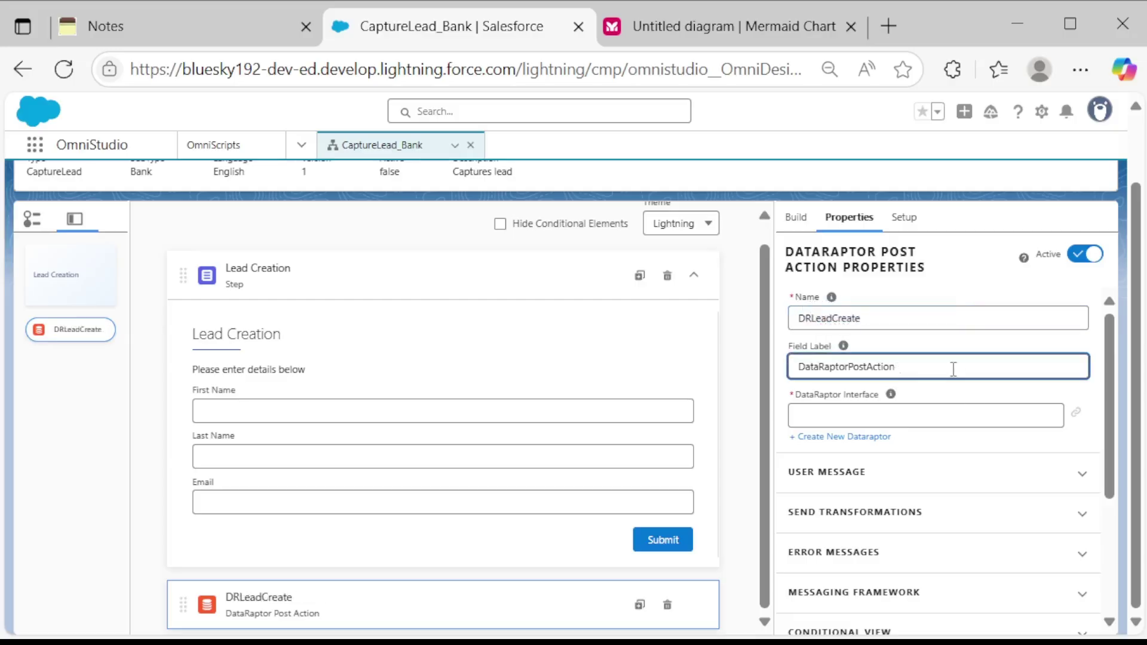
{"action": "key", "text": "ctrl+v"}
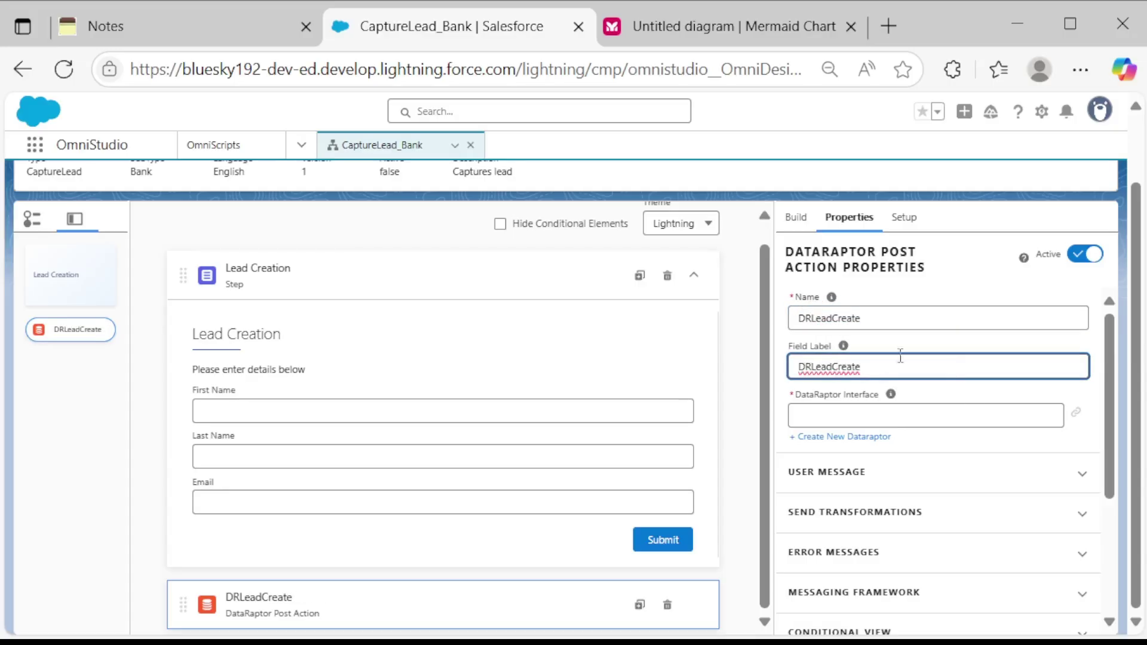
Create a new DataRaptor named DRLeadCreate for the post action.
{"action": "left_click", "coordinate": [870, 437]}
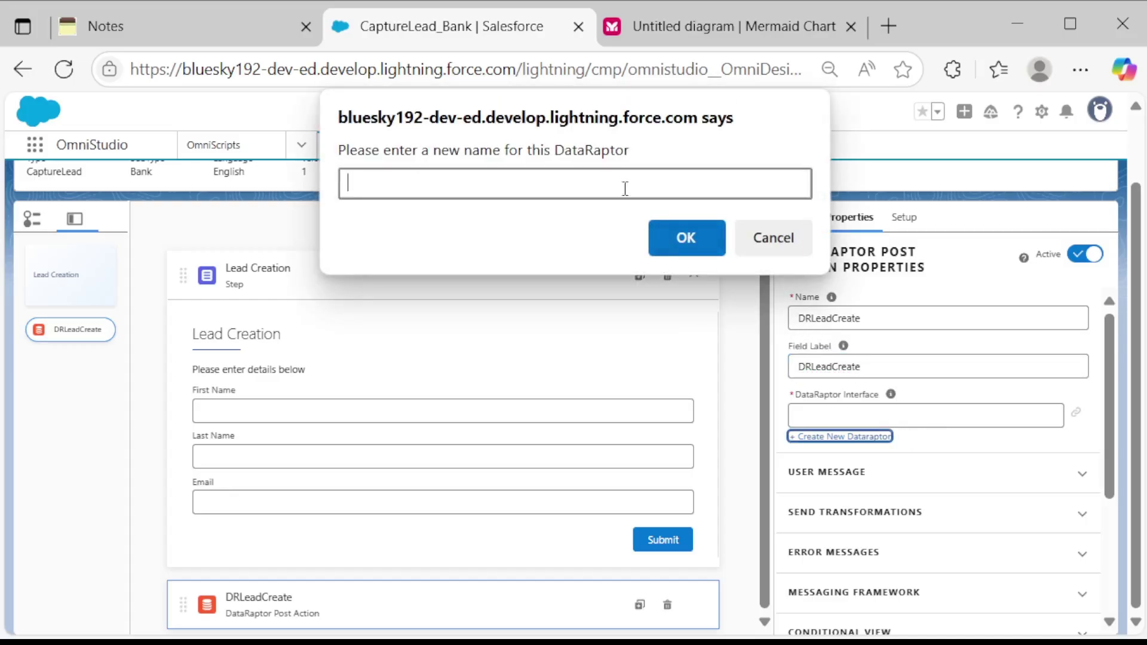
{"action": "type", "text": "DR"}
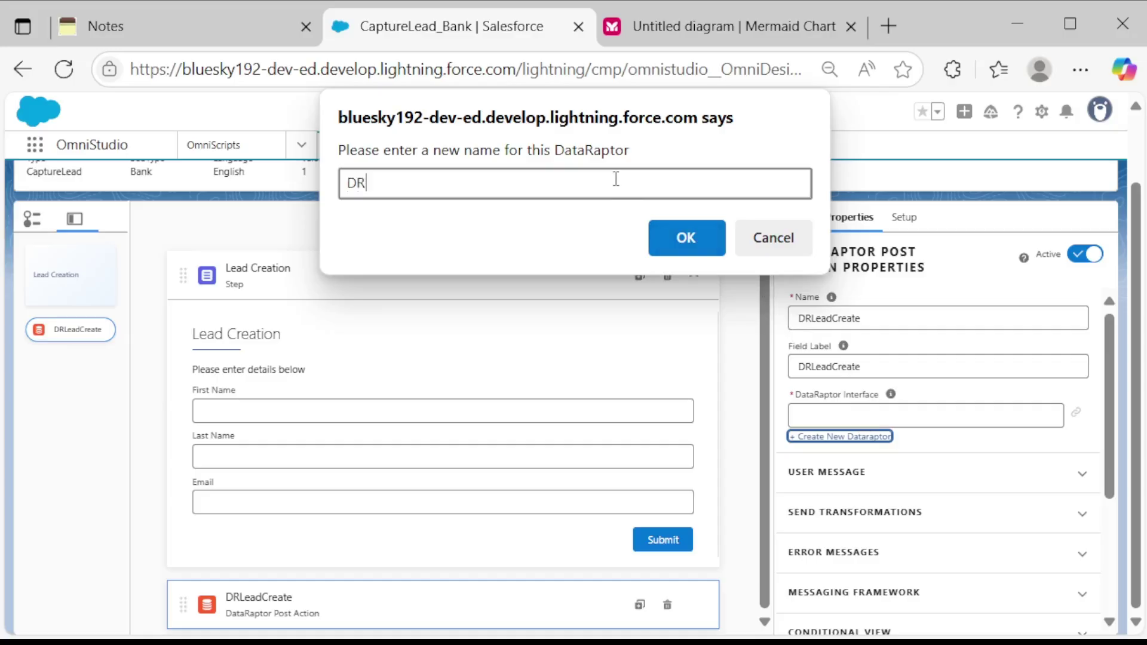
{"action": "type", "text": "LeadCreate"}
{"action": "left_click", "coordinate": [658, 229]}
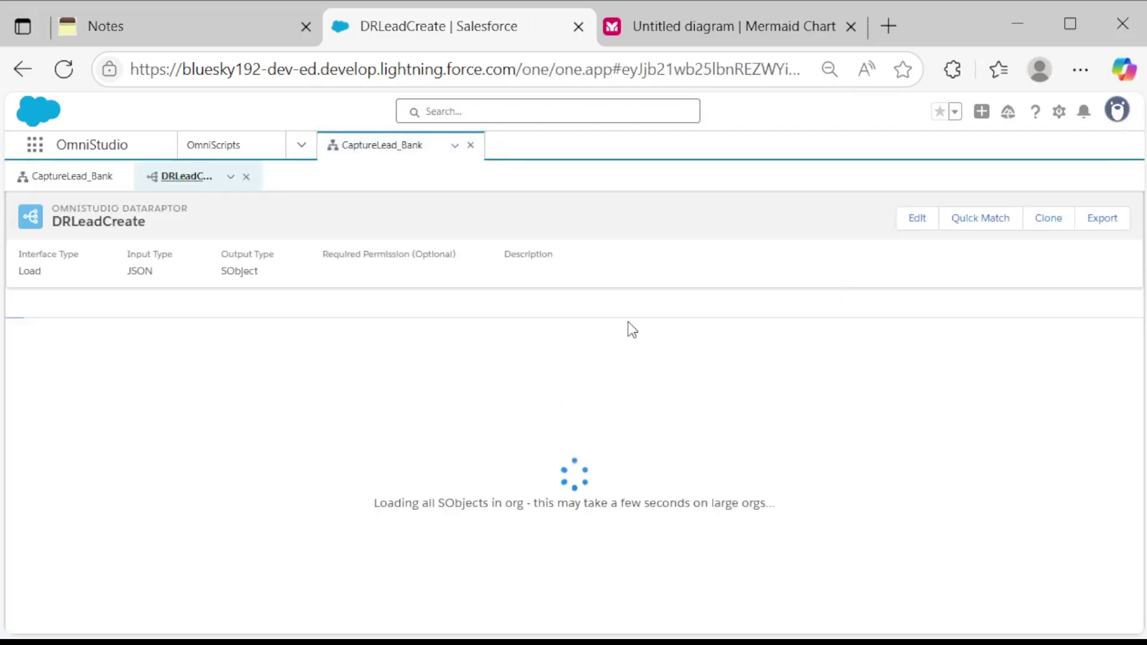
Add Lead as object 1 of the DRLeadCreate DataRaptor, then view the notes page.
{"action": "left_click", "coordinate": [564, 353]}
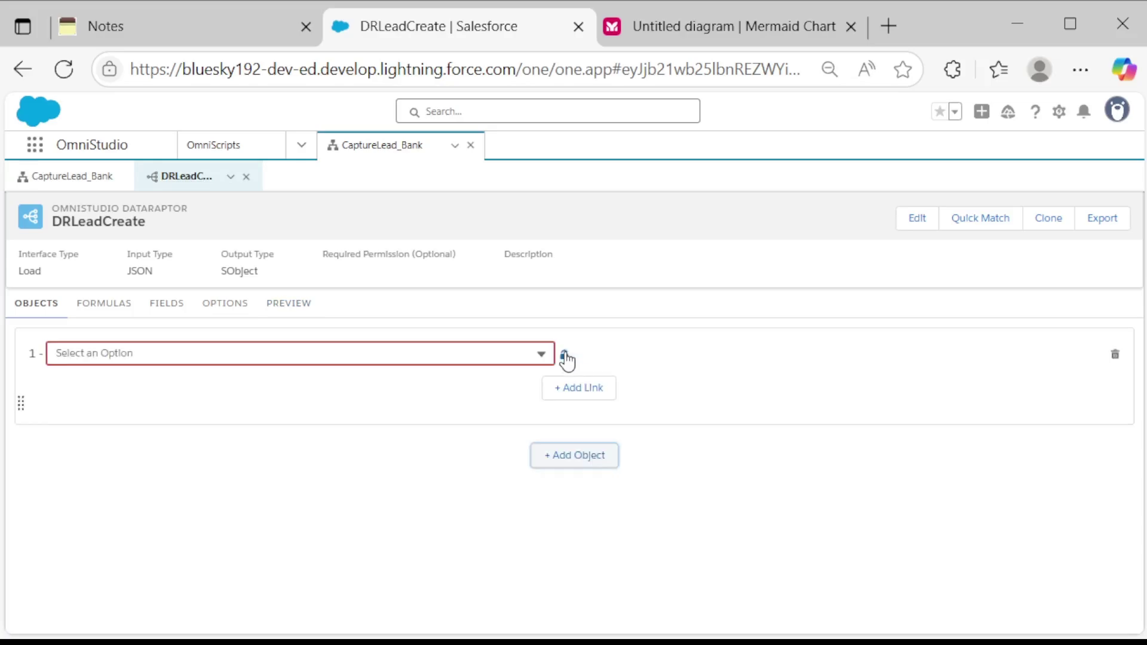
{"action": "left_click", "coordinate": [435, 357]}
{"action": "type", "text": "lead"}
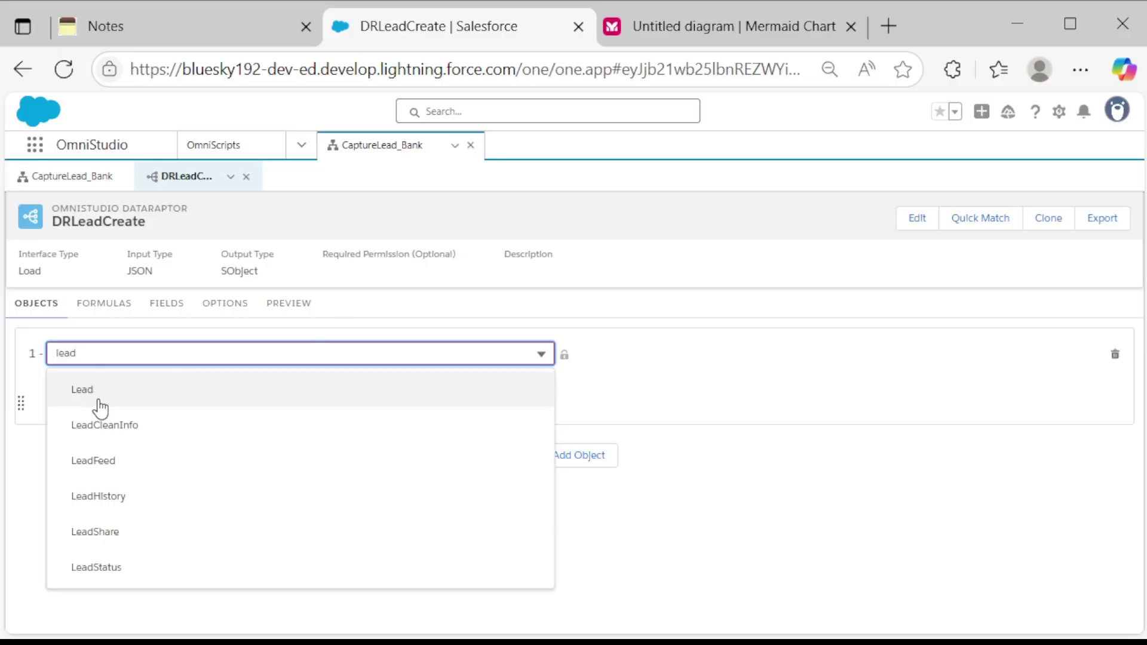
{"action": "left_click", "coordinate": [107, 390]}
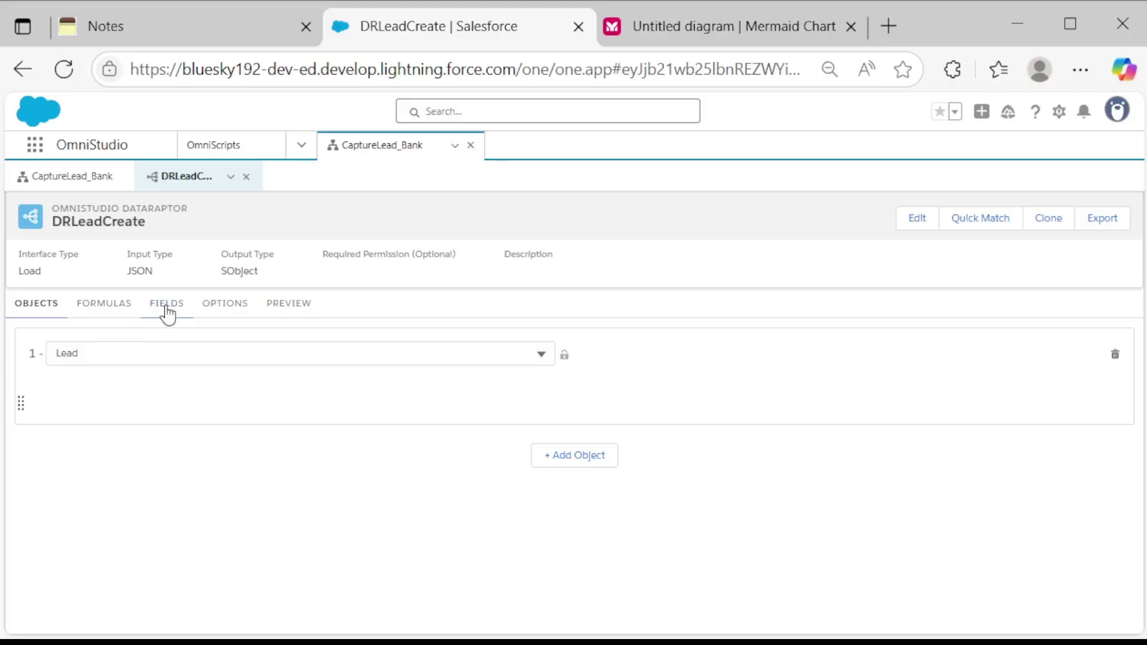
{"action": "left_click", "coordinate": [174, 26]}
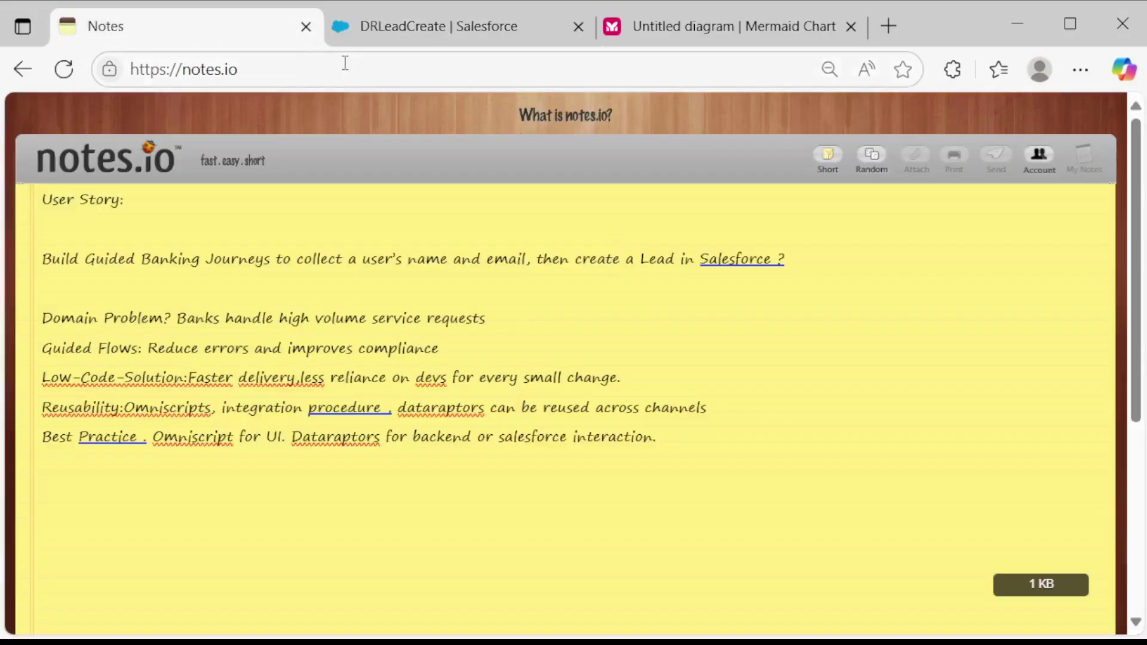
On the FIELDS tab, add a new field mapping row for the Lead object.
{"action": "left_click", "coordinate": [454, 28]}
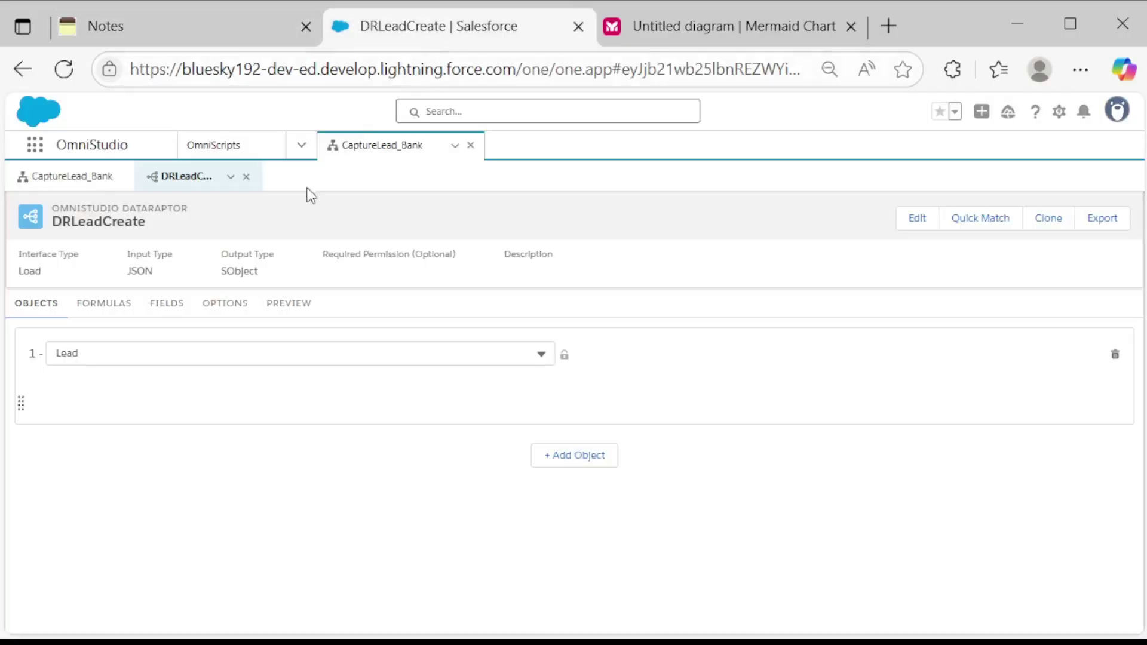
{"action": "left_click", "coordinate": [179, 310]}
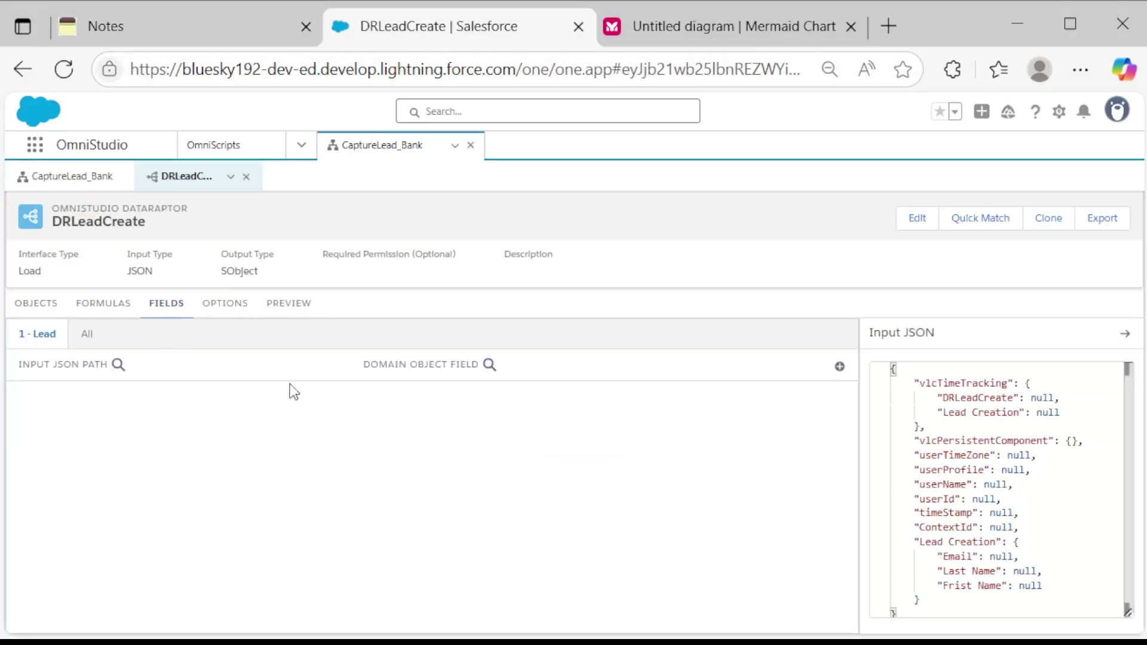
{"action": "left_click", "coordinate": [837, 367]}
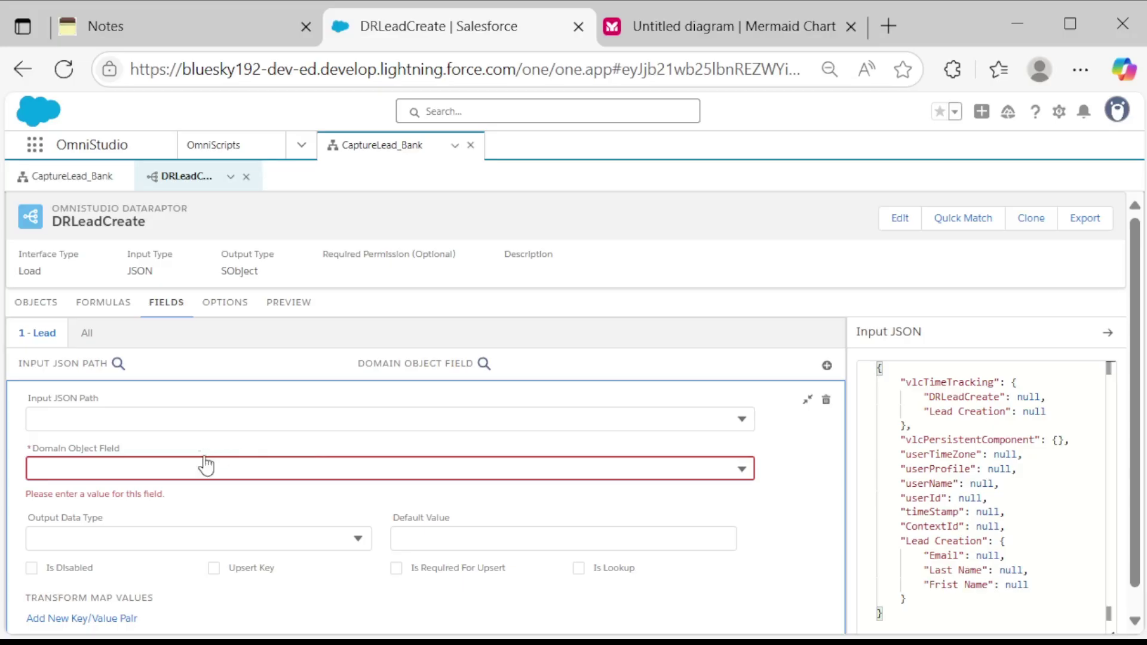
{"action": "left_click", "coordinate": [168, 414]}
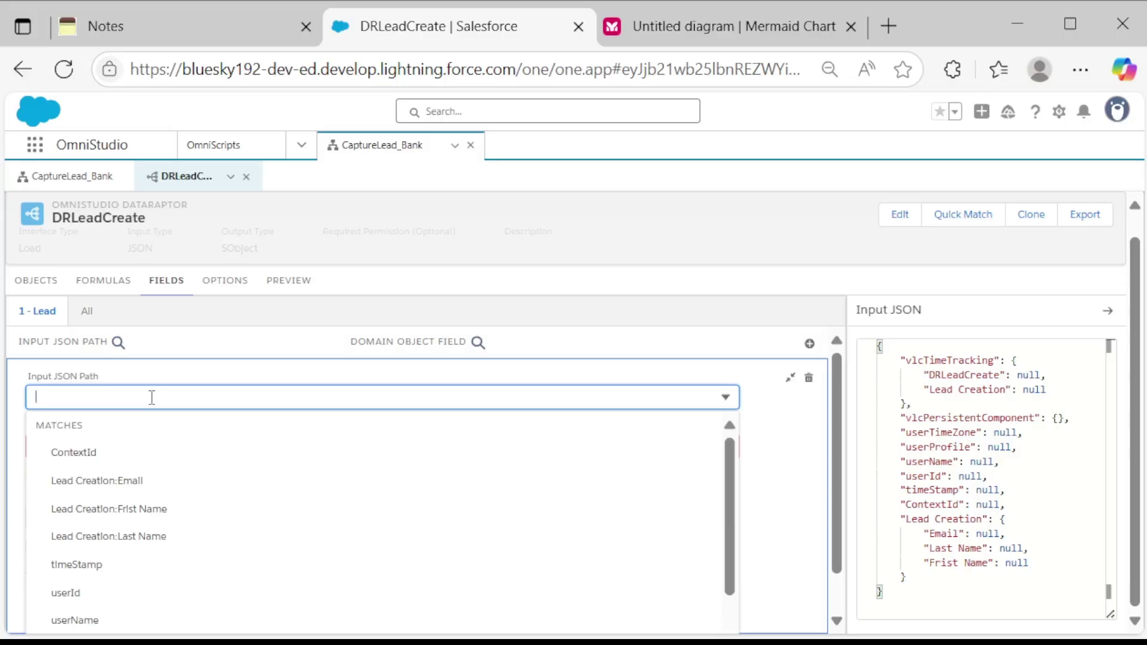
{"action": "left_click", "coordinate": [242, 154]}
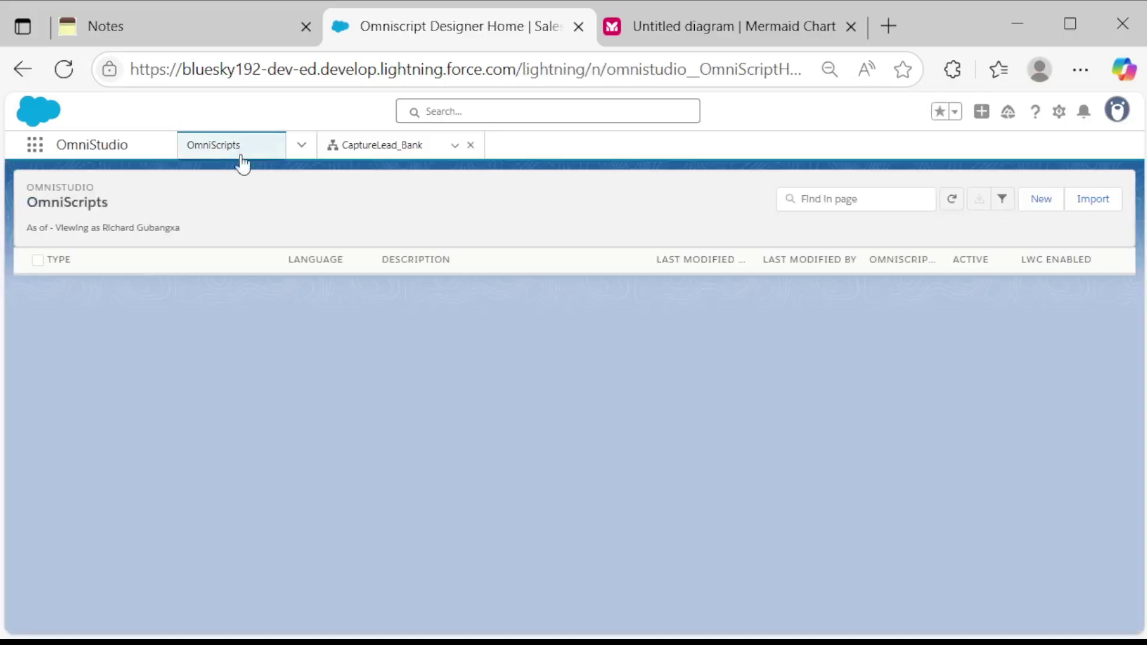
{"action": "left_click", "coordinate": [358, 150]}
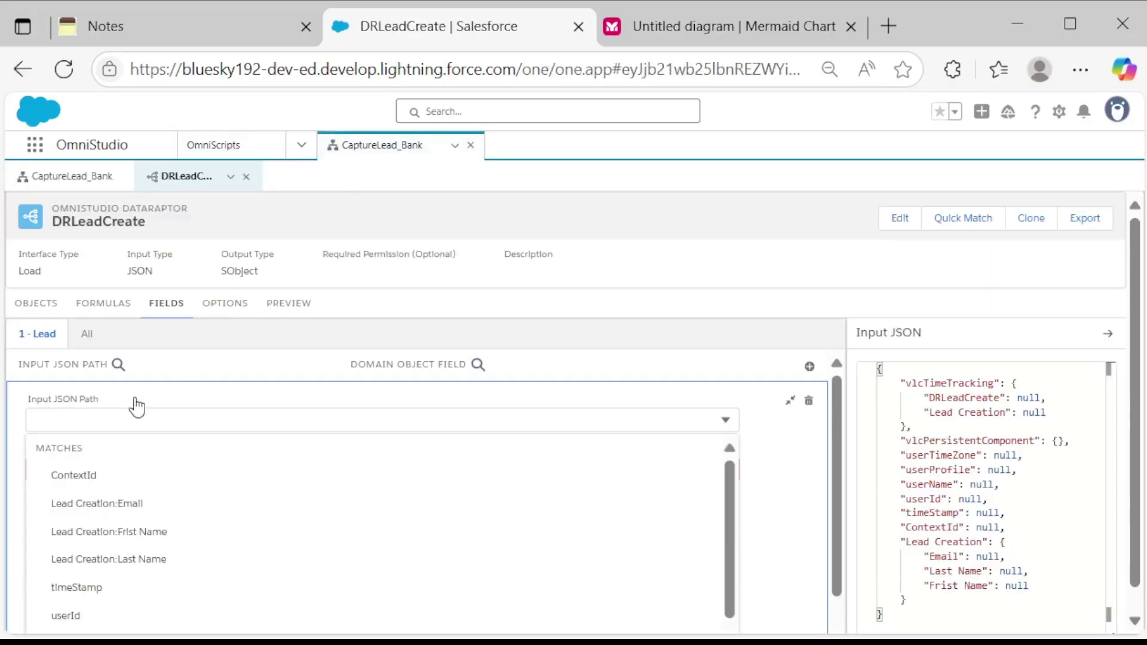
Map Lead Creation:Frist Name to the Lead FirstName field and add another mapping row.
{"action": "left_click", "coordinate": [109, 420]}
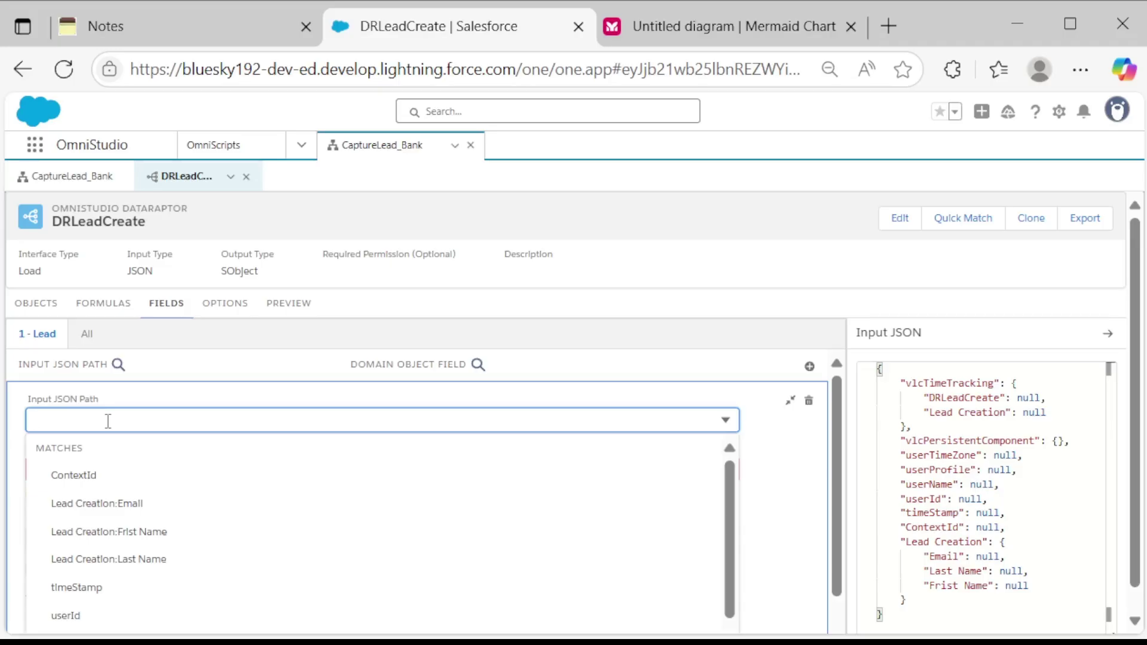
{"action": "type", "text": "Fd"}
{"action": "key", "text": "BackSpace"}
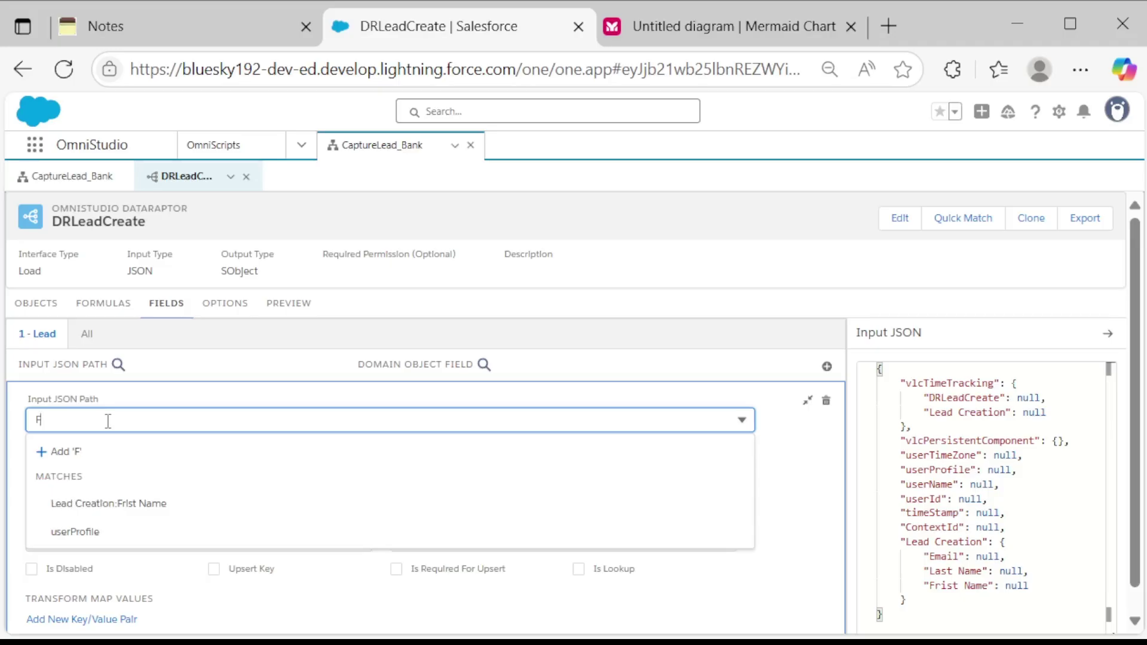
{"action": "type", "text": "irs"}
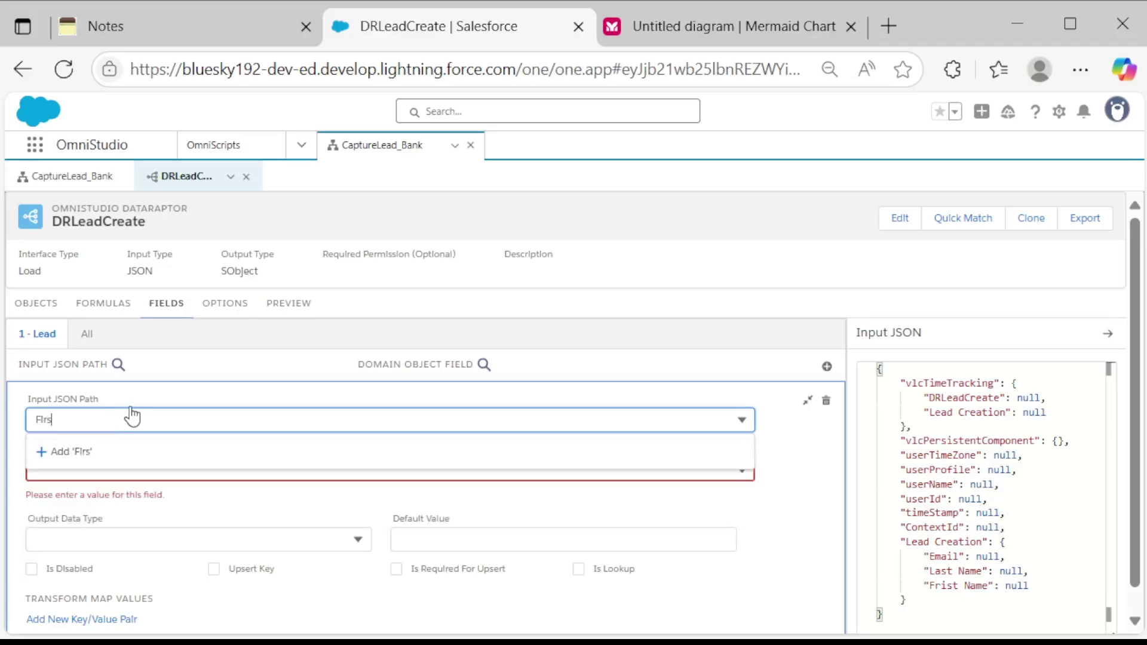
{"action": "key", "text": "BackSpace"}
{"action": "key", "text": "BackSpace"}
{"action": "key", "text": "BackSpace"}
{"action": "type", "text": "Name"}
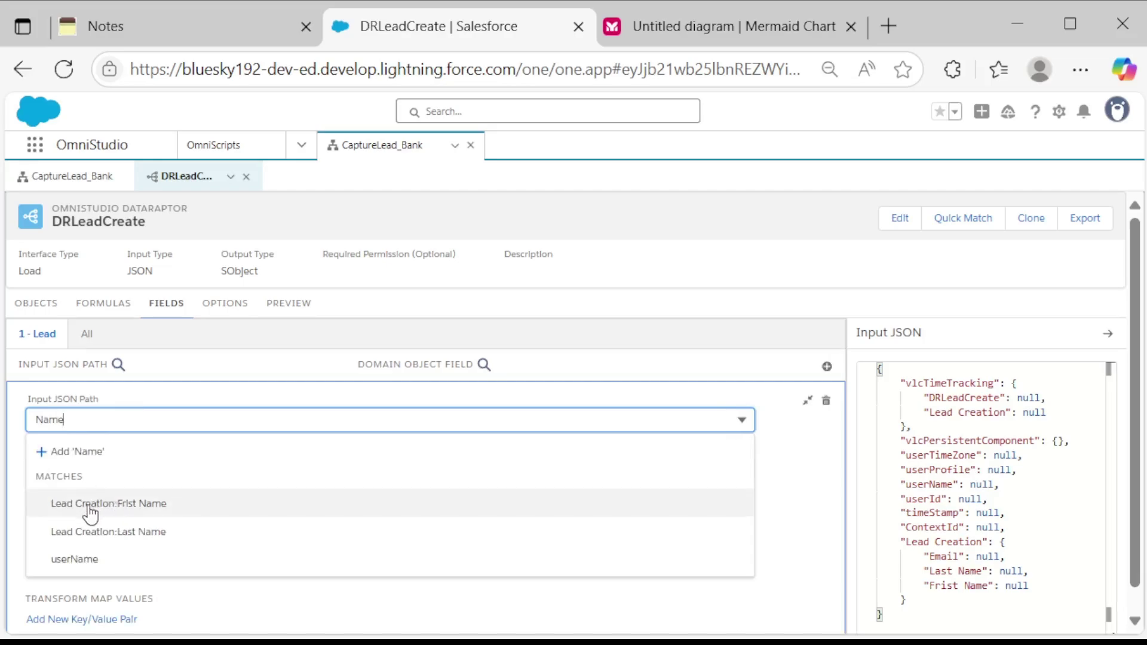
{"action": "left_click", "coordinate": [157, 507]}
{"action": "left_click", "coordinate": [206, 467]}
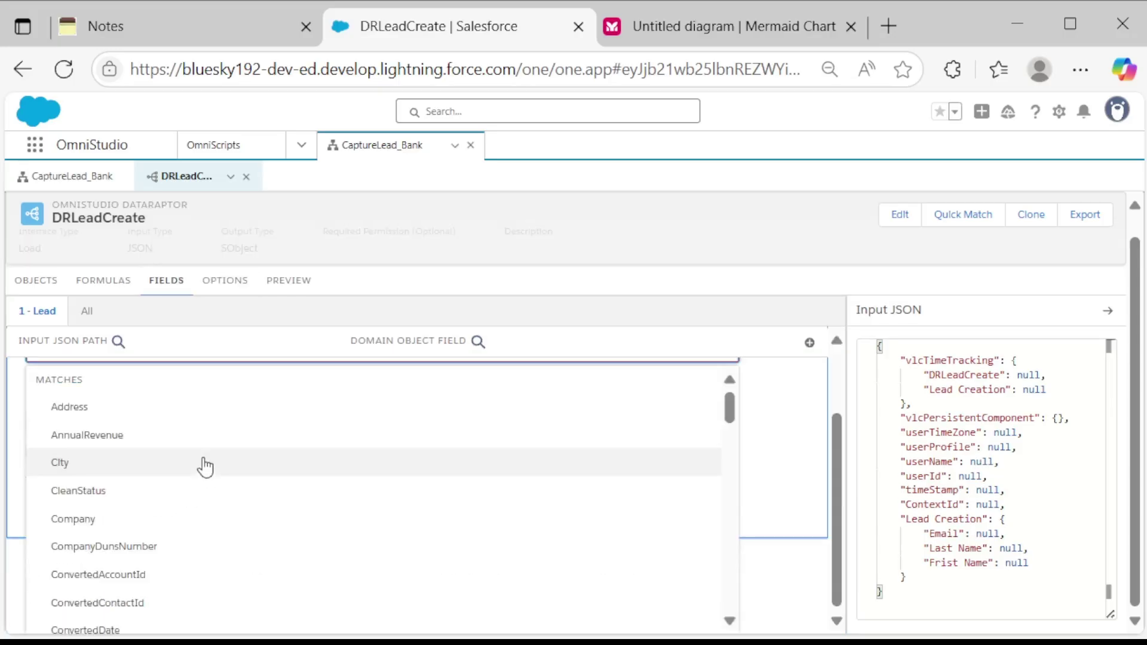
{"action": "type", "text": "First"}
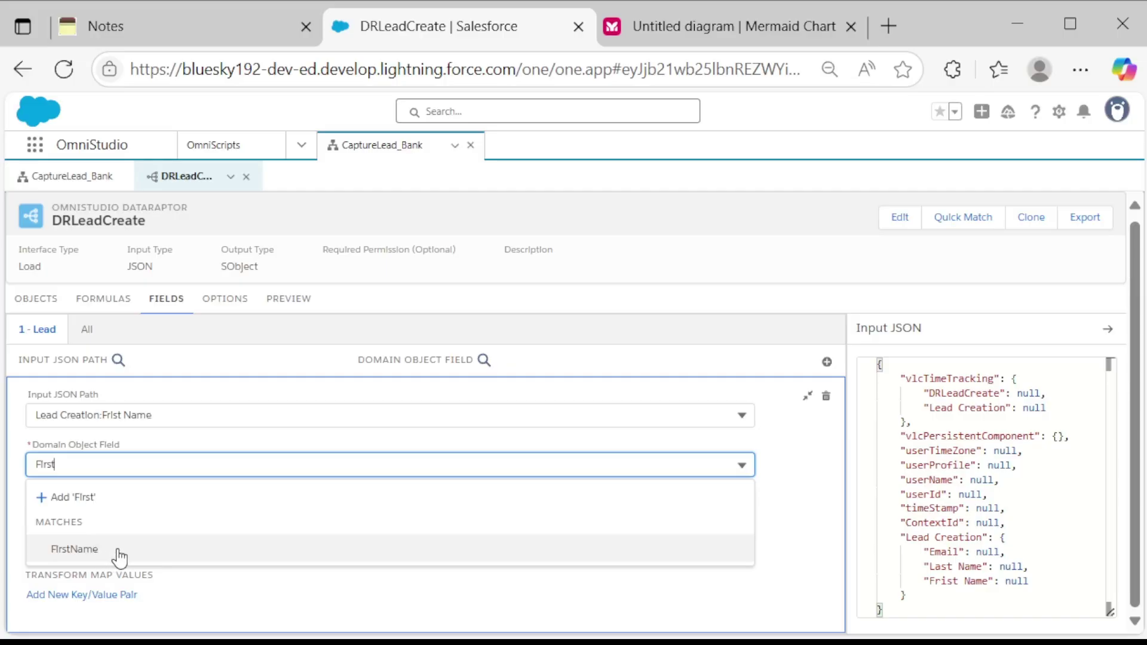
{"action": "left_click", "coordinate": [82, 559]}
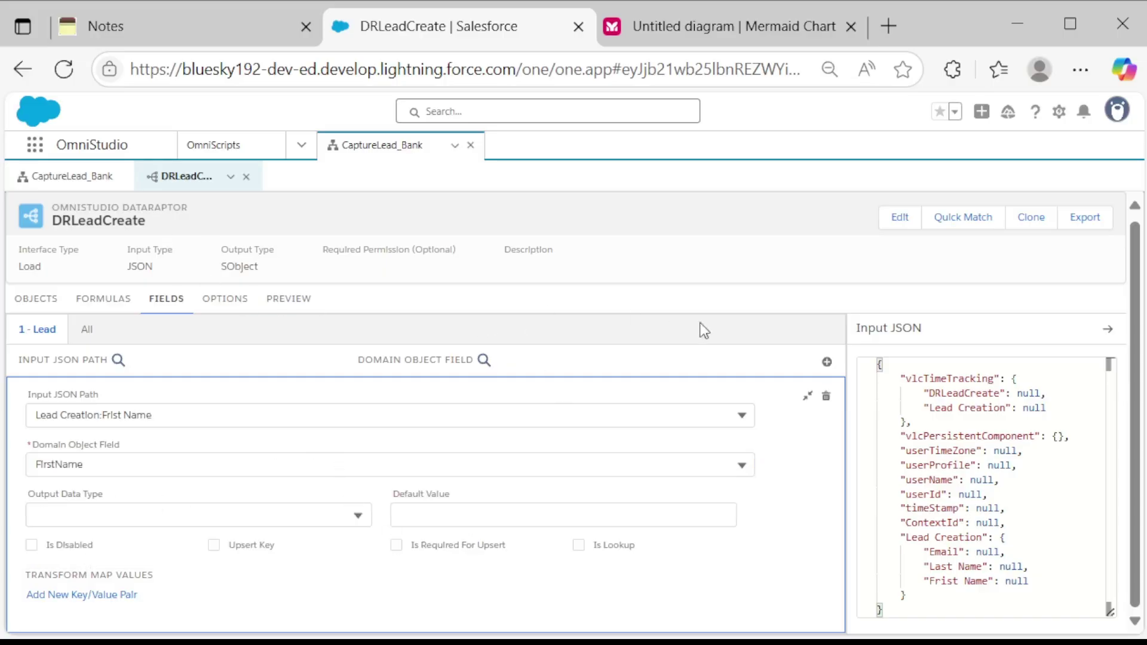
{"action": "left_click", "coordinate": [828, 364]}
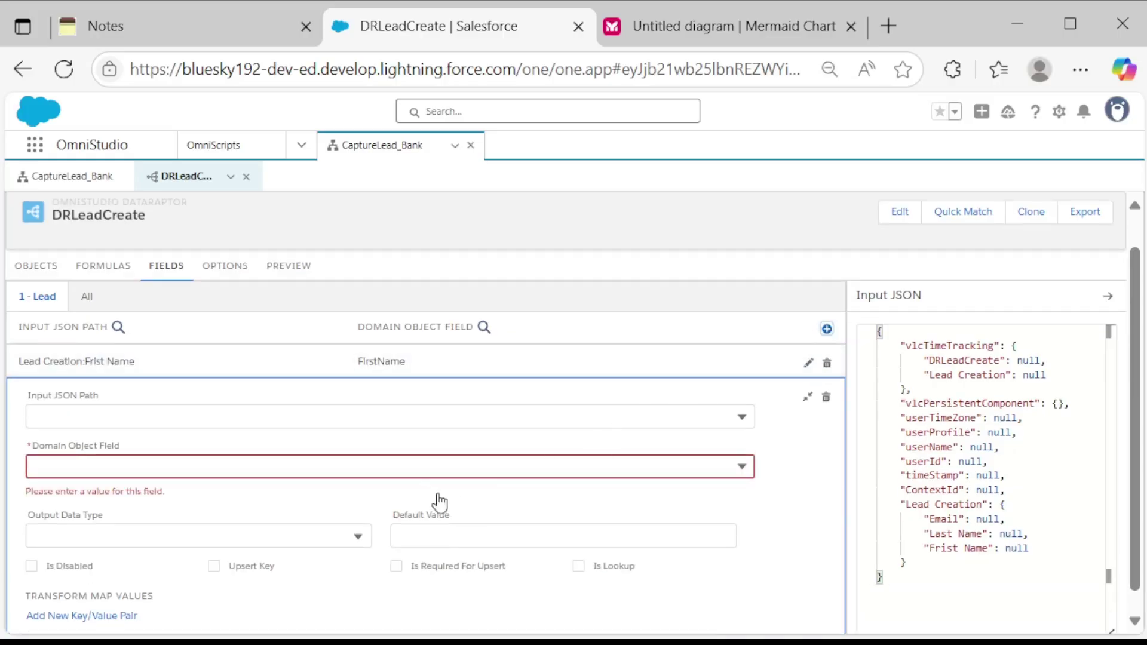
Map Lead Creation:Last Name to the Lead LastName field and add another row.
{"action": "left_click", "coordinate": [369, 413]}
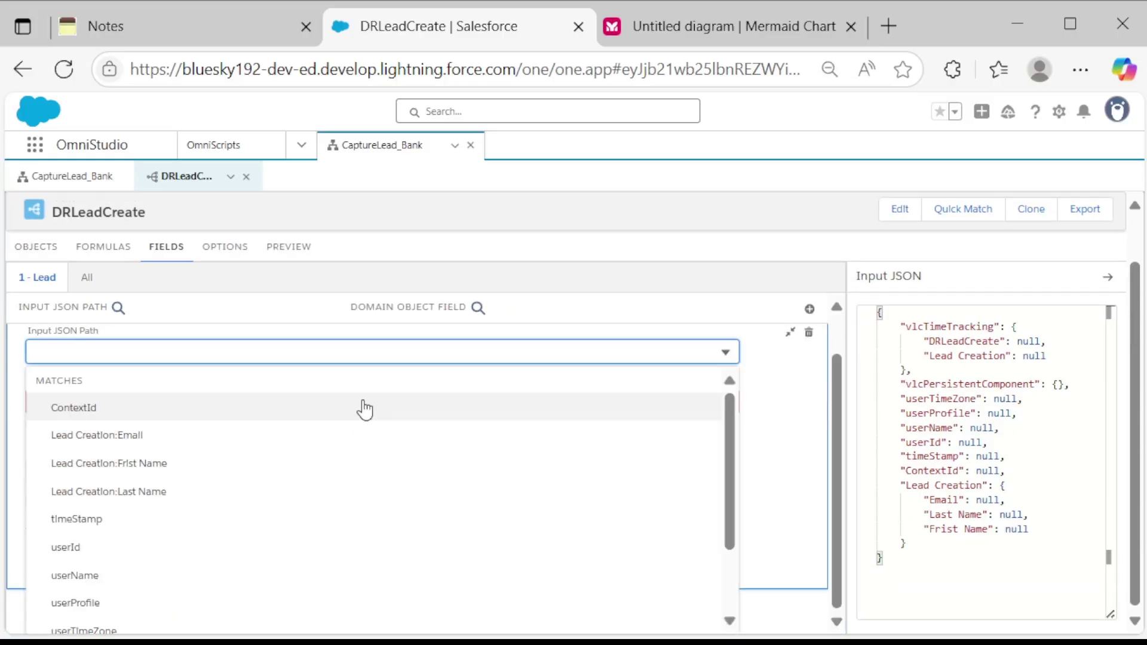
{"action": "type", "text": "Last"}
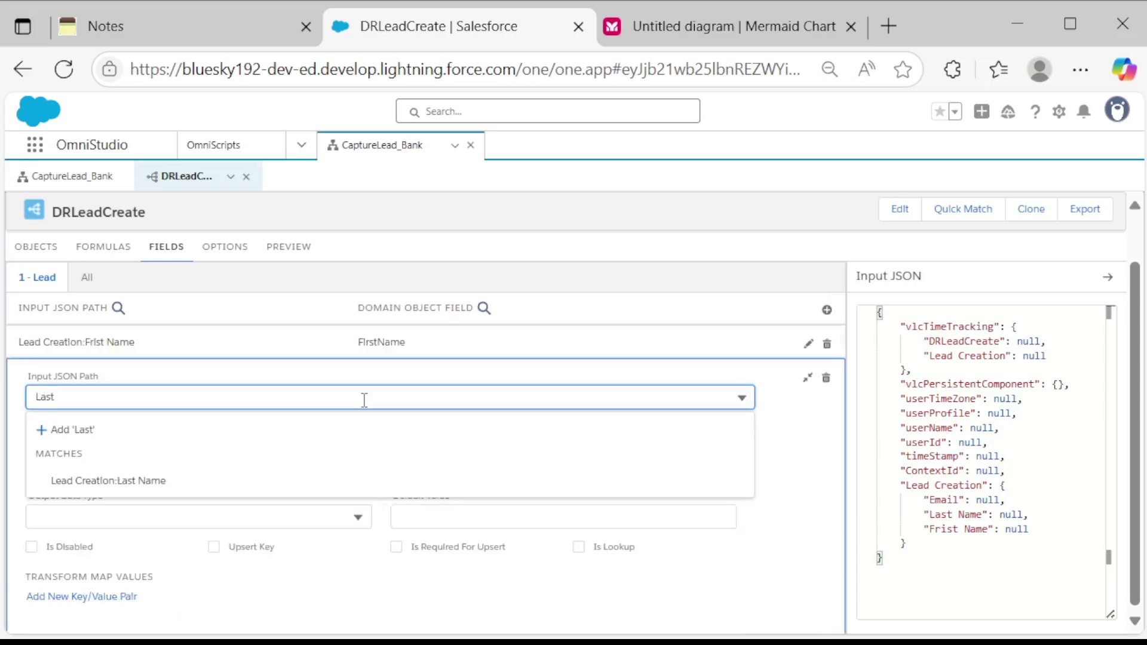
{"action": "left_click", "coordinate": [149, 481]}
{"action": "left_click", "coordinate": [154, 445]}
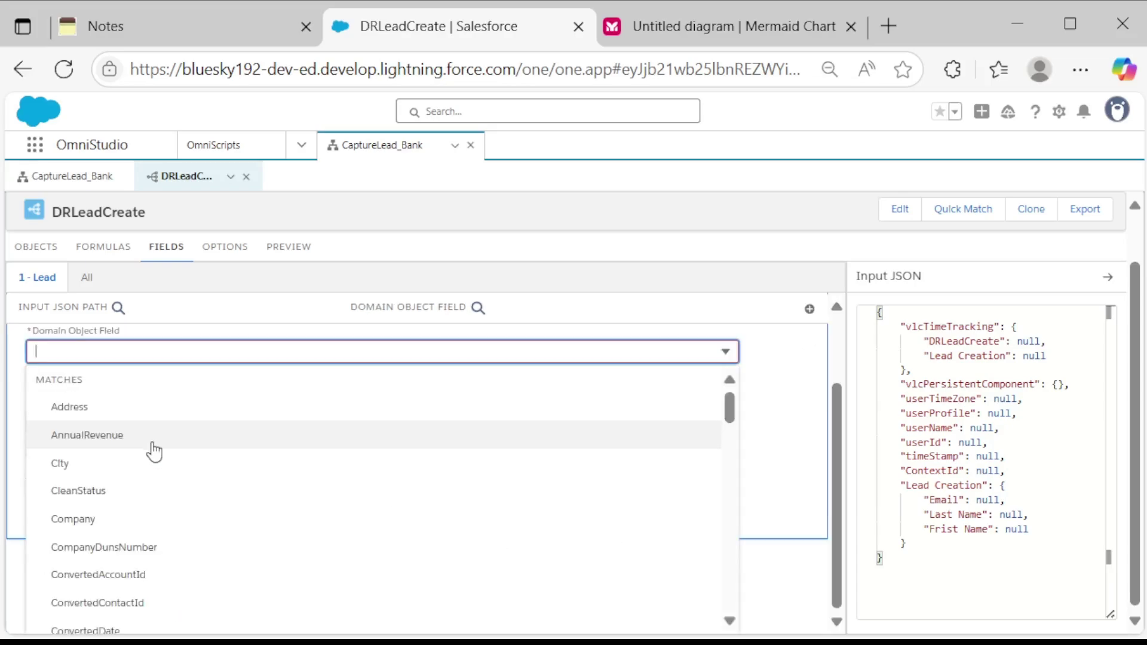
{"action": "type", "text": "Last"}
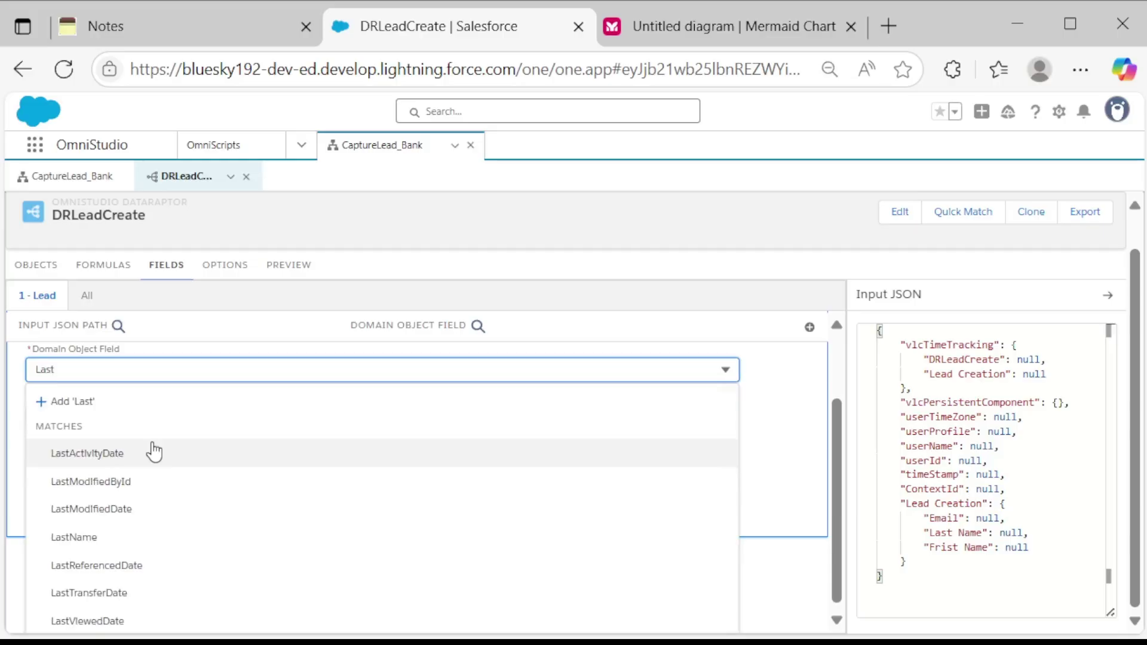
{"action": "type", "text": "Name"}
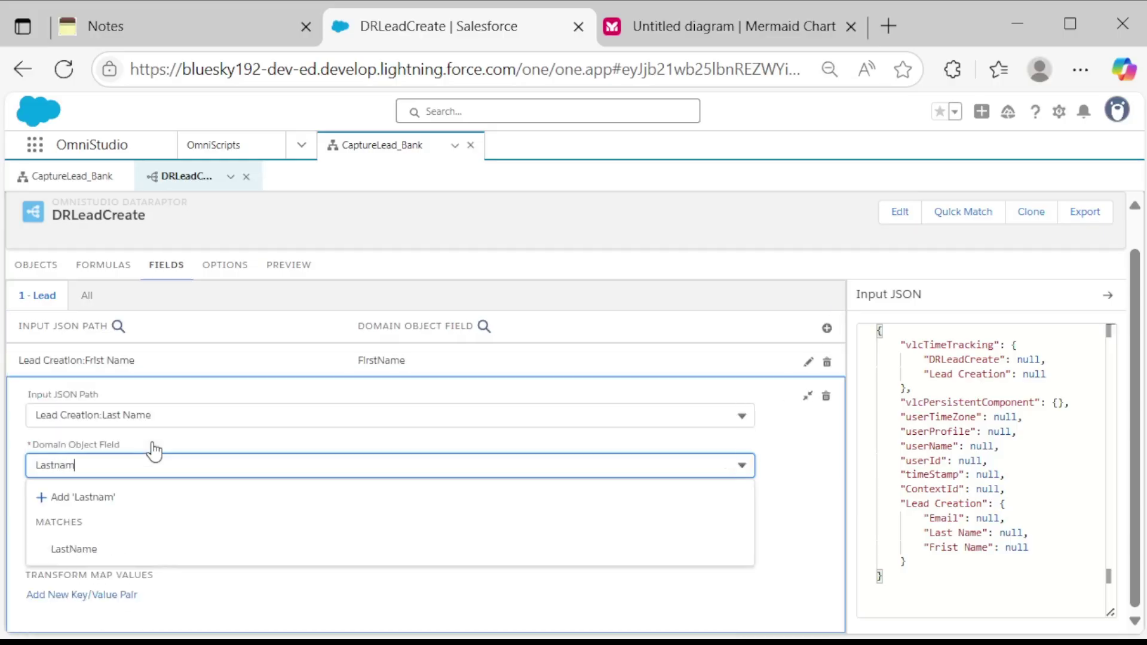
{"action": "left_click", "coordinate": [67, 548]}
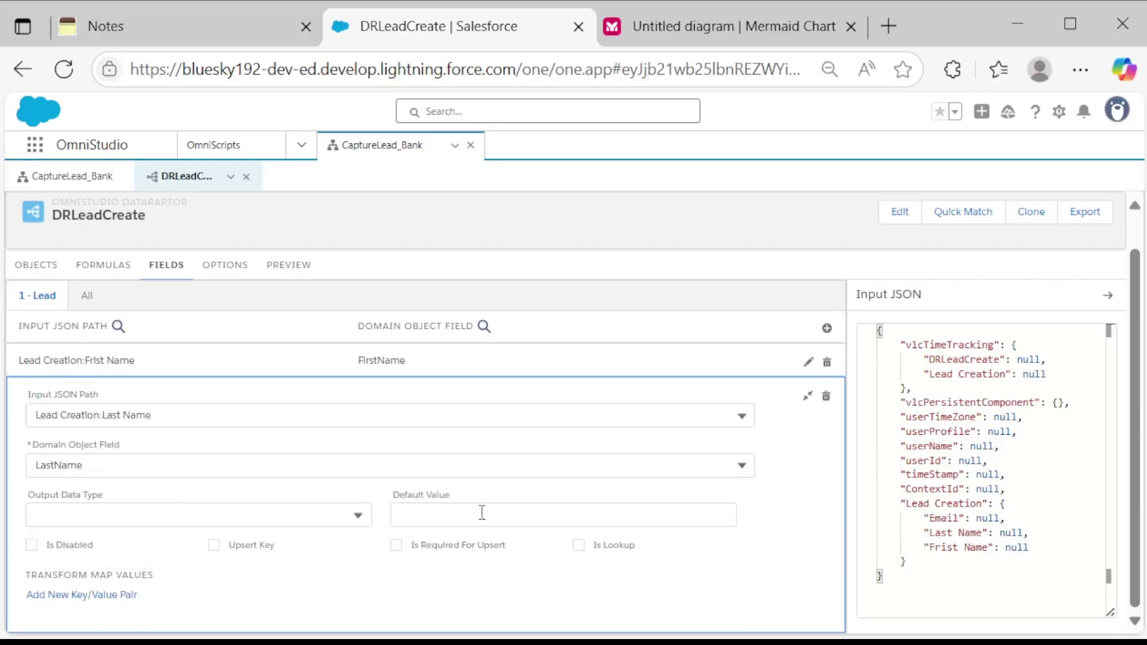
{"action": "left_click", "coordinate": [827, 328]}
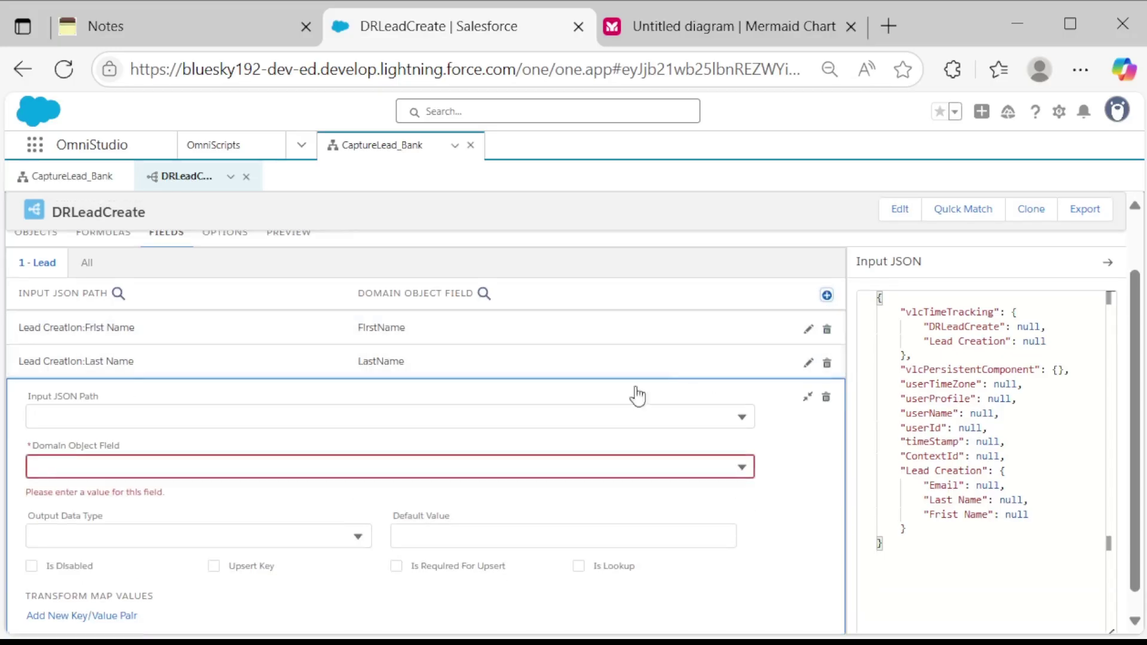
Map Lead Creation:Email to the Lead Email field.
{"action": "left_click", "coordinate": [456, 415]}
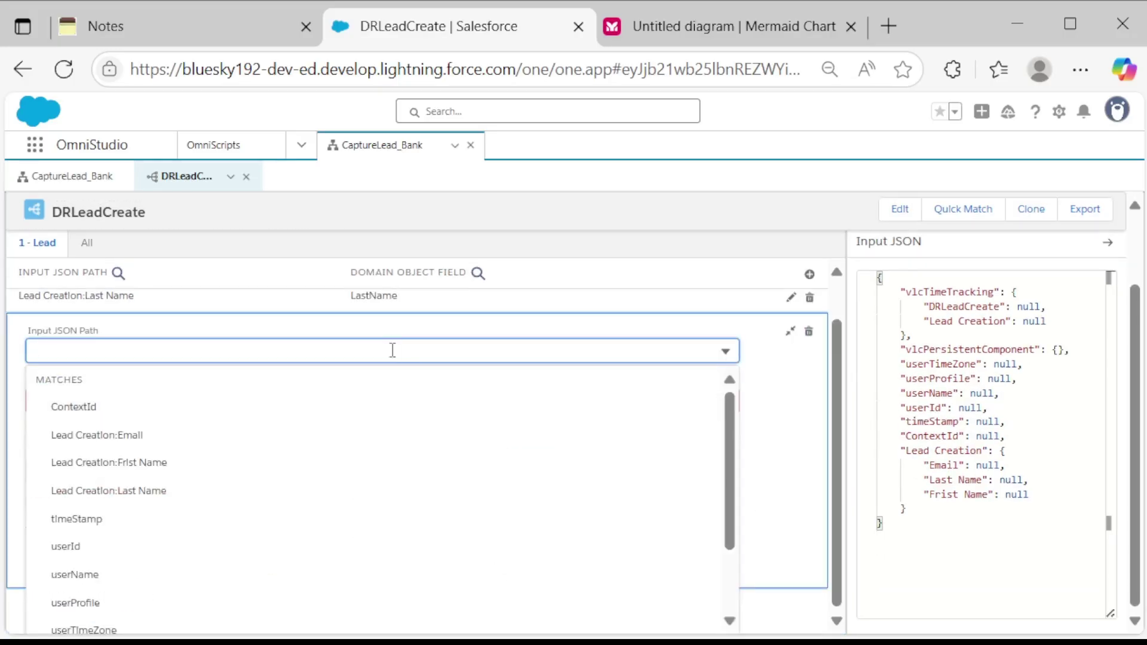
{"action": "type", "text": "emal"}
{"action": "left_click", "coordinate": [245, 483]}
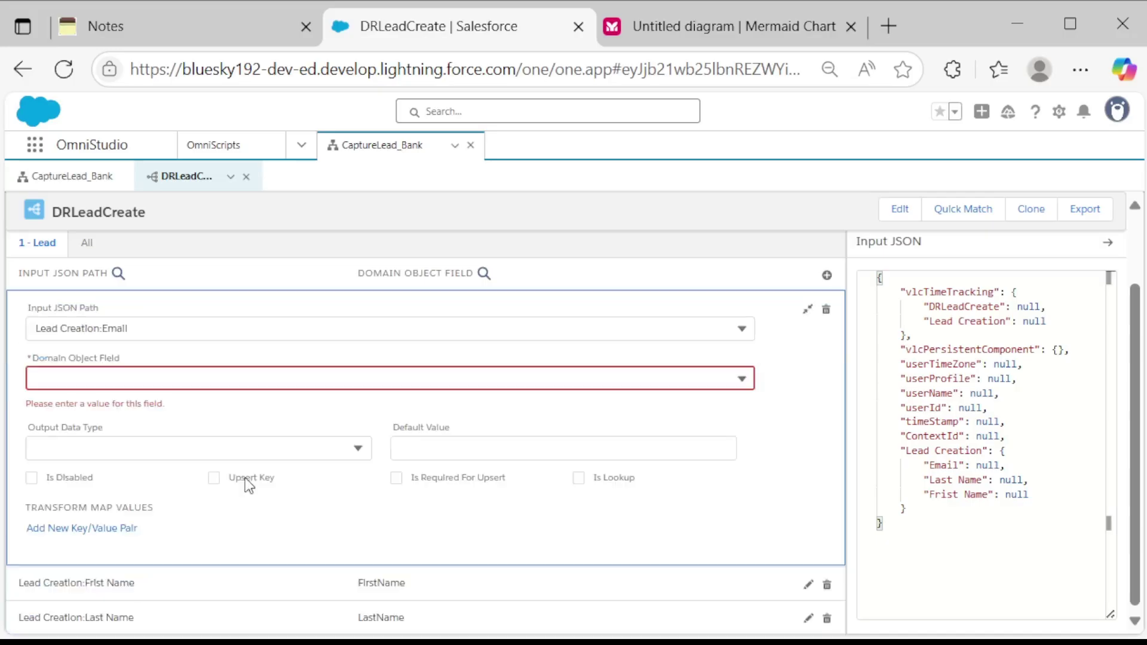
{"action": "left_click", "coordinate": [242, 382]}
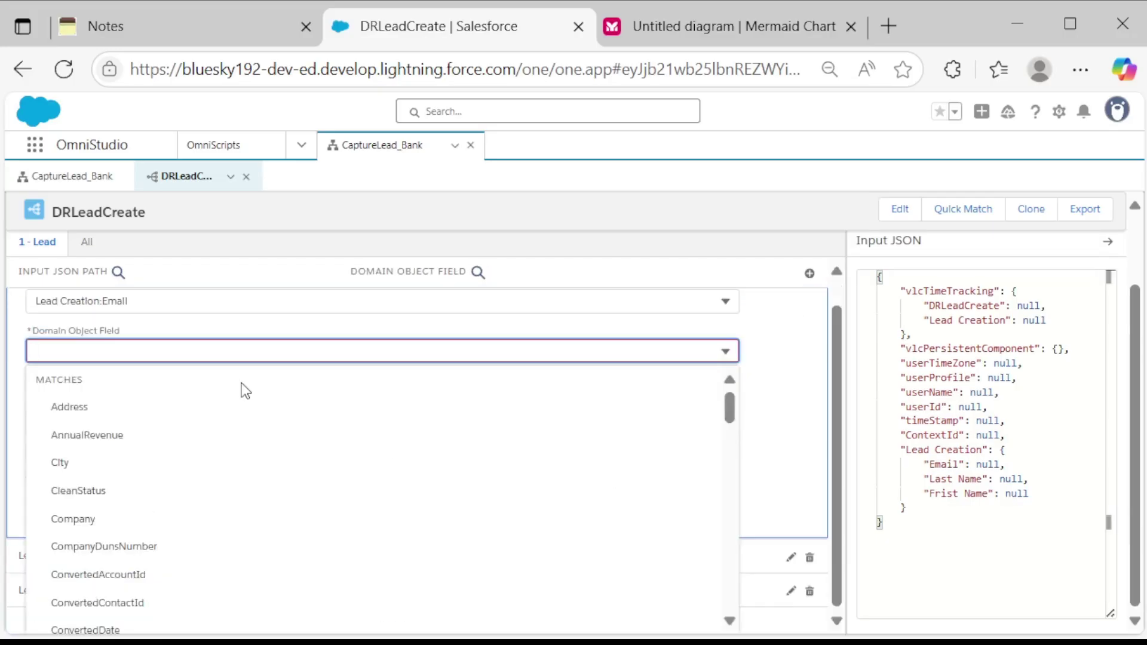
{"action": "type", "text": "email"}
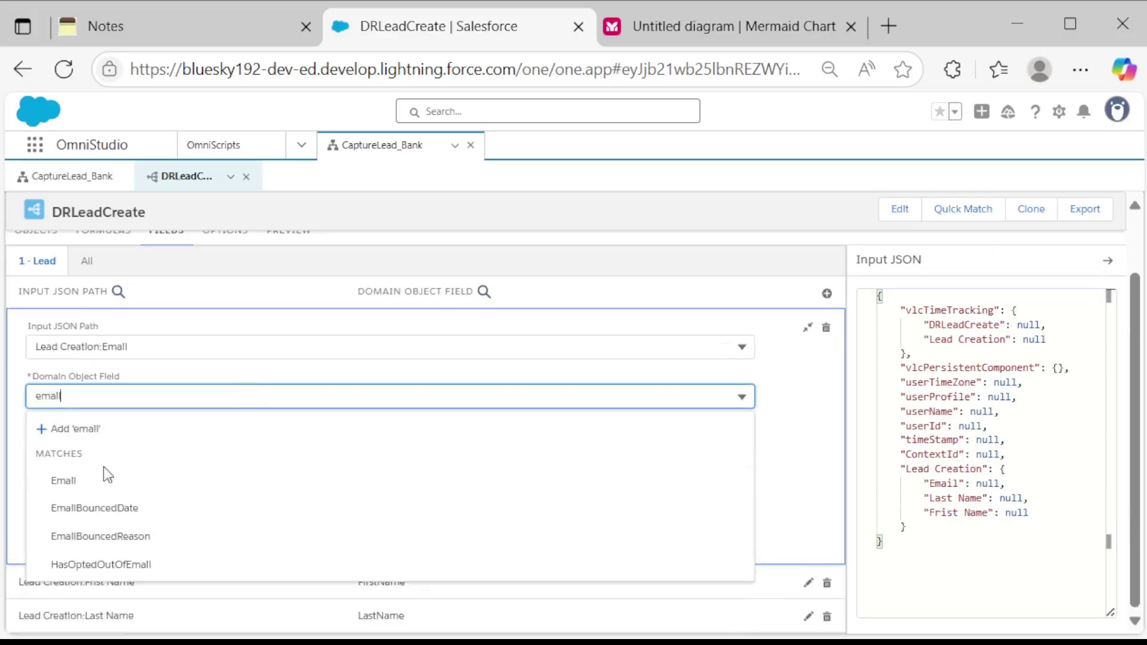
{"action": "left_click", "coordinate": [107, 477]}
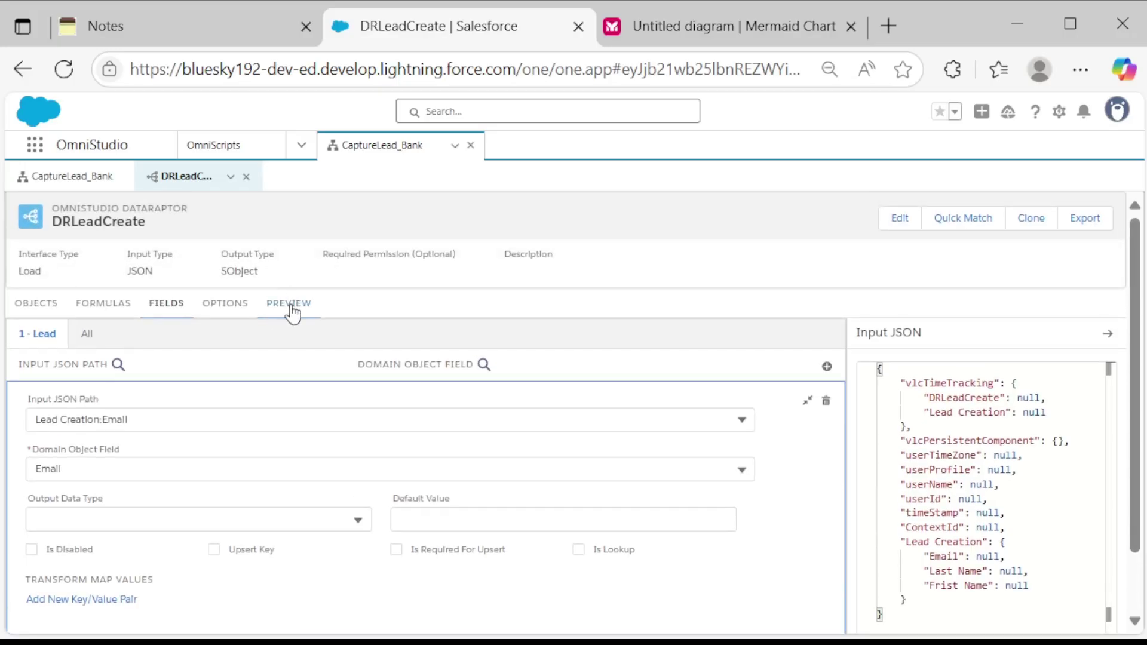
In the PREVIEW Input JSON, replace the null Email, Last Name and Frist Name with sample values.
{"action": "left_click", "coordinate": [291, 306]}
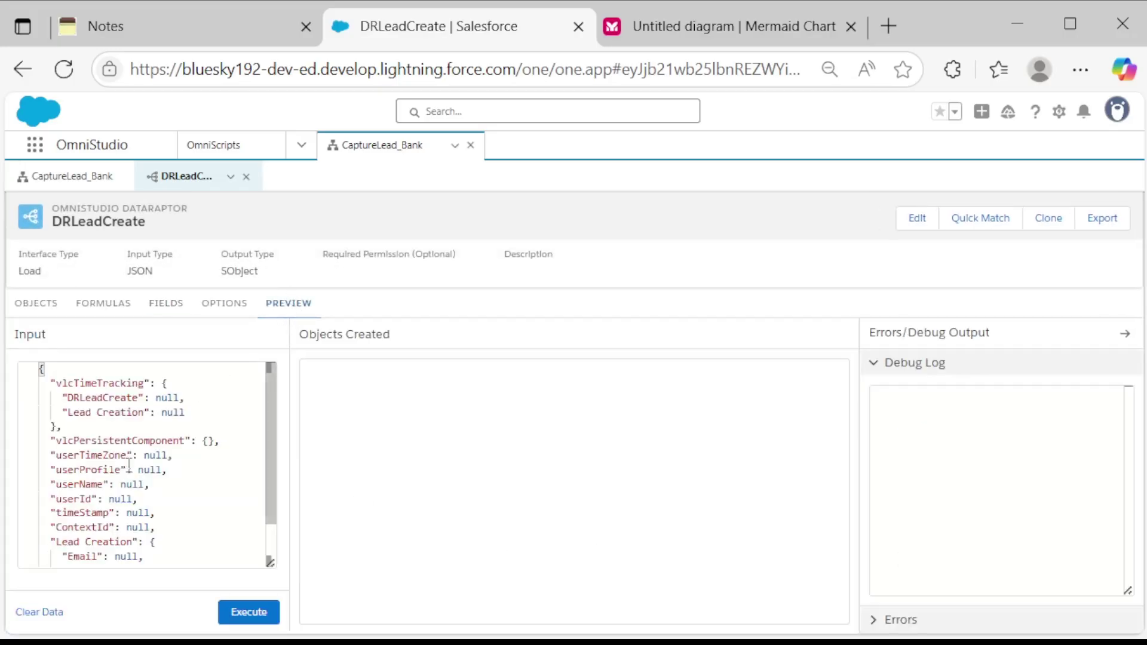
{"action": "scroll", "coordinate": [129, 470], "scroll_direction": "down", "scroll_amount": 1}
{"action": "scroll", "coordinate": [129, 470], "scroll_direction": "up", "scroll_amount": 1}
{"action": "scroll", "coordinate": [129, 470], "scroll_direction": "down", "scroll_amount": 1}
{"action": "left_click", "coordinate": [138, 501]}
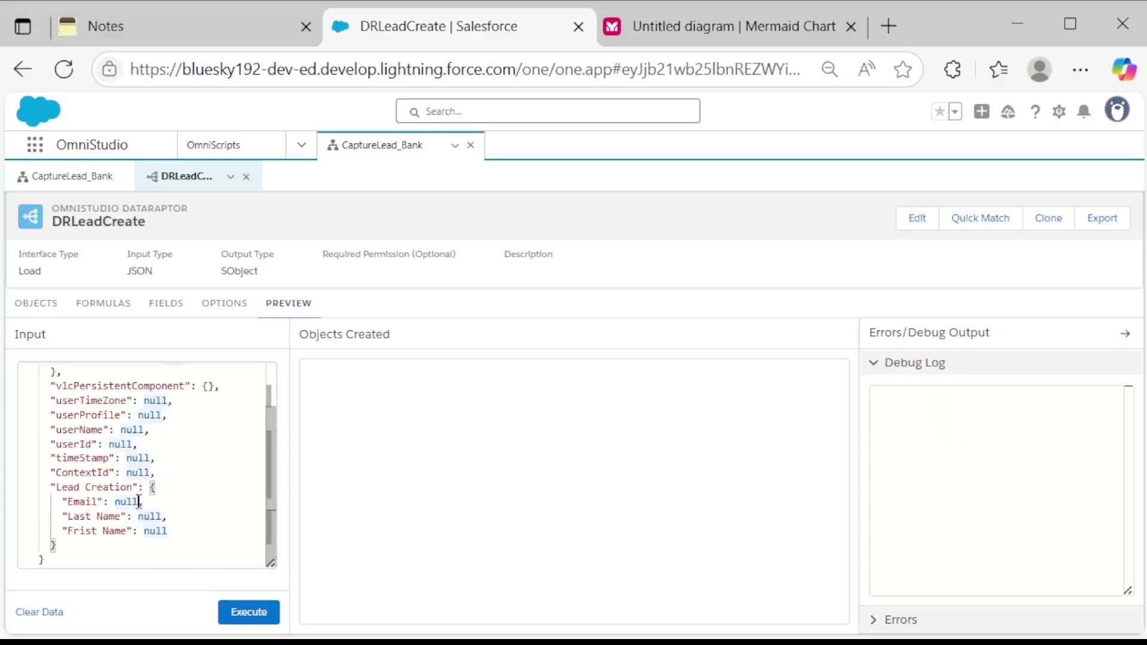
{"action": "key", "text": "BackSpace"}
{"action": "key", "text": "BackSpace"}
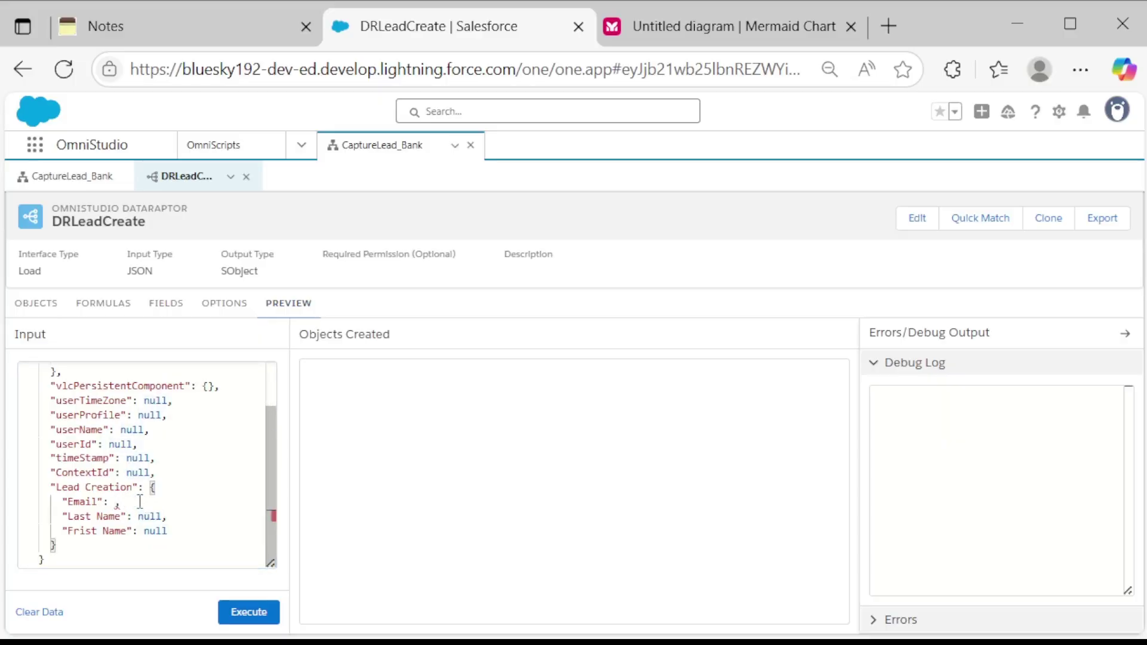
{"action": "type", "text": "''"}
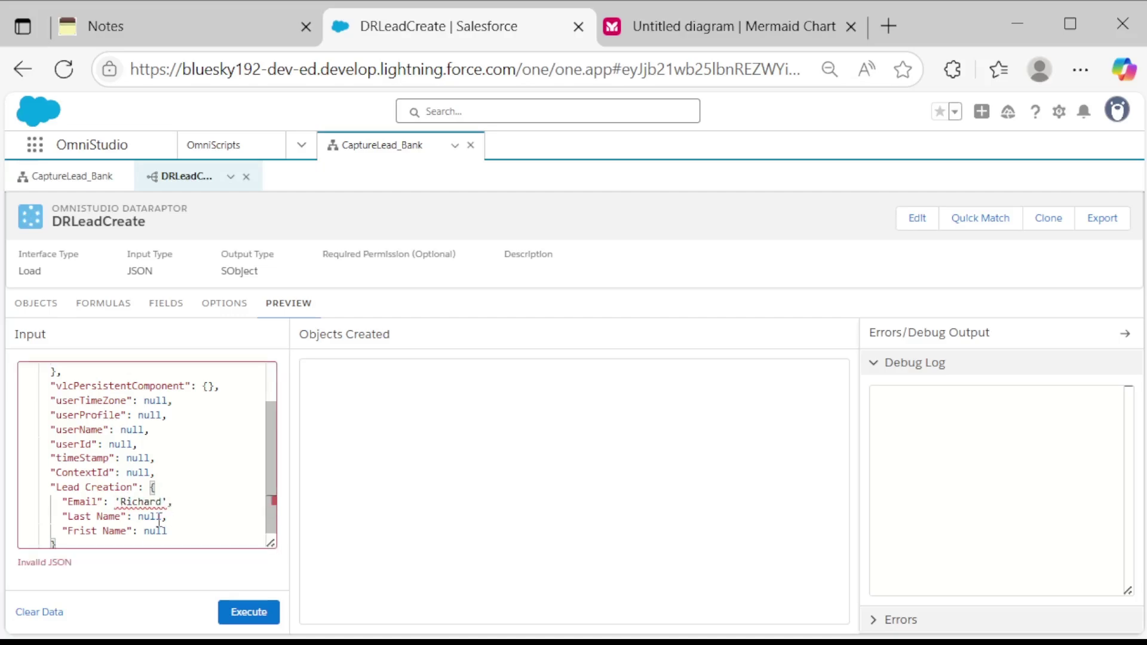
{"action": "double_click", "coordinate": [158, 517]}
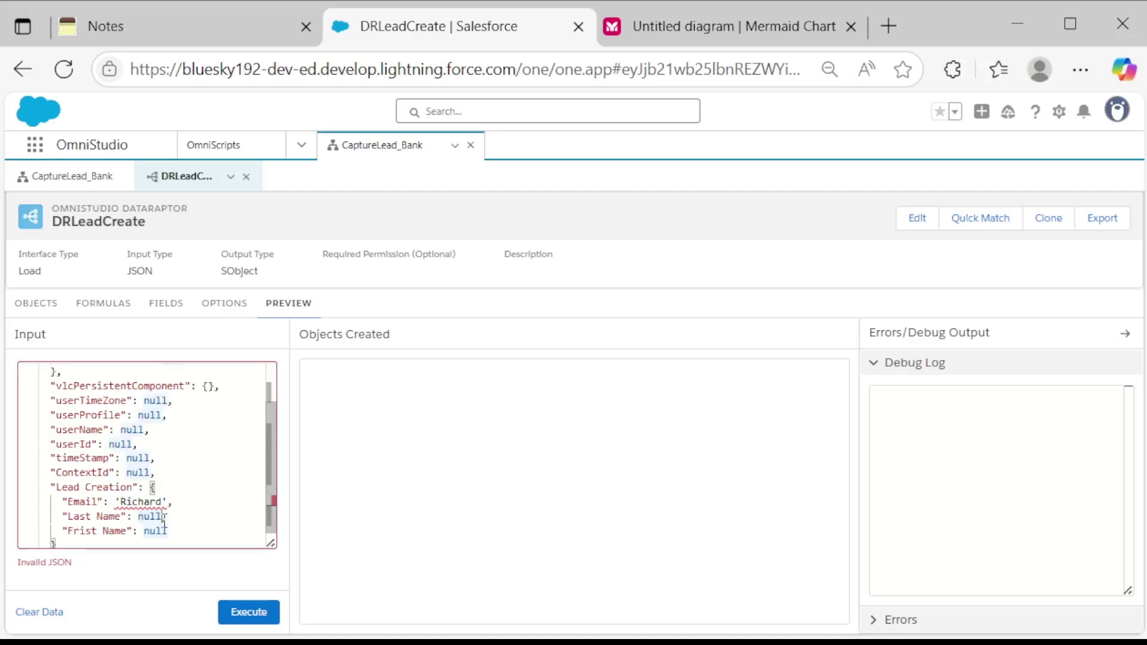
{"action": "key", "text": "BackSpace"}
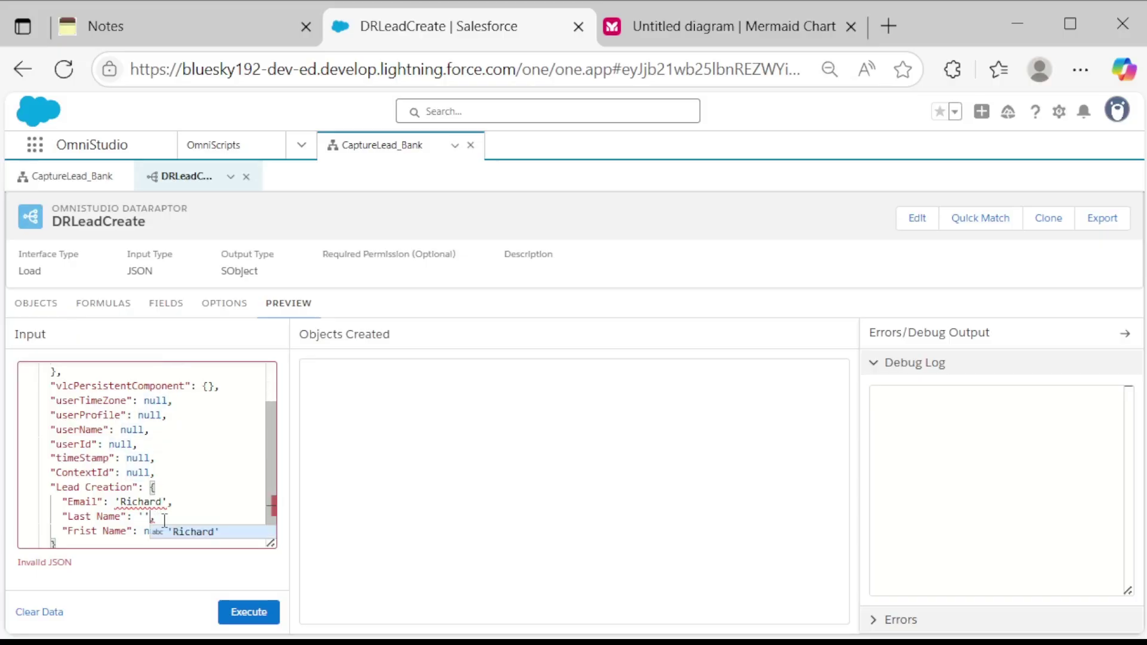
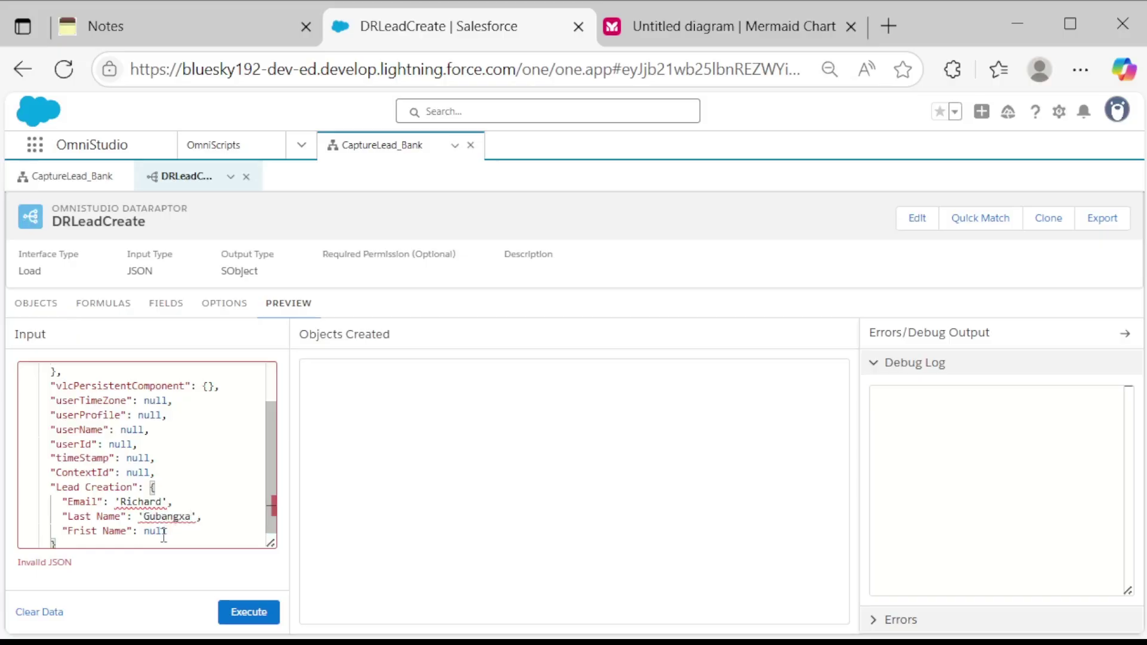
{"action": "left_click", "coordinate": [161, 503]}
{"action": "type", "text": "@gmail.com"}
{"action": "scroll", "coordinate": [161, 503], "scroll_direction": "up", "scroll_amount": 2}
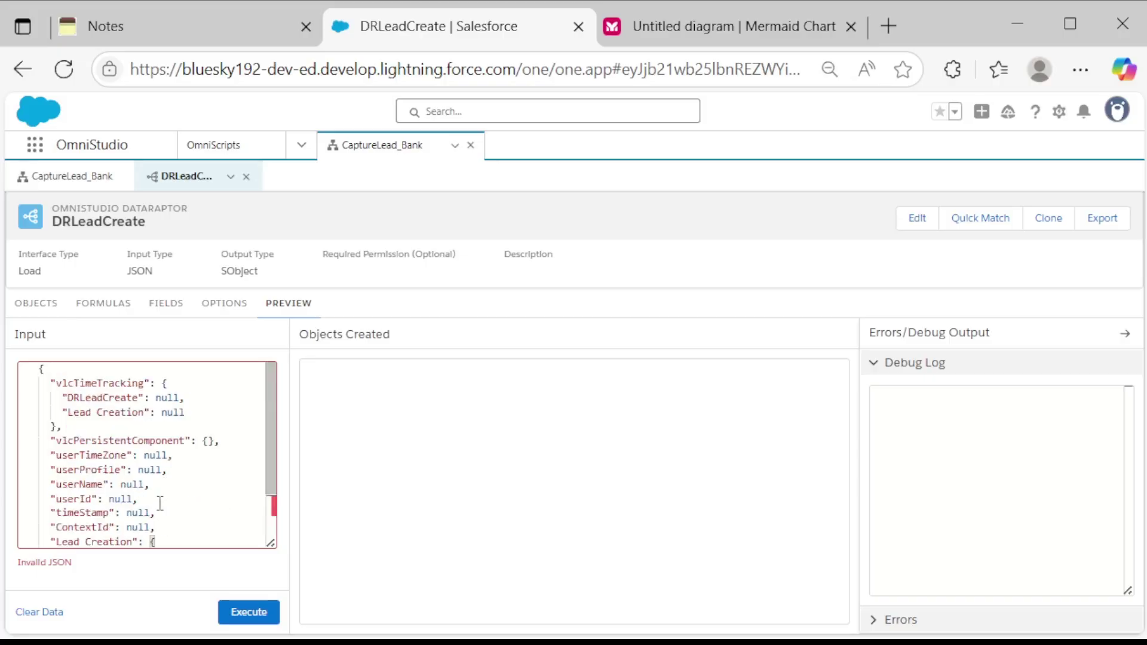
{"action": "scroll", "coordinate": [161, 505], "scroll_direction": "down", "scroll_amount": 2}
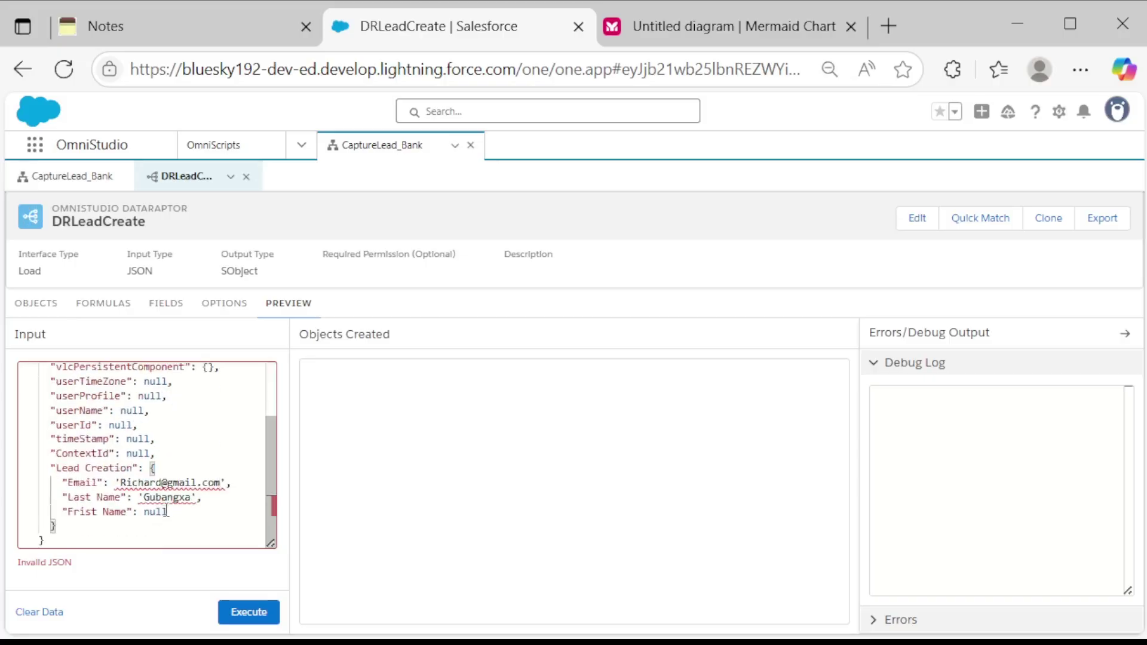
{"action": "double_click", "coordinate": [161, 512]}
{"action": "key", "text": "BackSpace"}
{"action": "type", "text": "'"}
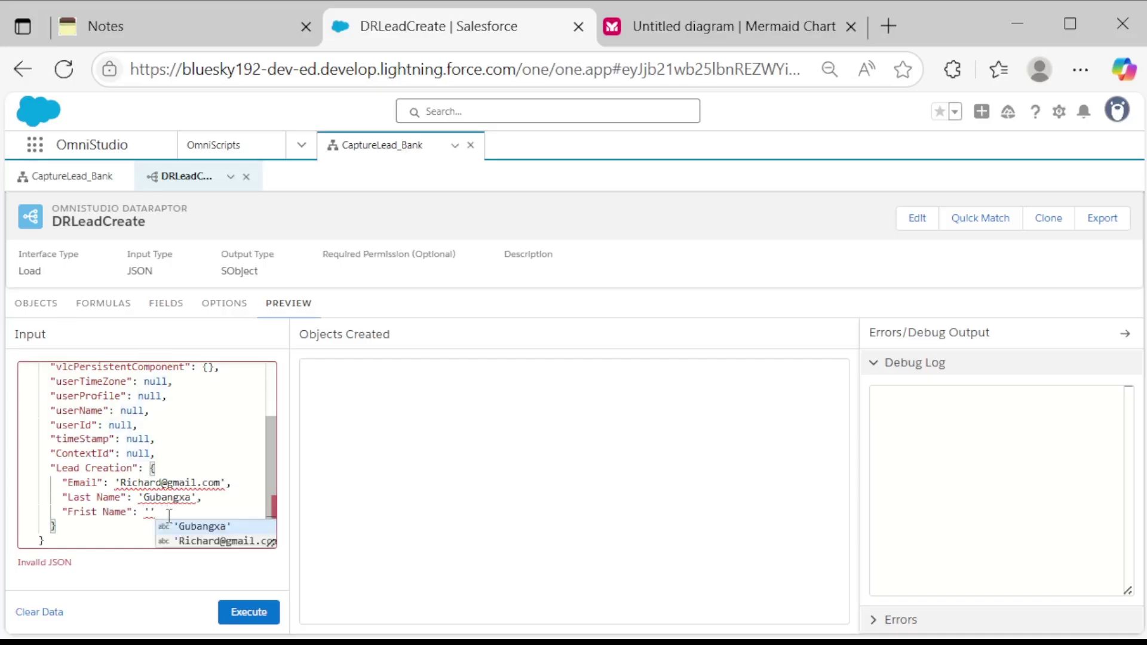
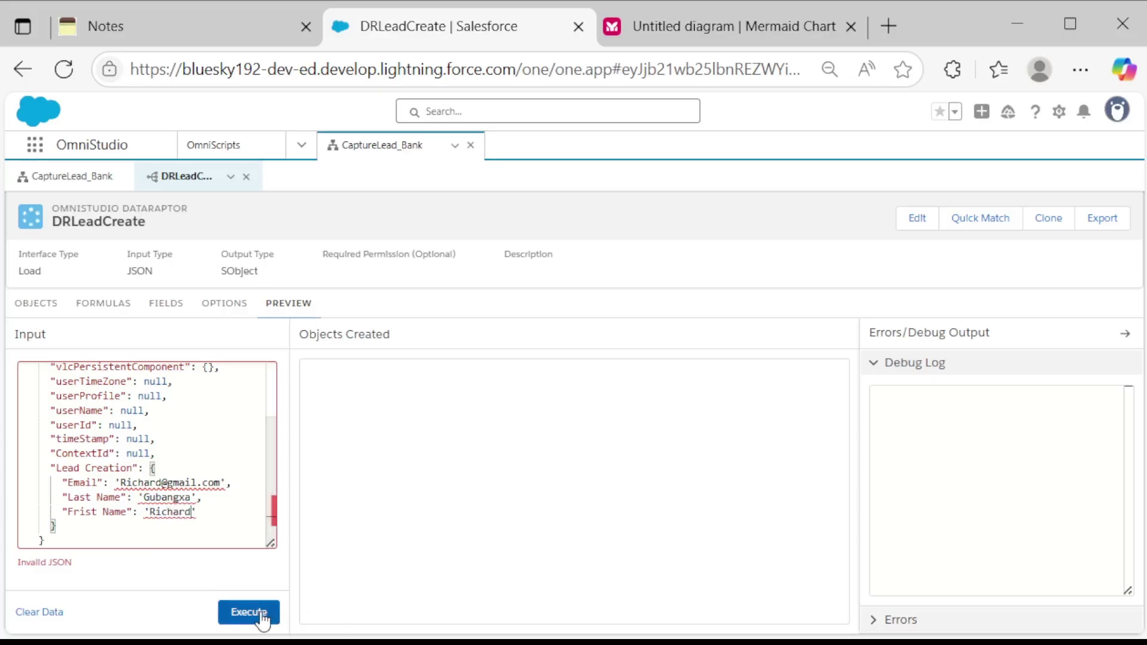
Lowercase the sample email's first letter, remove its extra quotes, and execute the preview.
{"action": "left_click", "coordinate": [157, 484]}
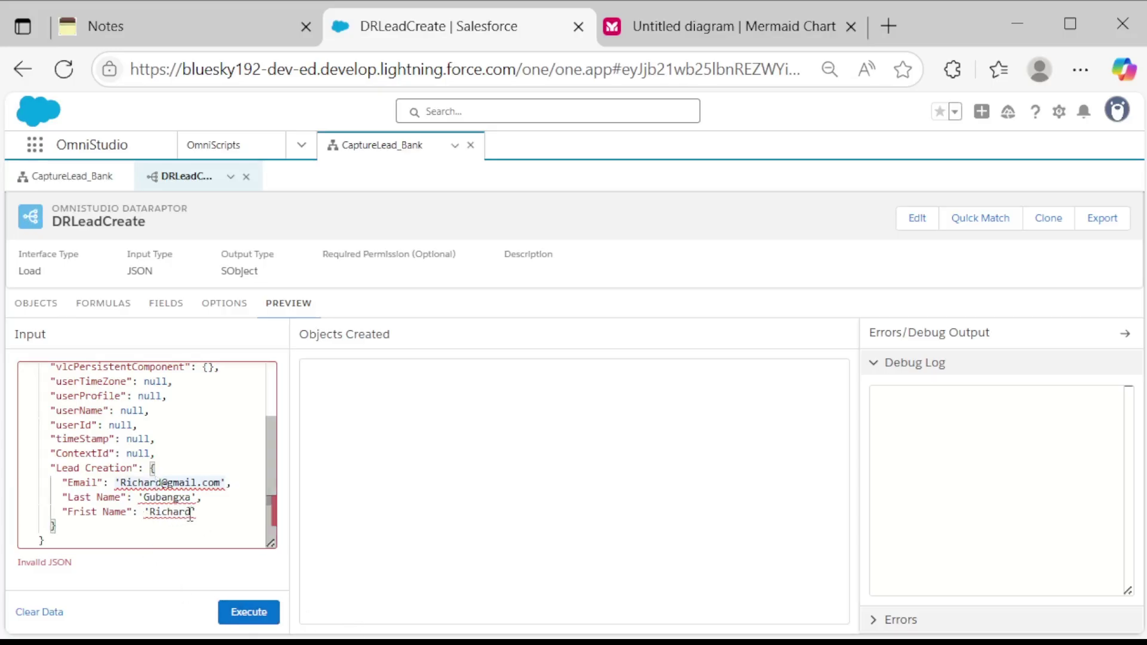
{"action": "left_click", "coordinate": [122, 496]}
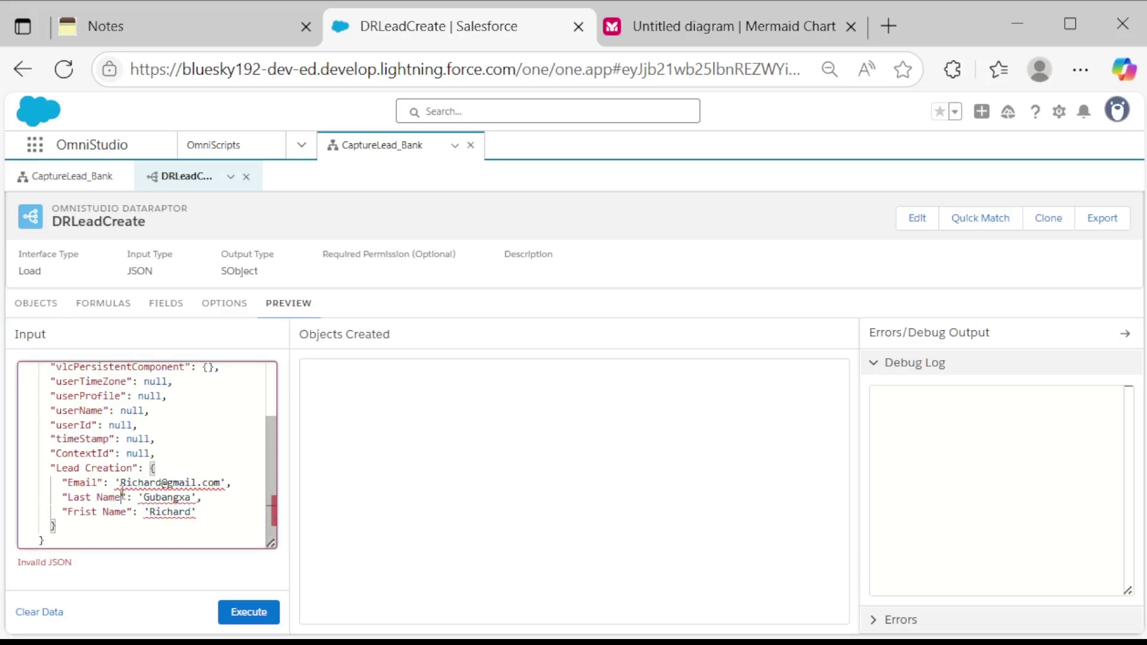
{"action": "left_click", "coordinate": [156, 483]}
{"action": "left_click", "coordinate": [126, 483]}
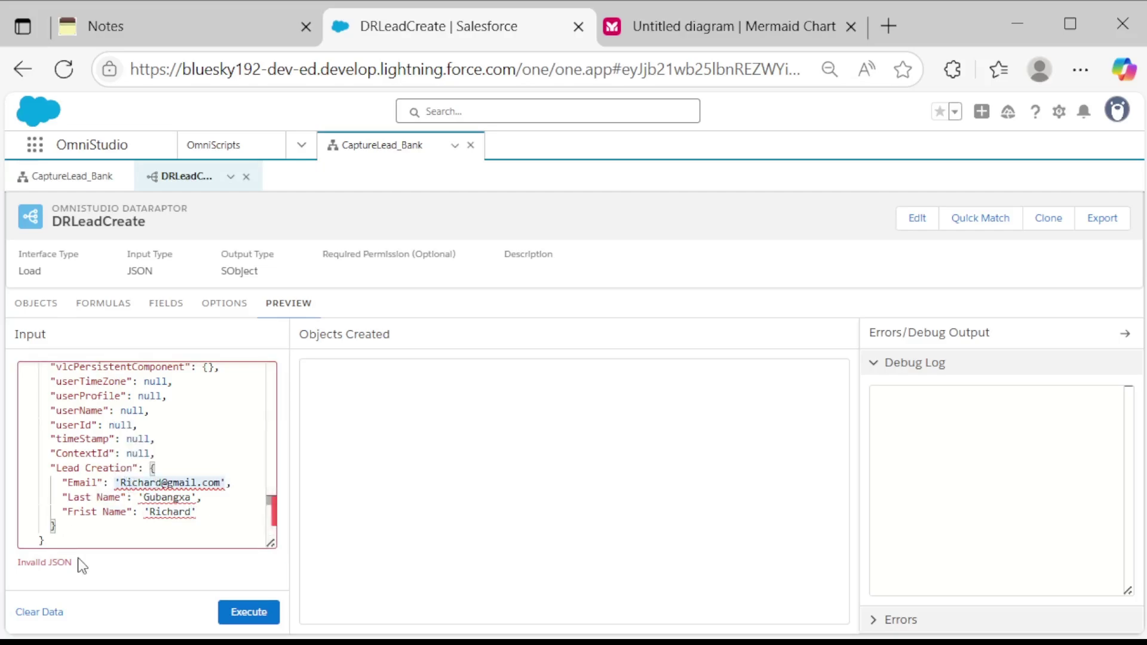
{"action": "key", "text": "alt+Tab"}
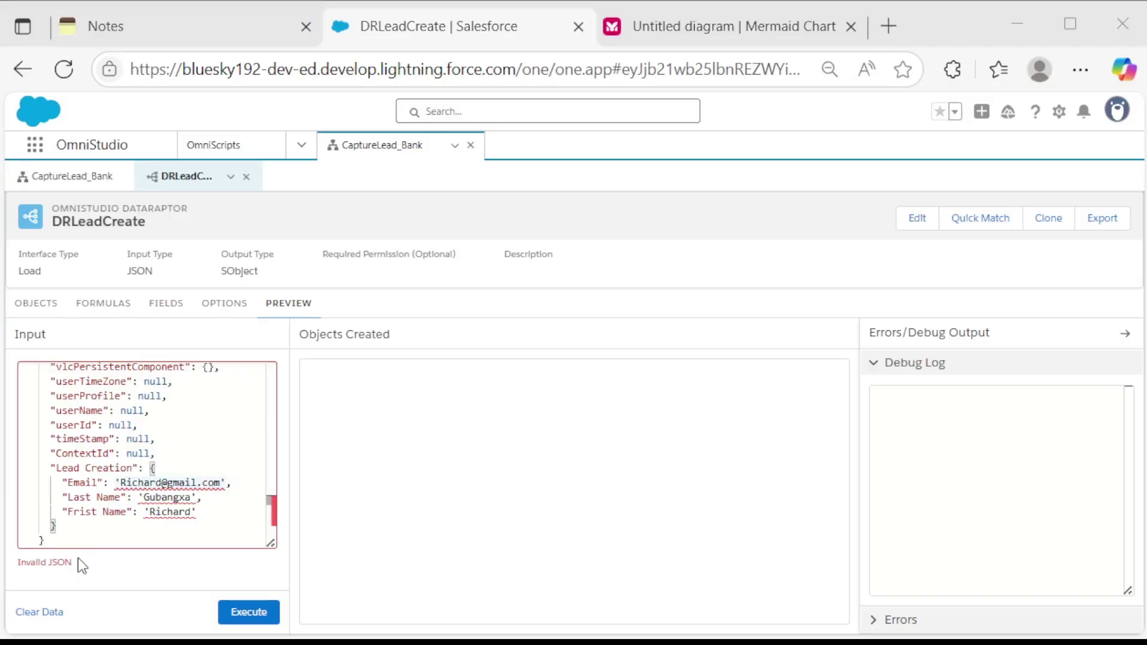
{"action": "key", "text": "alt+Tab"}
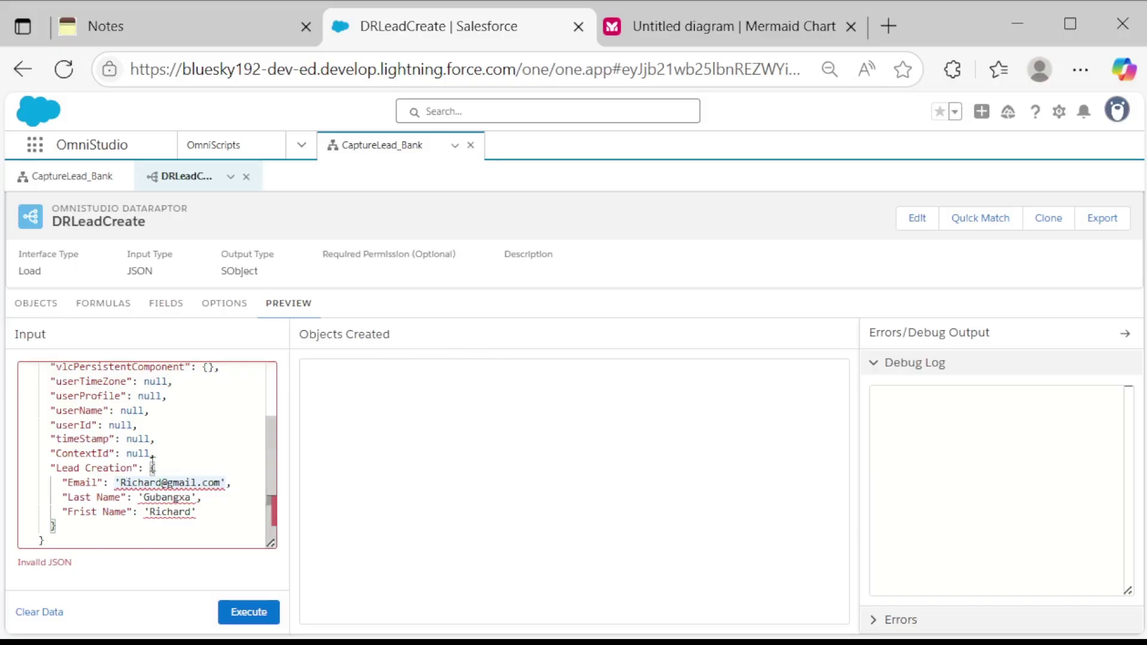
{"action": "key", "text": "BackSpace"}
{"action": "type", "text": "r"}
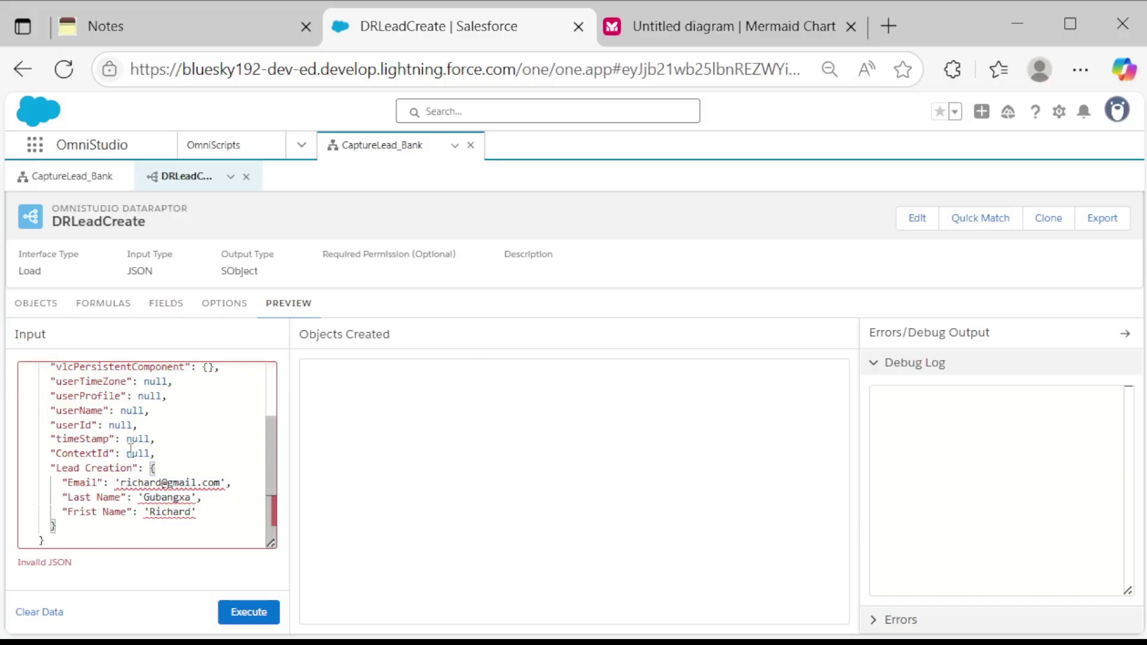
{"action": "left_click", "coordinate": [217, 482]}
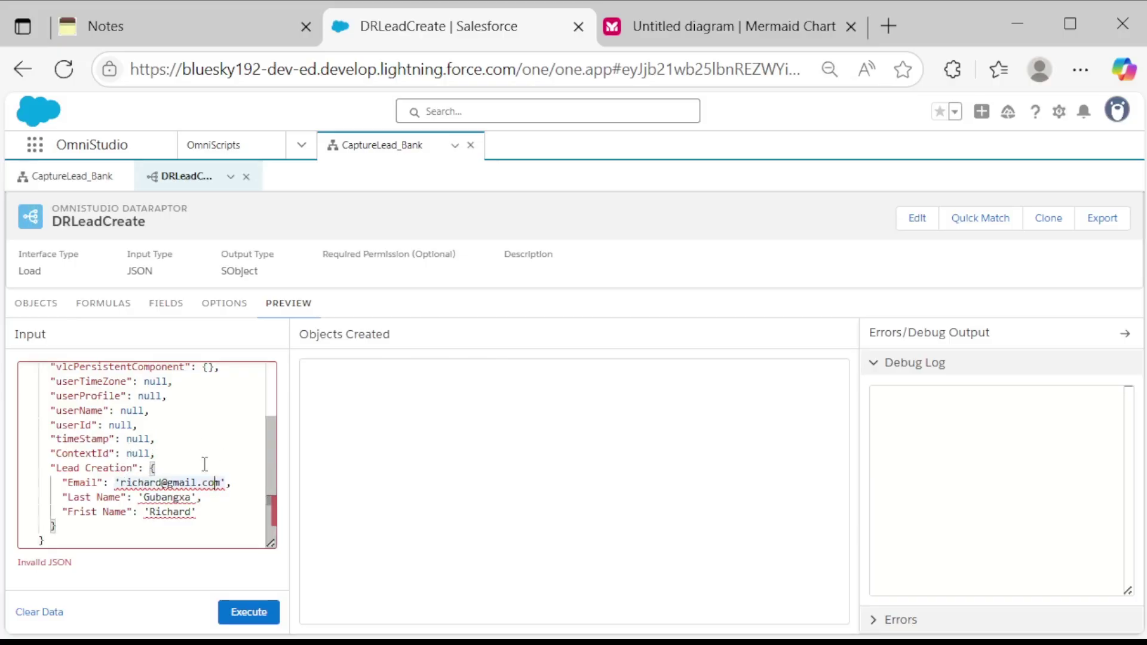
{"action": "left_click", "coordinate": [228, 483]}
{"action": "mouse_move", "coordinate": [225, 490]}
{"action": "key", "text": "BackSpace"}
{"action": "left_click", "coordinate": [120, 482]}
{"action": "key", "text": "BackSpace"}
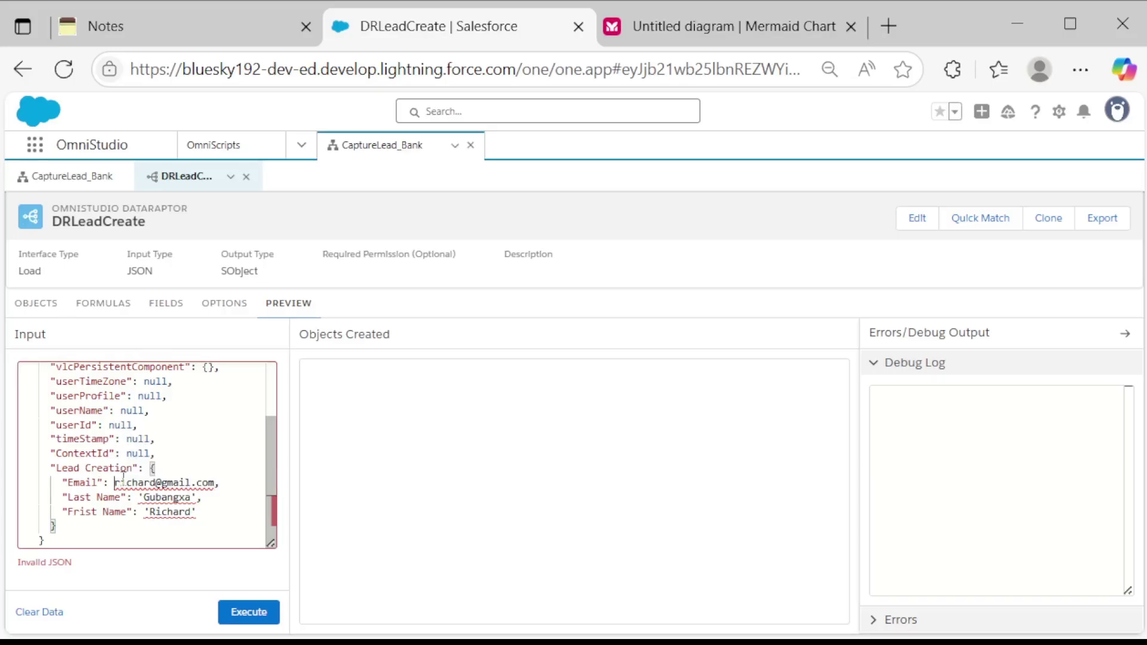
{"action": "left_click", "coordinate": [244, 504]}
{"action": "left_click", "coordinate": [224, 612]}
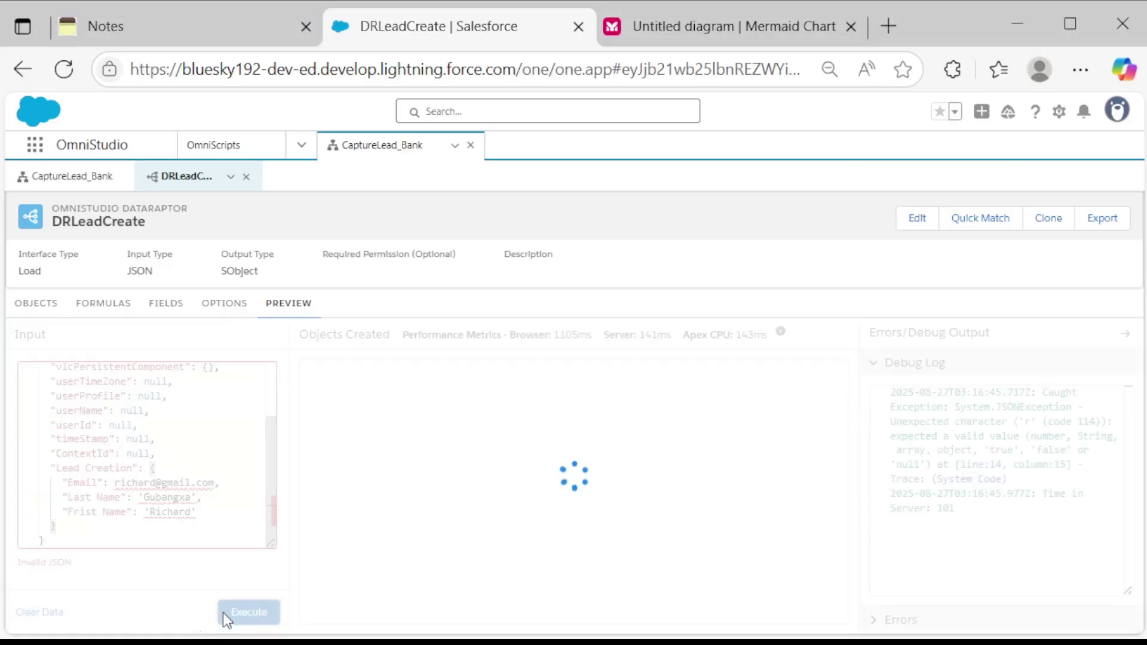
Re-run the preview, then remove the extra quotes around the Email test value.
{"action": "left_click", "coordinate": [225, 612]}
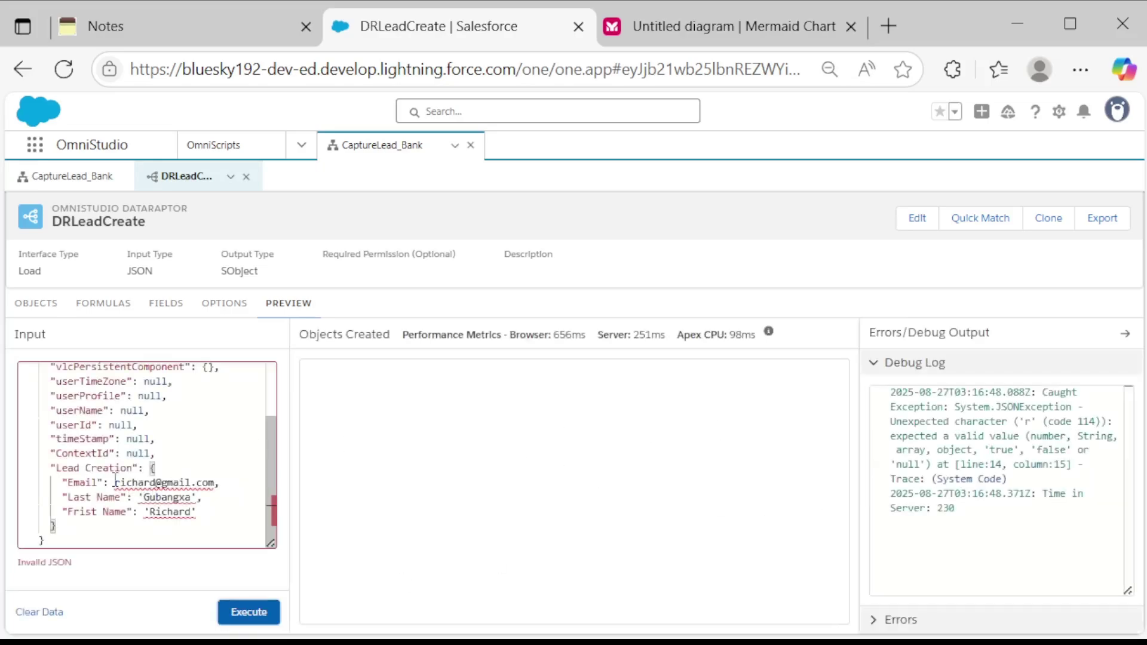
{"action": "double_click", "coordinate": [114, 484]}
{"action": "type", "text": "''"}
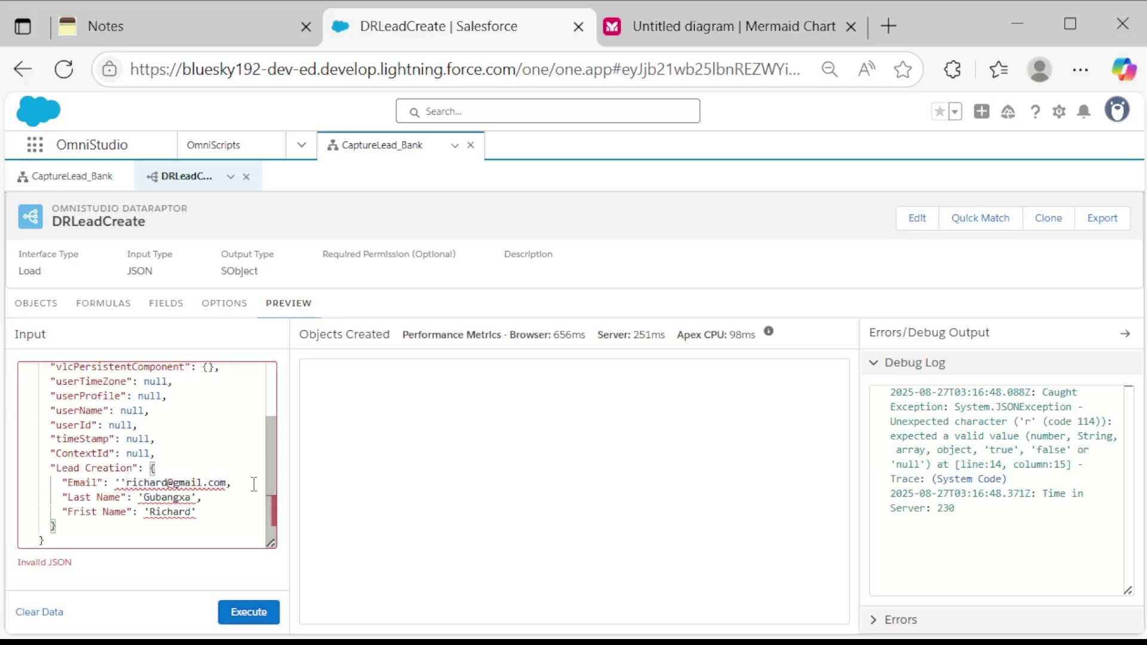
{"action": "left_click", "coordinate": [229, 484]}
{"action": "type", "text": "''"}
{"action": "key", "text": "BackSpace"}
{"action": "left_click", "coordinate": [117, 482]}
{"action": "key", "text": "BackSpace"}
Replace the First Name value's single quotes with a double quote and drop its comma.
{"action": "left_click", "coordinate": [198, 515]}
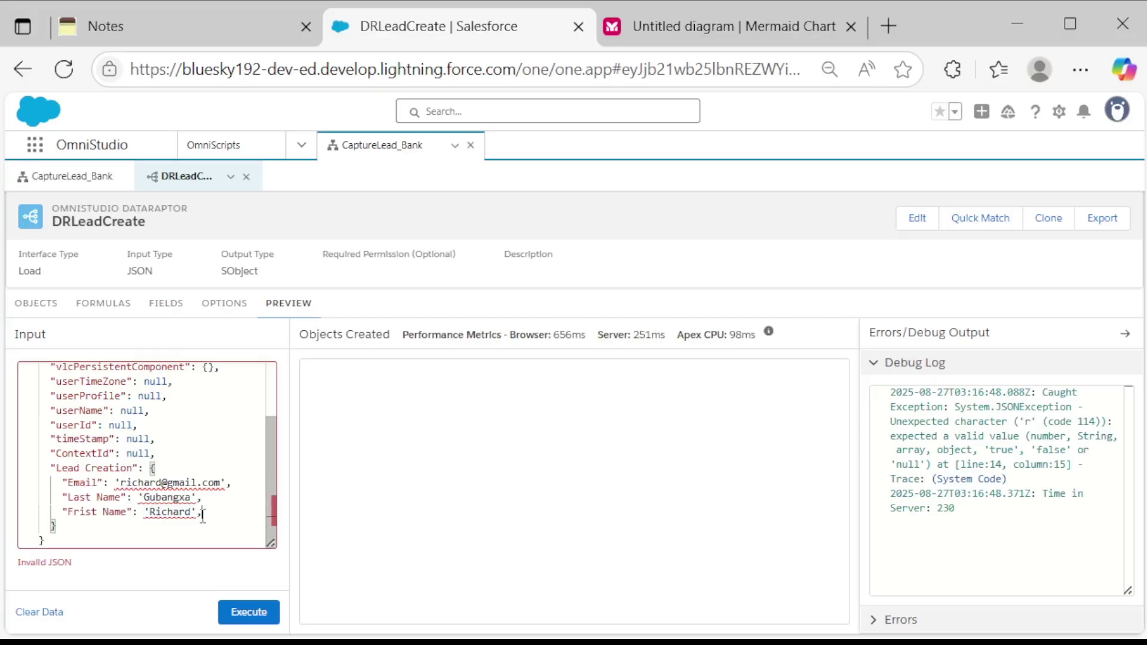
{"action": "type", "text": ","}
{"action": "key", "text": "BackSpace"}
{"action": "left_click", "coordinate": [194, 518]}
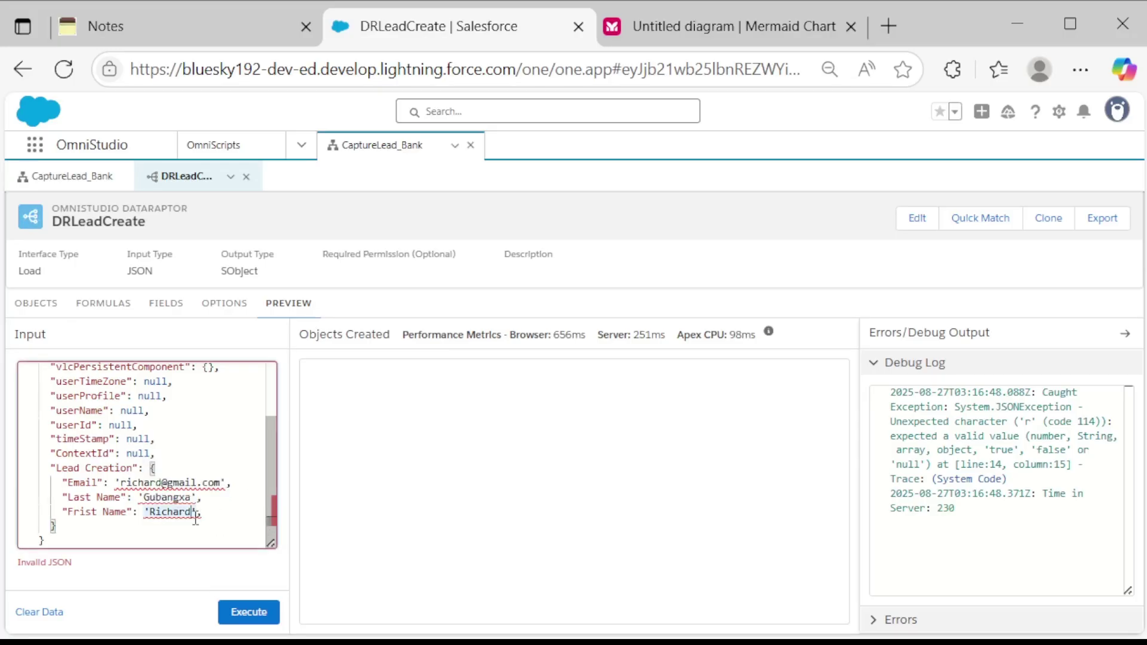
{"action": "left_click", "coordinate": [198, 514]}
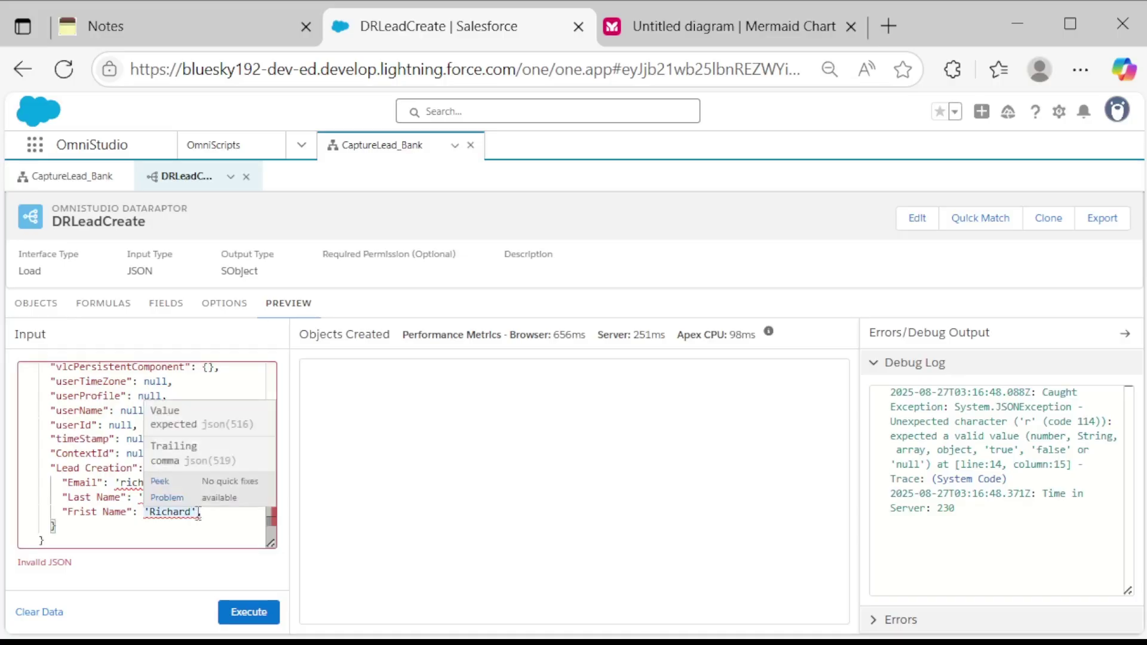
{"action": "key", "text": "BackSpace"}
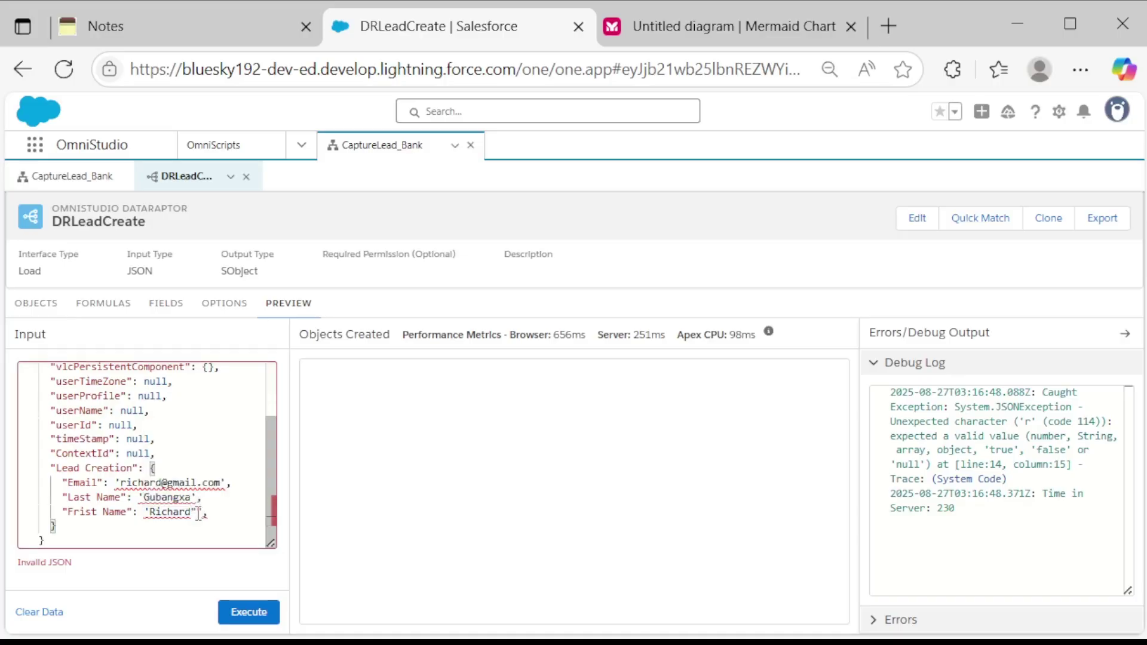
{"action": "key", "text": "Delete"}
{"action": "key", "text": "BackSpace"}
{"action": "type", "text": "\""}
Swap the single quotes around the Last Name value for double quotes.
{"action": "key", "text": "Up"}
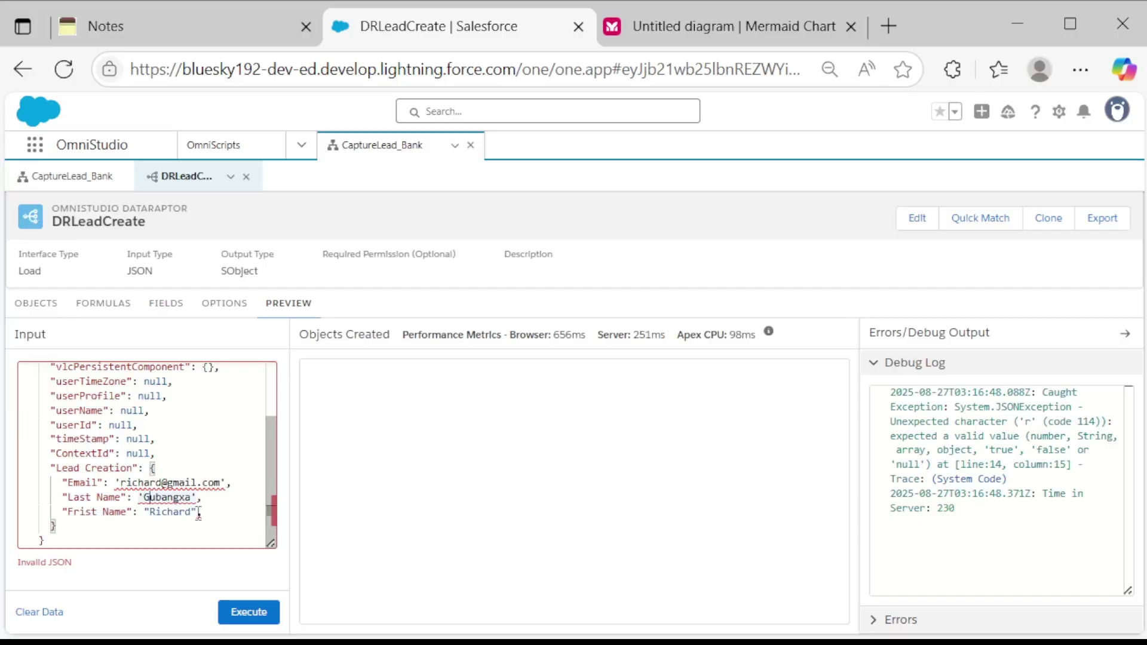
{"action": "key", "text": "BackSpace"}
{"action": "type", "text": "\"\""}
{"action": "key", "text": "BackSpace"}
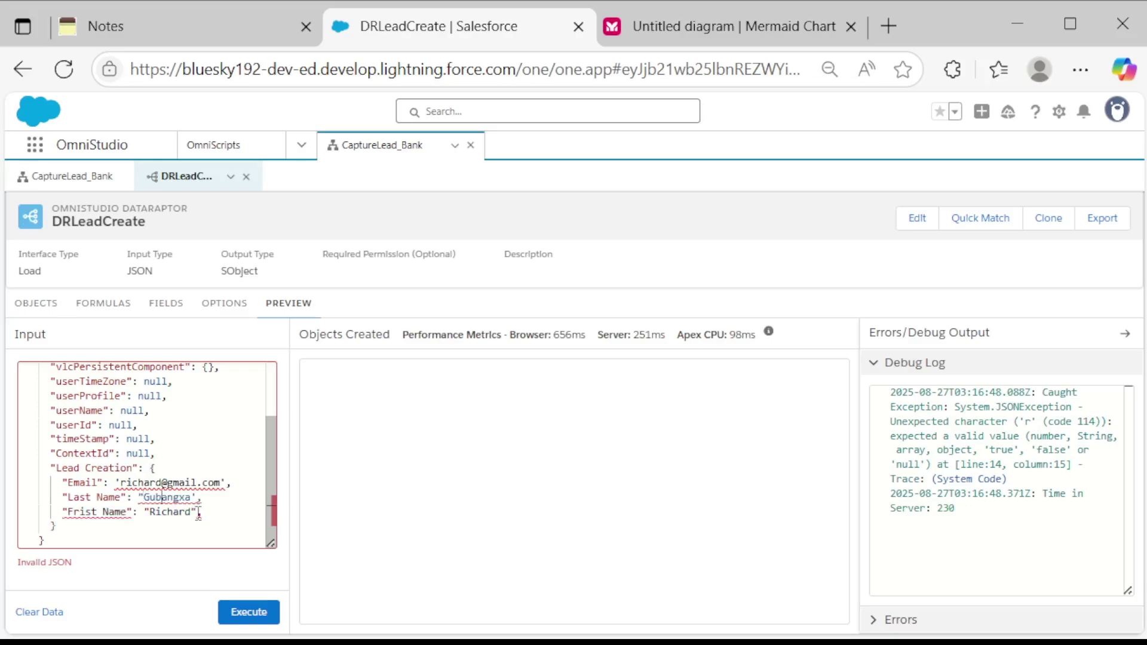
{"action": "key", "text": "ctrl+shift+Right"}
{"action": "key", "text": "BackSpace"}
{"action": "type", "text": "\"\""}
{"action": "key", "text": "BackSpace"}
Put double quotes around the Email value and execute the preview again.
{"action": "key", "text": "Up"}
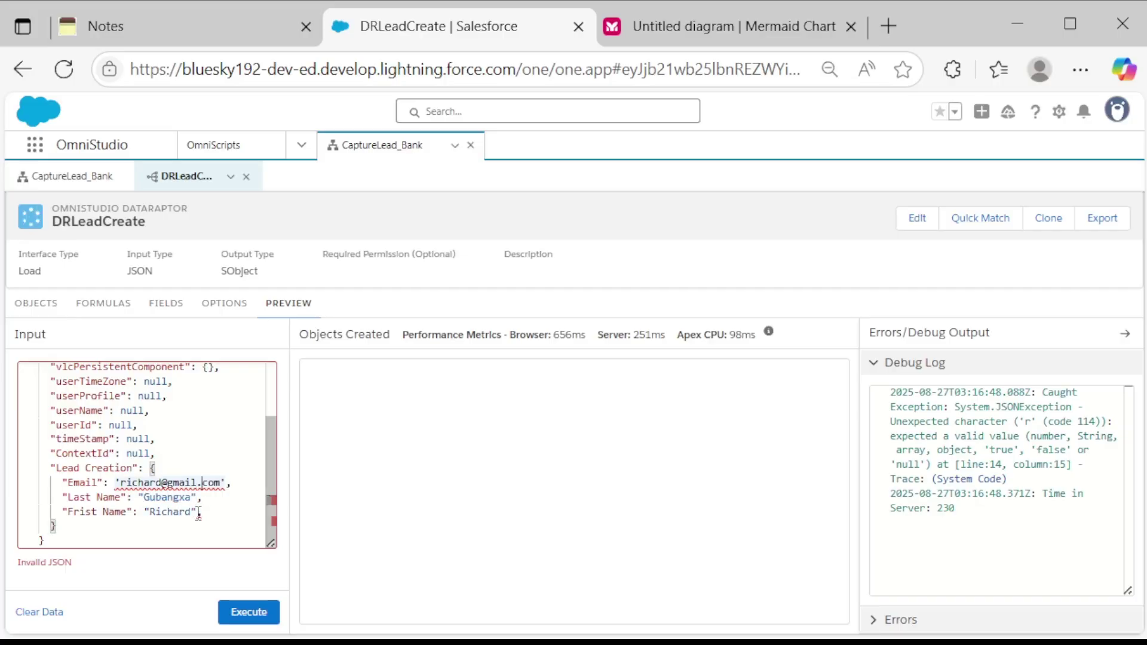
{"action": "key", "text": "Right"}
{"action": "key", "text": "Right"}
{"action": "key", "text": "BackSpace"}
{"action": "type", "text": "\""}
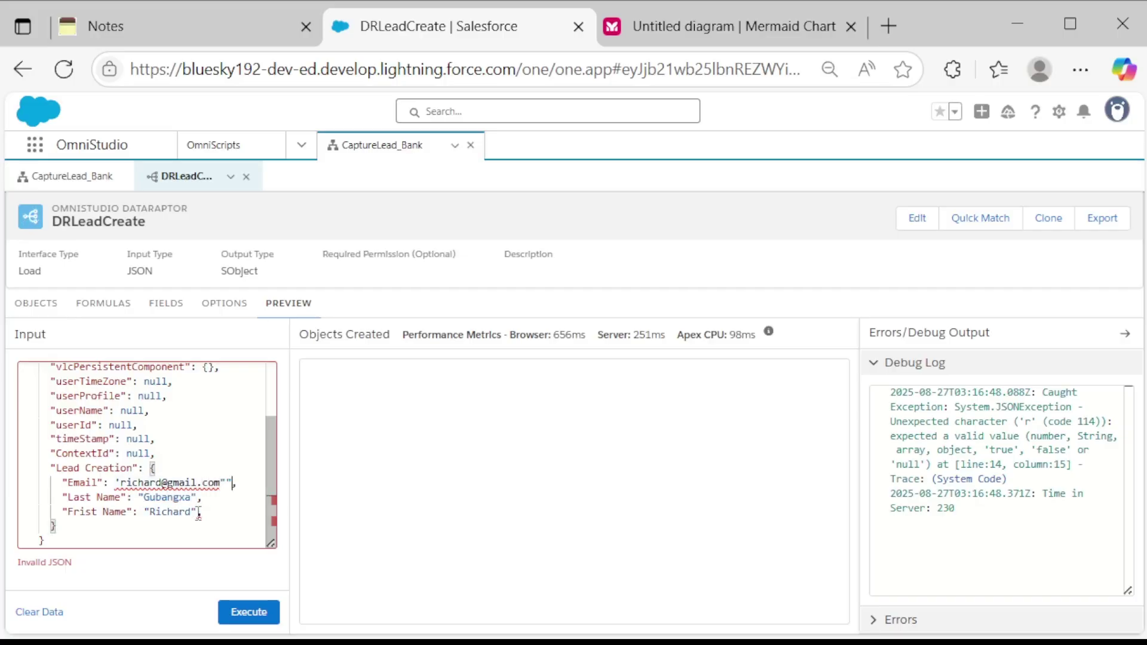
{"action": "key", "text": "Left"}
{"action": "key", "text": "Left"}
{"action": "key", "text": "Left"}
{"action": "key", "text": "Left"}
{"action": "key", "text": "Left"}
{"action": "key", "text": "Left"}
{"action": "key", "text": "Left"}
{"action": "key", "text": "Left"}
{"action": "key", "text": "Left"}
{"action": "key", "text": "Left"}
{"action": "key", "text": "Left"}
{"action": "key", "text": "Left"}
{"action": "key", "text": "Left"}
{"action": "key", "text": "Left"}
{"action": "key", "text": "Left"}
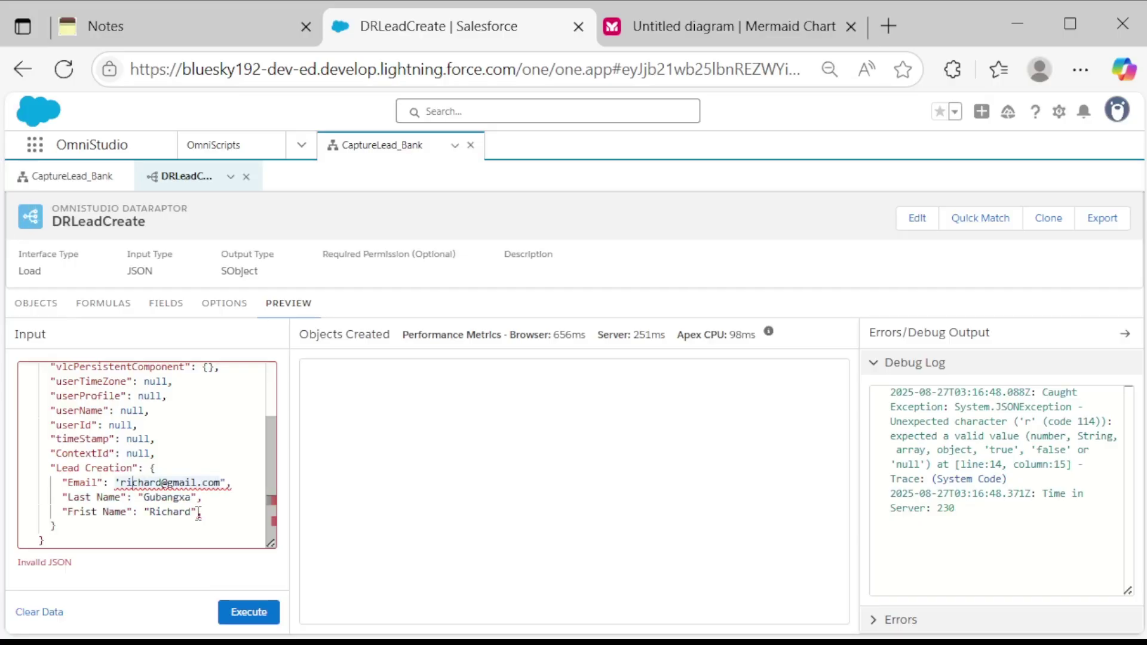
{"action": "key", "text": "BackSpace"}
{"action": "type", "text": "\""}
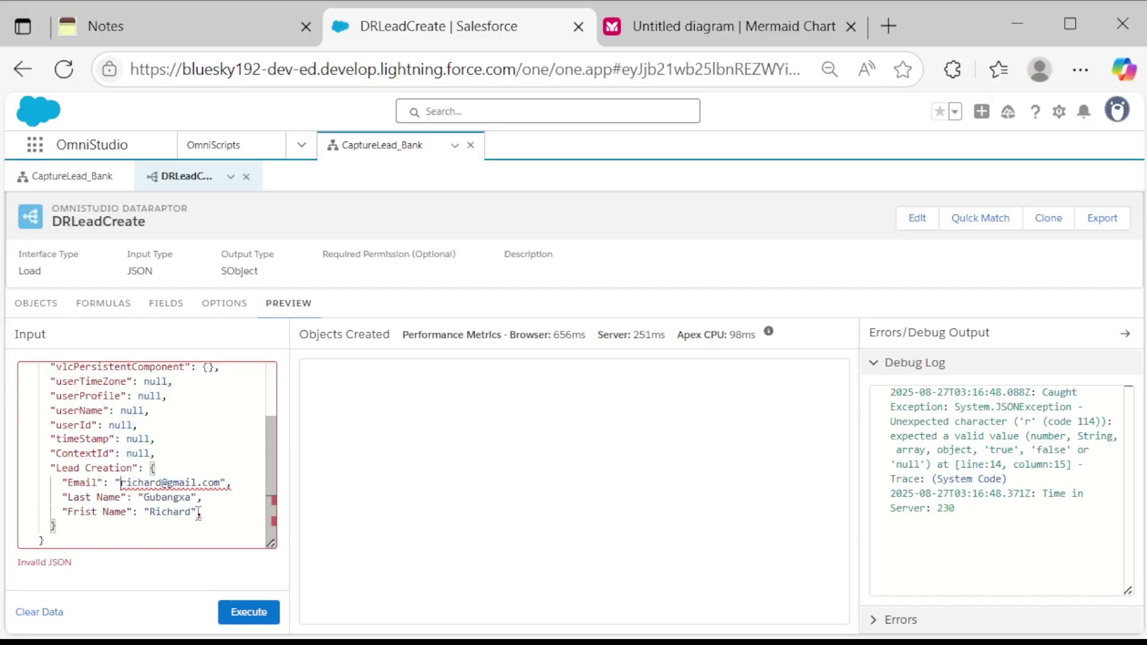
{"action": "left_click", "coordinate": [245, 611]}
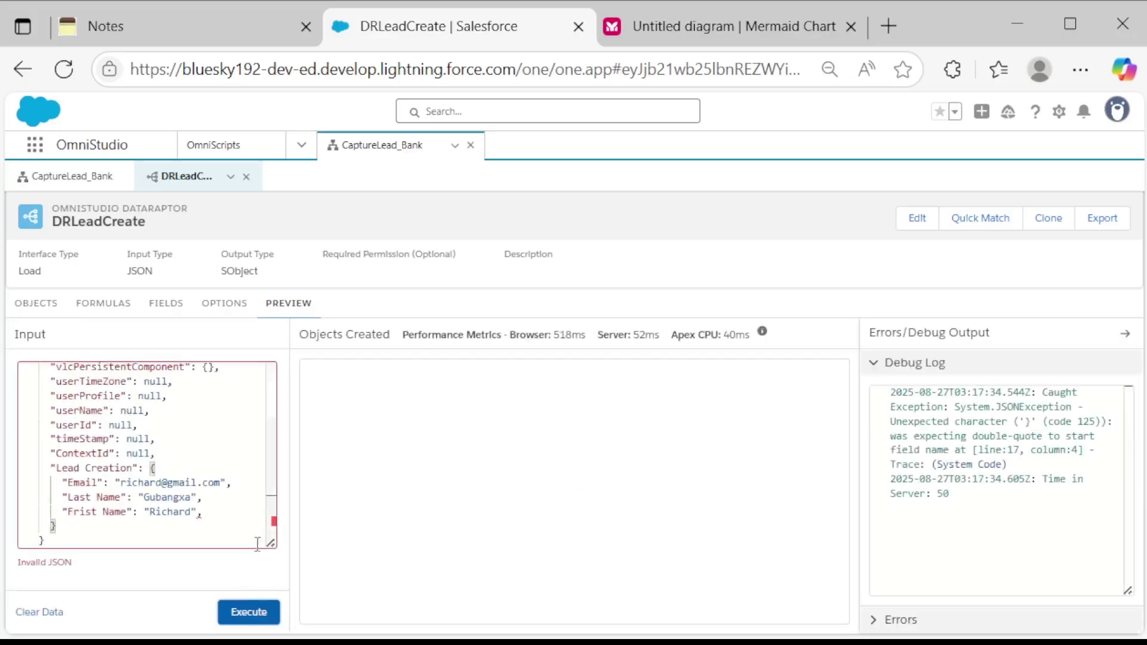
{"action": "scroll", "coordinate": [194, 499], "scroll_direction": "up", "scroll_amount": 2}
{"action": "scroll", "coordinate": [194, 499], "scroll_direction": "down", "scroll_amount": 2}
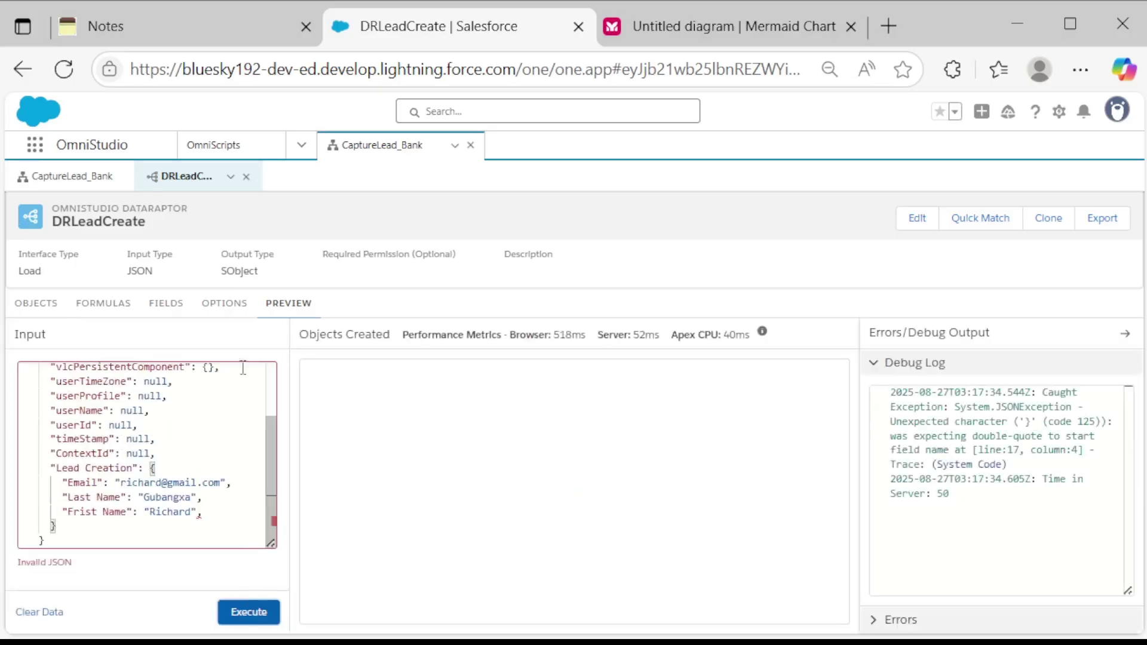
Inspect the Last Name, First Name and Email field mappings on the Fields tab.
{"action": "left_click", "coordinate": [162, 306]}
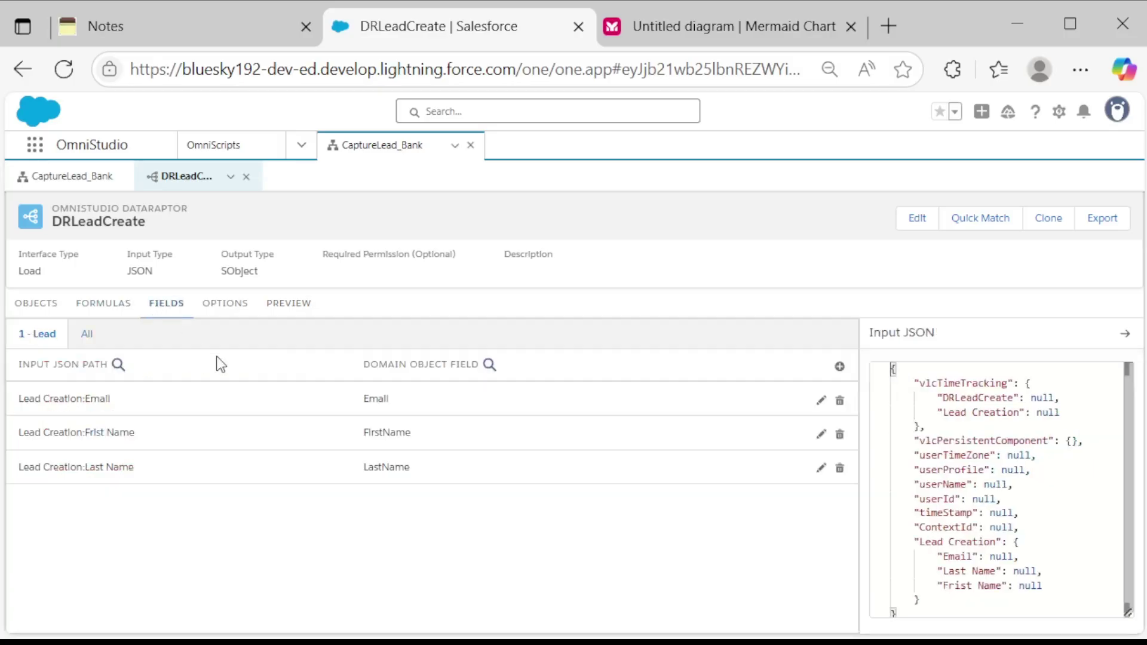
{"action": "left_click", "coordinate": [251, 475]}
{"action": "scroll", "coordinate": [263, 490], "scroll_direction": "down", "scroll_amount": 1}
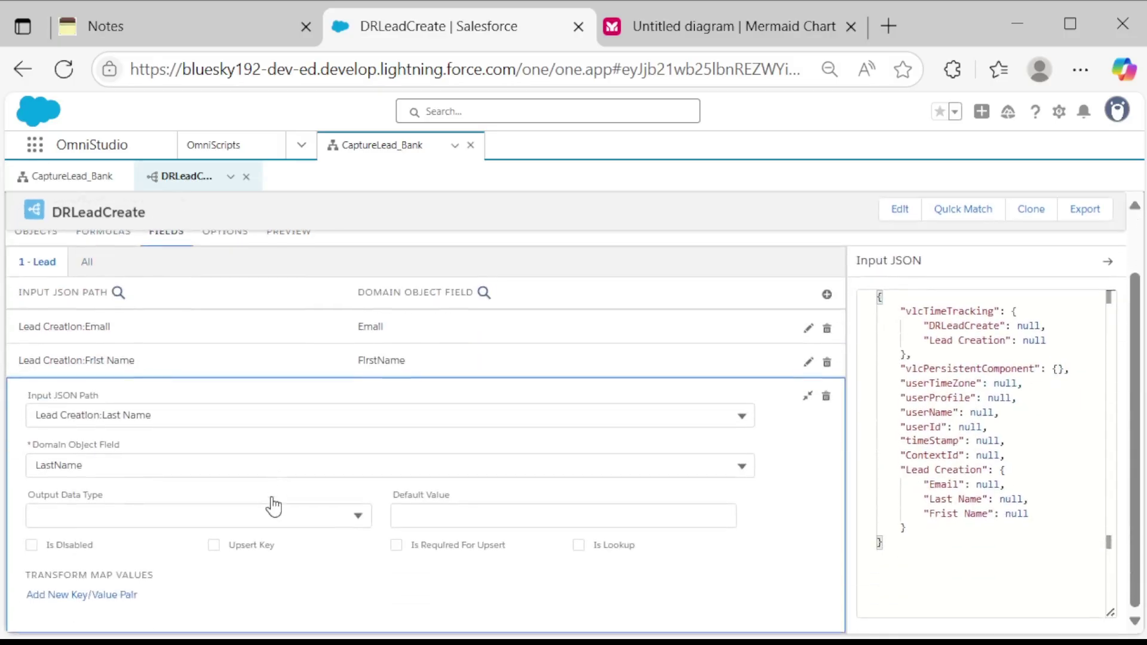
{"action": "left_click", "coordinate": [327, 361]}
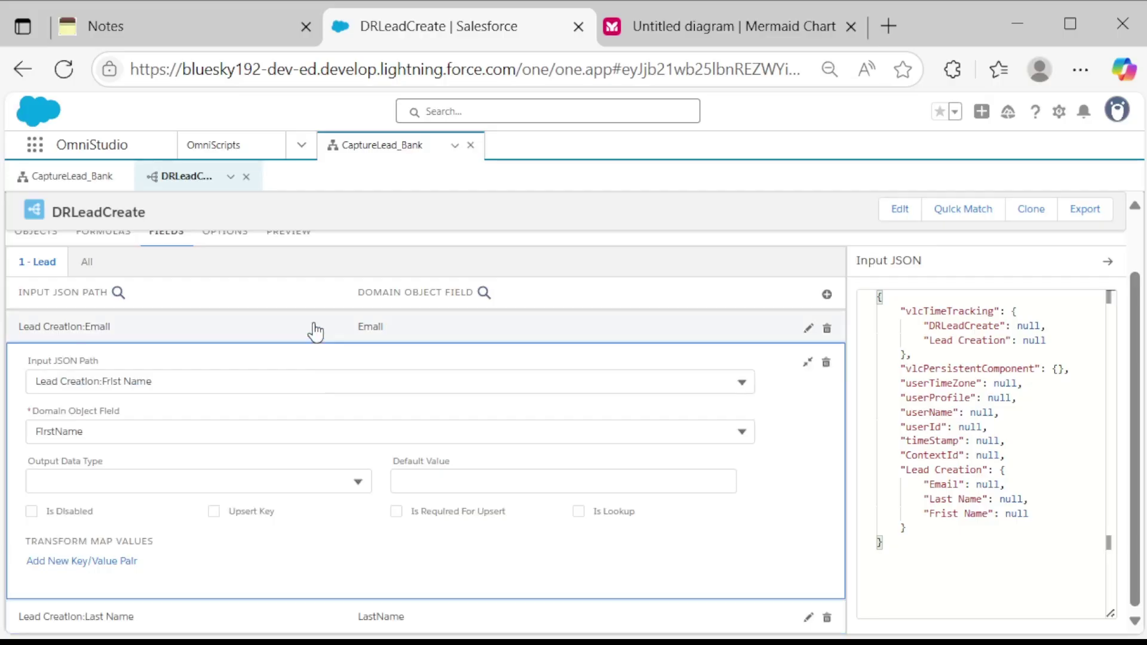
{"action": "left_click", "coordinate": [315, 328]}
Back in Preview, delete the trailing comma after First Name and execute to create the Lead.
{"action": "left_click", "coordinate": [288, 234]}
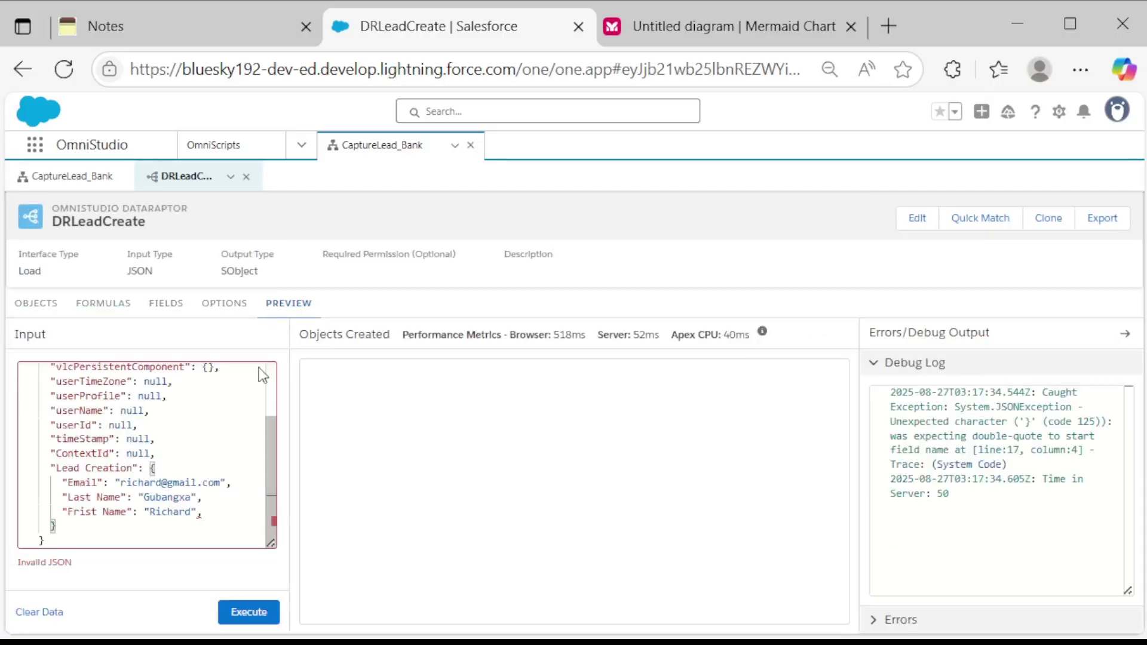
{"action": "left_click", "coordinate": [214, 512]}
{"action": "key", "text": "BackSpace"}
{"action": "left_click", "coordinate": [250, 614]}
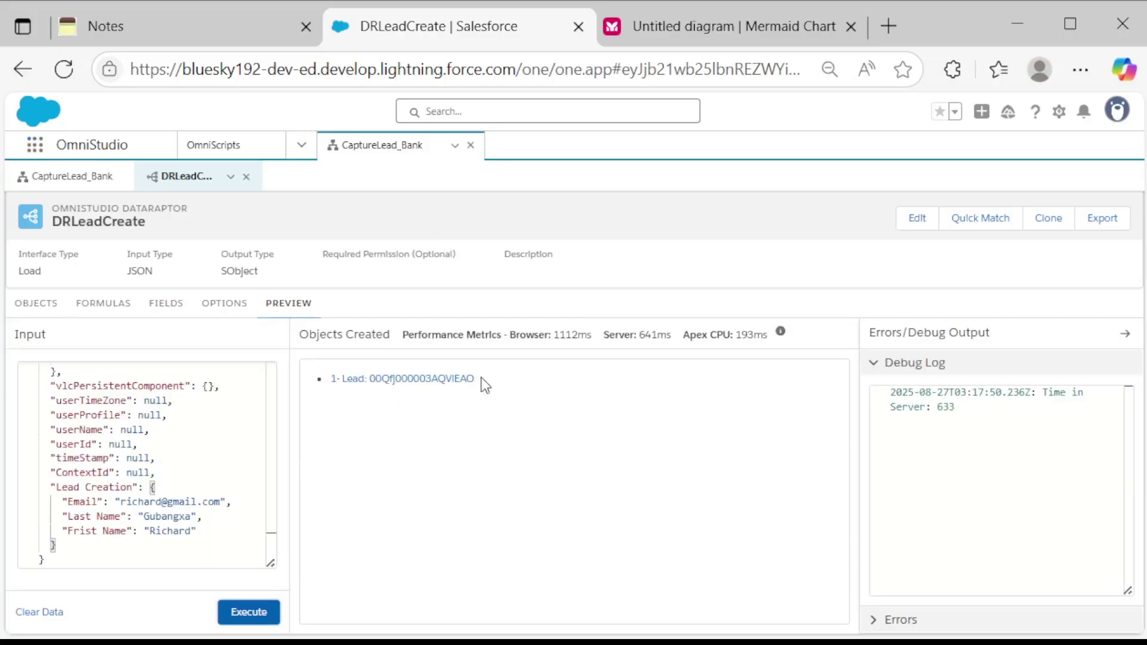
Search the App Launcher for 'lead' and open the Leads list in a new tab.
{"action": "left_click", "coordinate": [35, 148]}
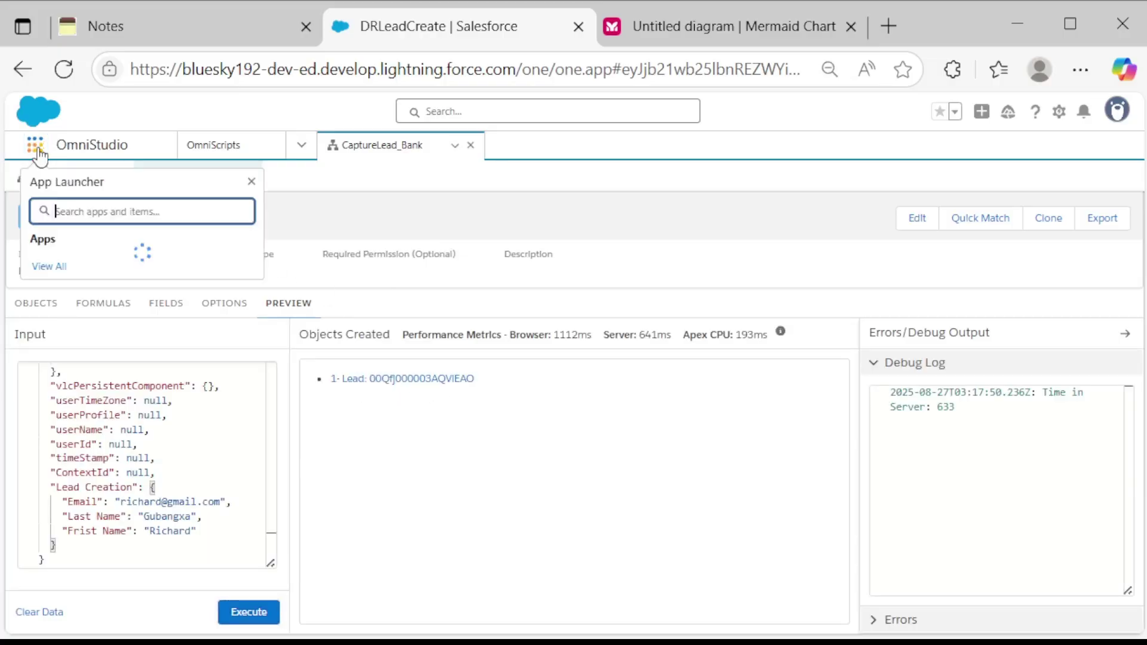
{"action": "type", "text": "lead"}
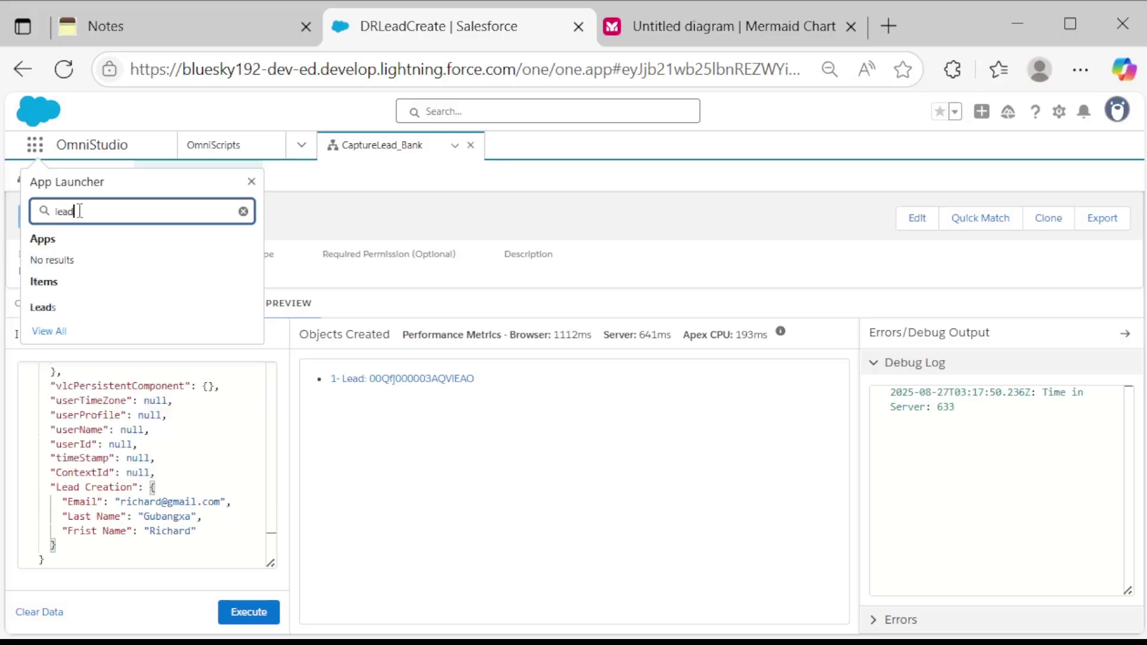
{"action": "key", "text": "Return"}
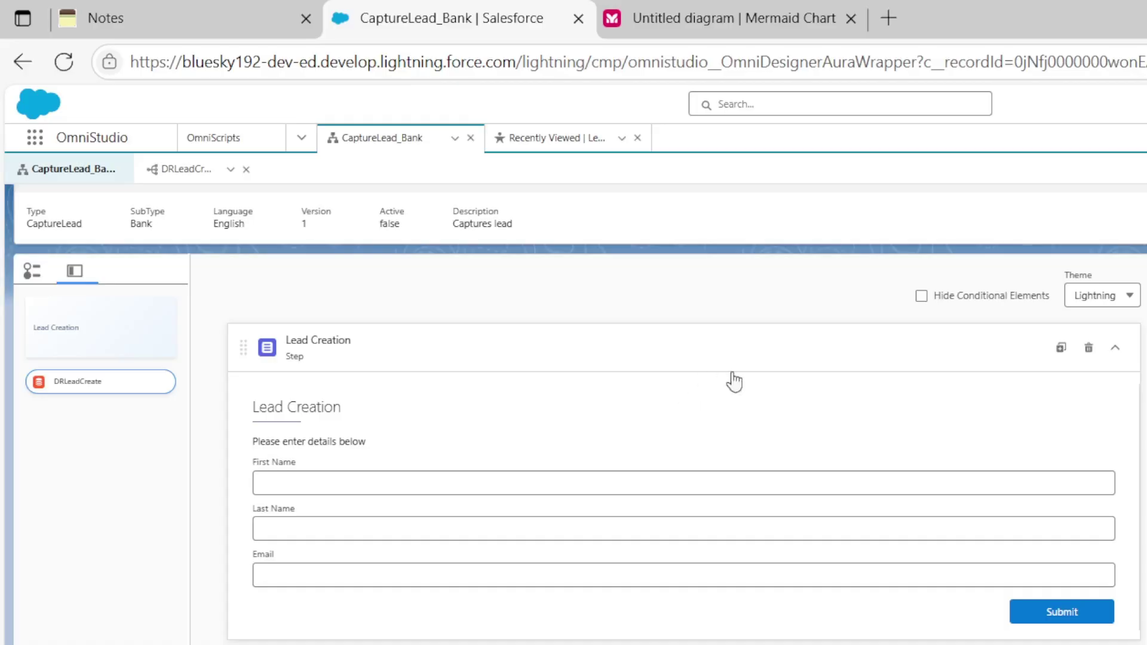
{"action": "scroll", "coordinate": [825, 391], "scroll_direction": "up", "scroll_amount": 1}
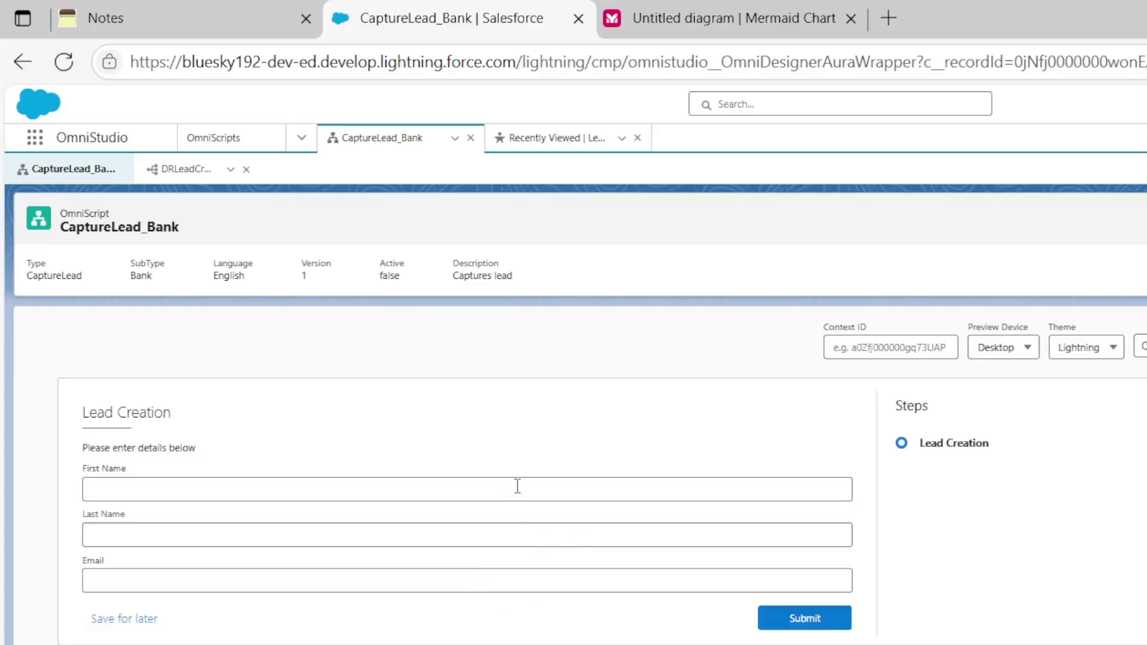
Enter a sample lead's first name, last name and email address, then submit the form.
{"action": "left_click", "coordinate": [517, 486]}
{"action": "type", "text": "Rich"}
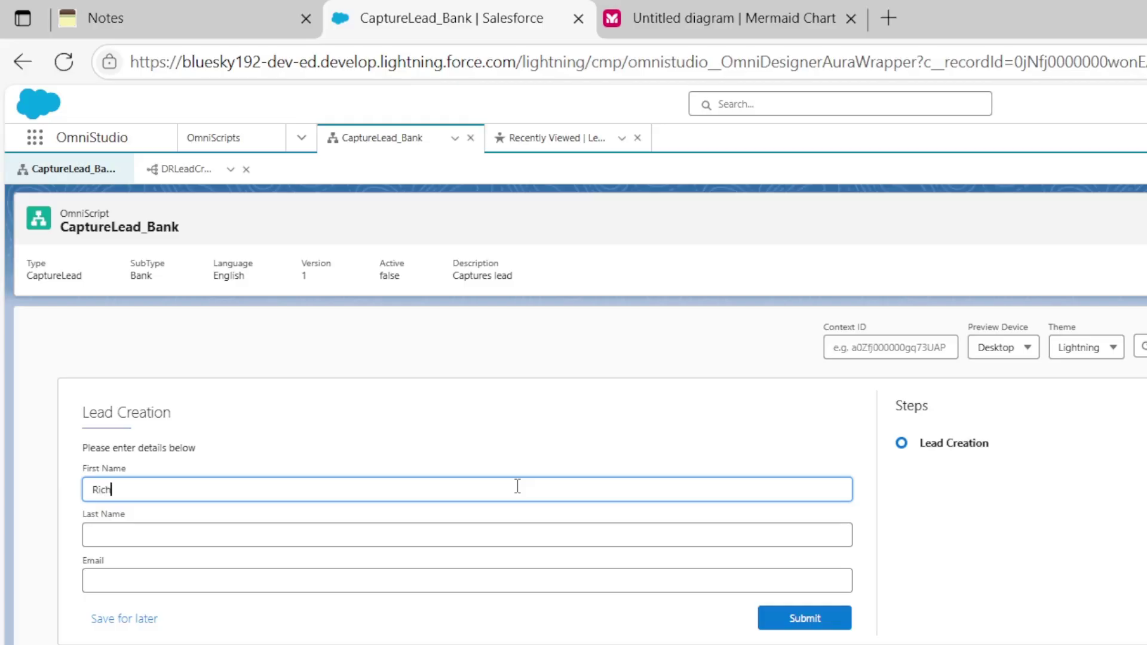
{"action": "left_click", "coordinate": [579, 524]}
{"action": "type", "text": "Ma"}
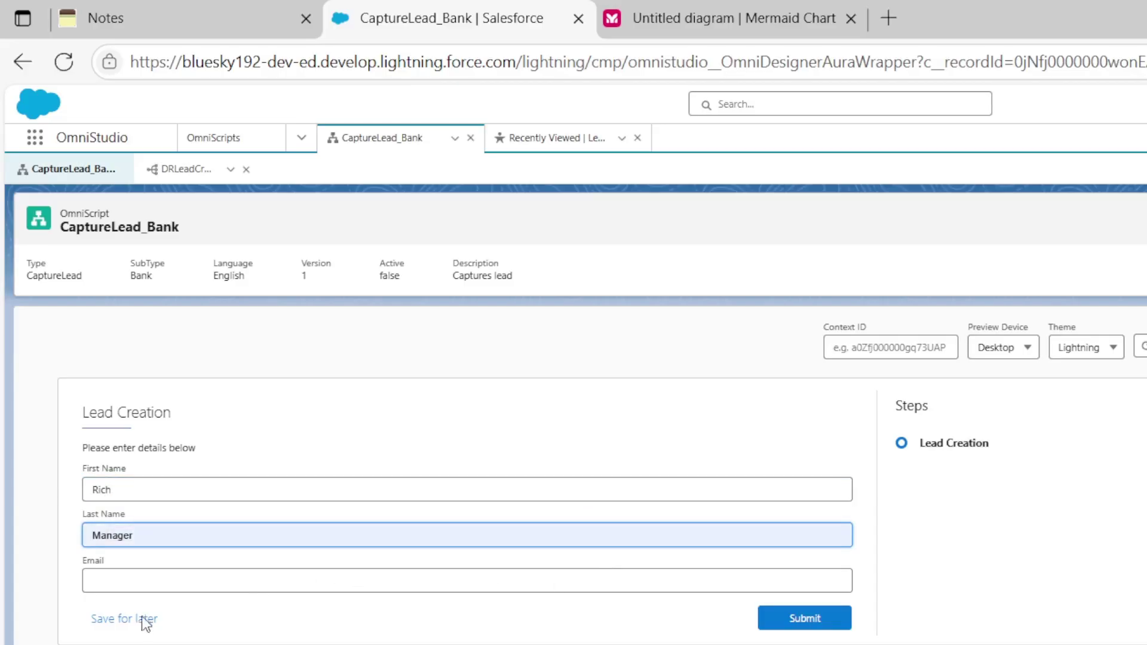
{"action": "type", "text": "n"}
{"action": "left_click", "coordinate": [116, 569]}
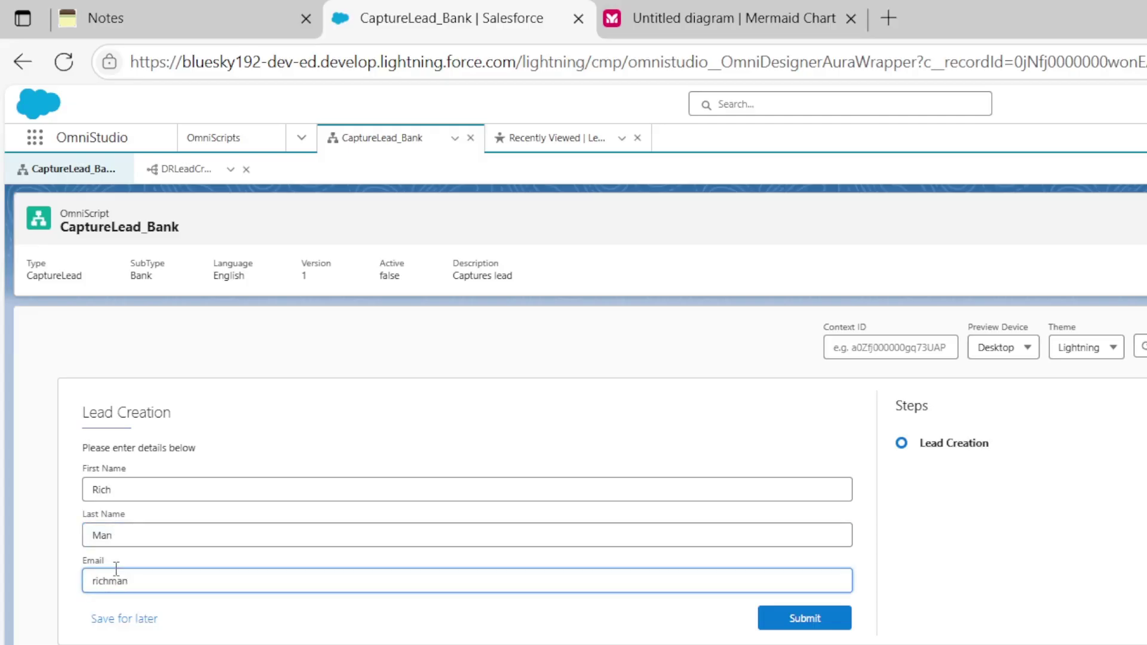
{"action": "left_click", "coordinate": [783, 621]}
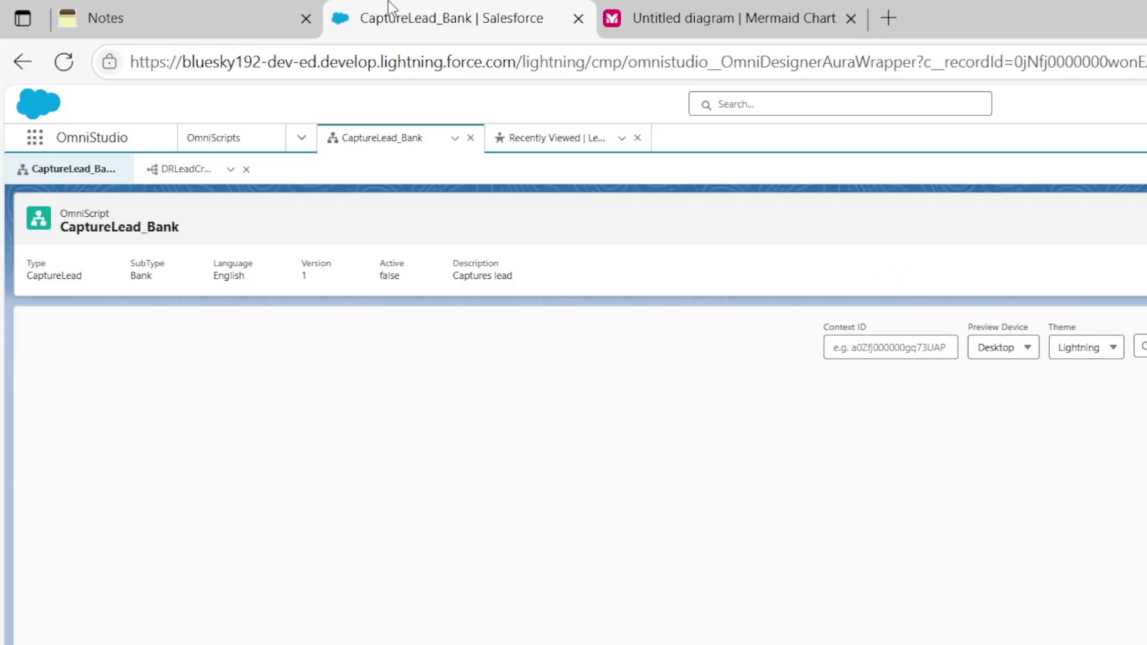
Search 'lead' in the App Launcher and open the Leads Recently Viewed list.
{"action": "left_click", "coordinate": [35, 137]}
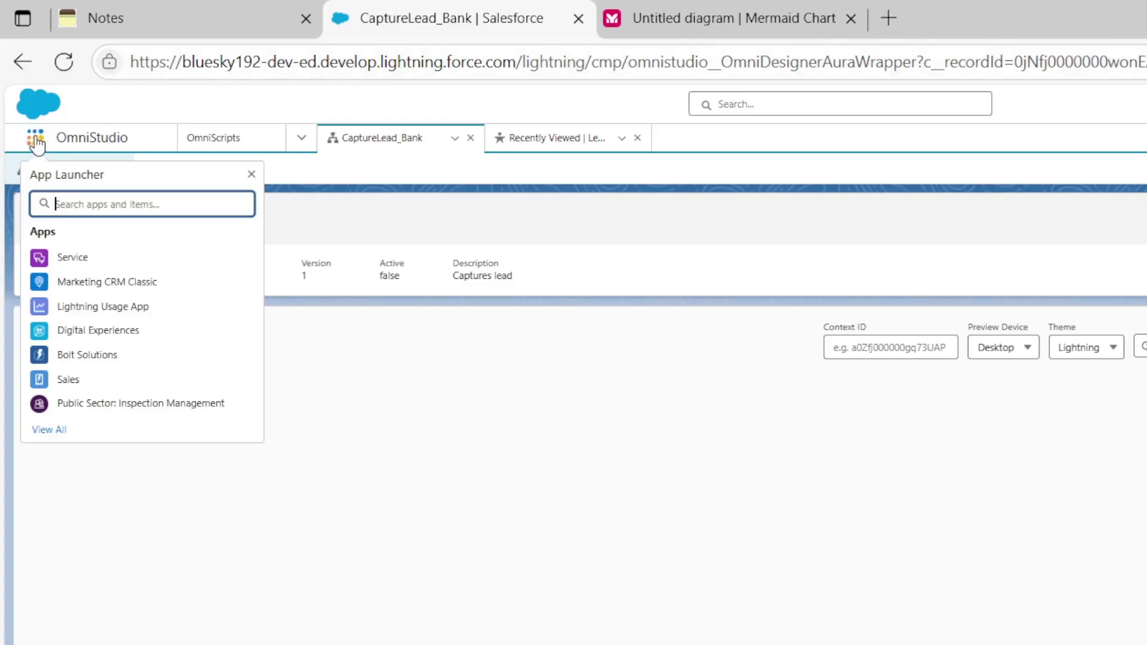
{"action": "type", "text": "lead"}
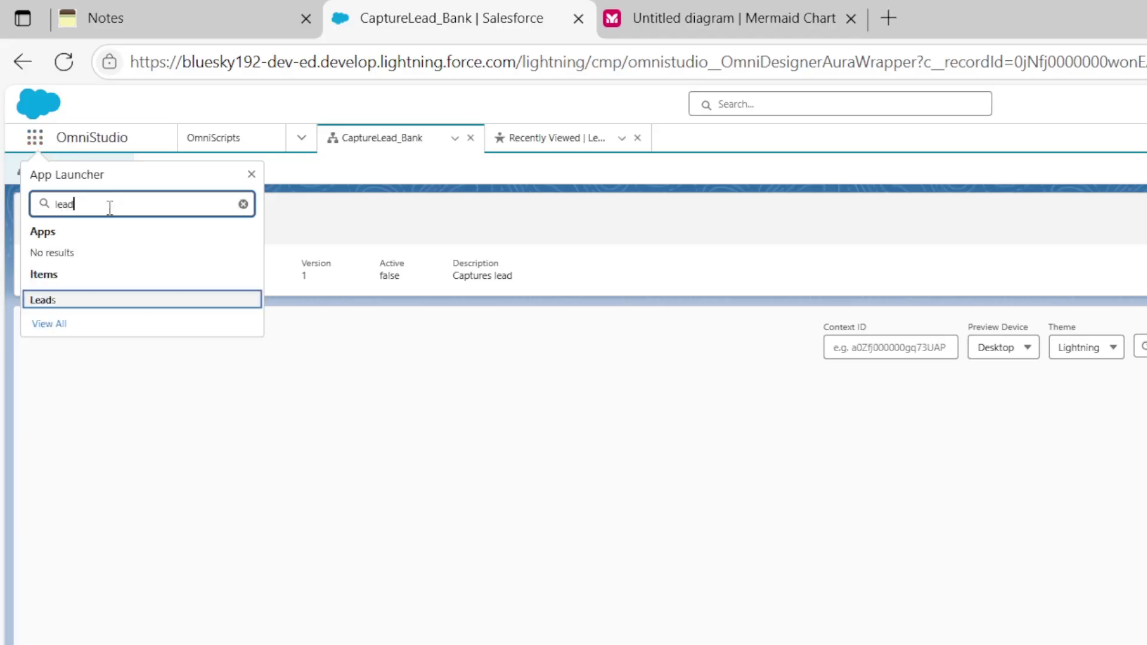
{"action": "left_click", "coordinate": [39, 301]}
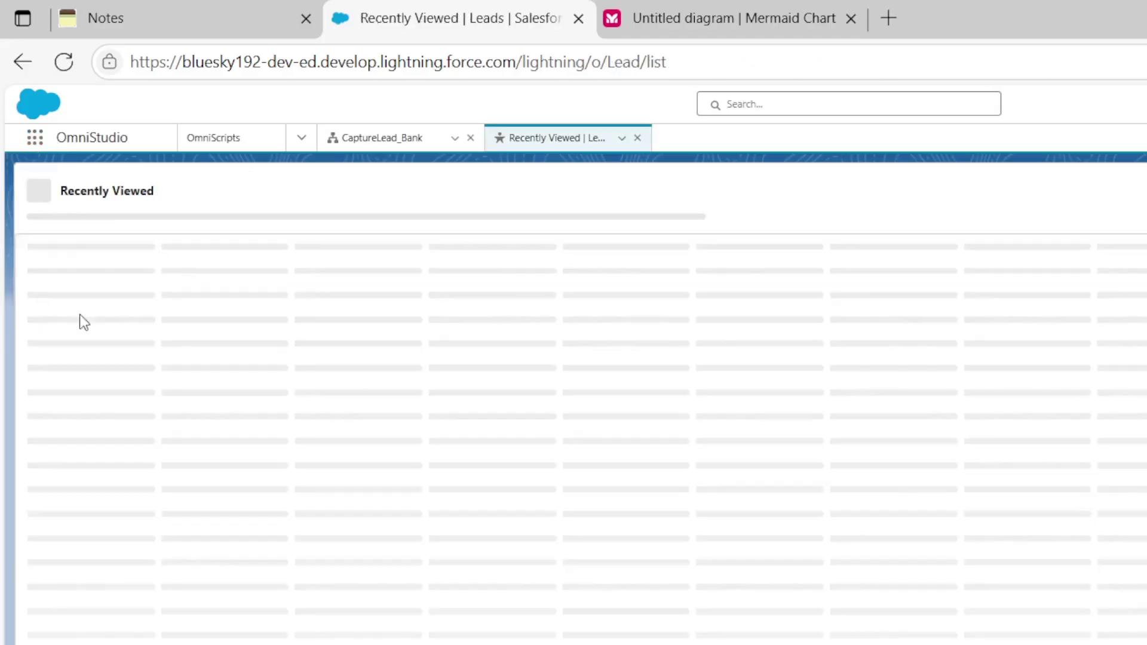
{"action": "left_click", "coordinate": [236, 407]}
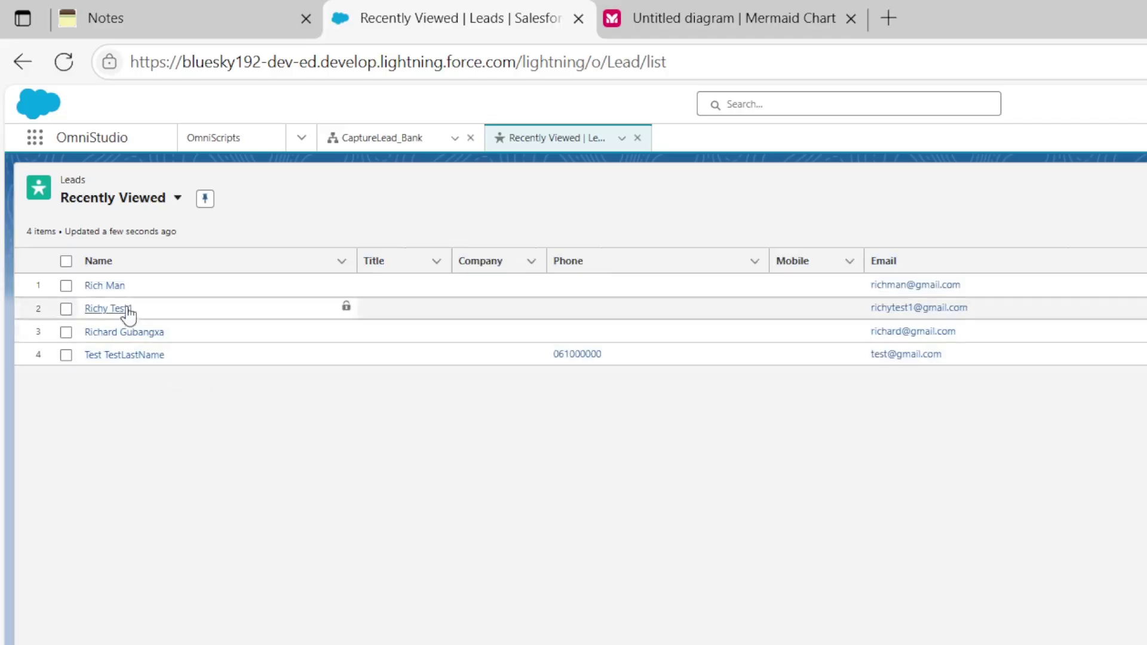